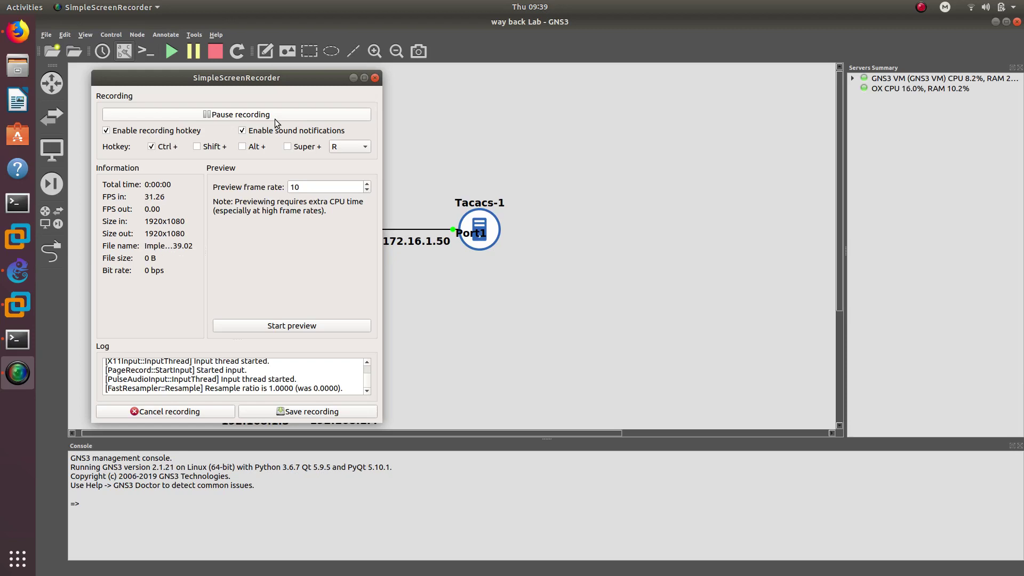
- Review the NAT subtopics under 5.3 Implement NAT on Cisco ASA 9.x in the IINS exam topics in Firefox, including Static and Dynamic
{"action": "left_click", "coordinate": [352, 79]}
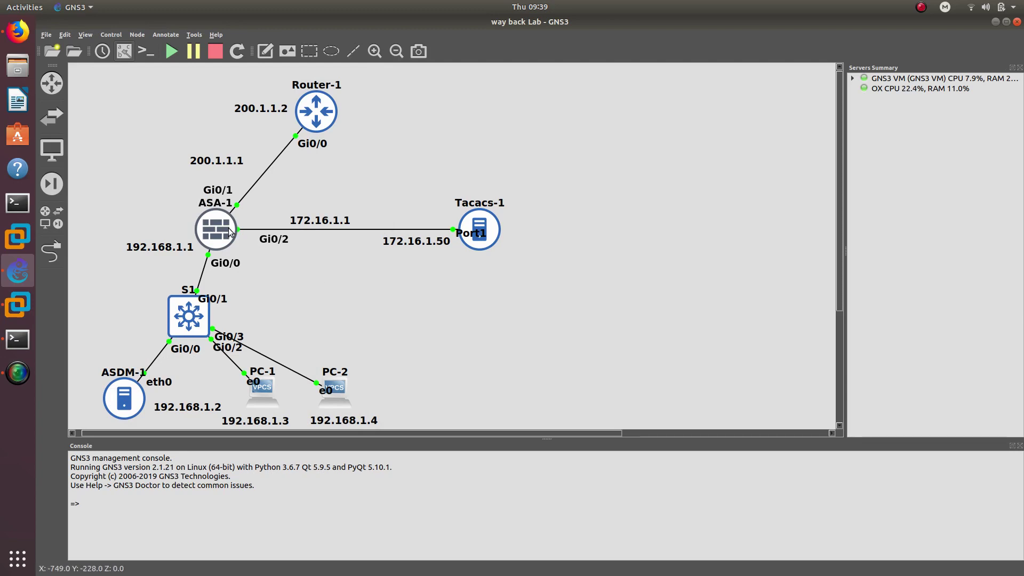
{"action": "left_click", "coordinate": [17, 32]}
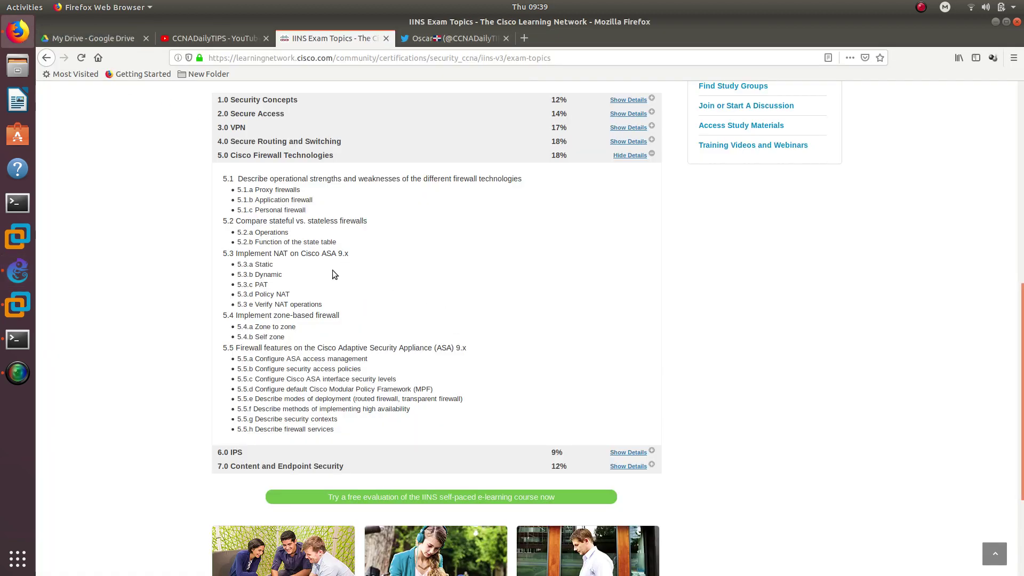
{"action": "triple_click", "coordinate": [238, 267]}
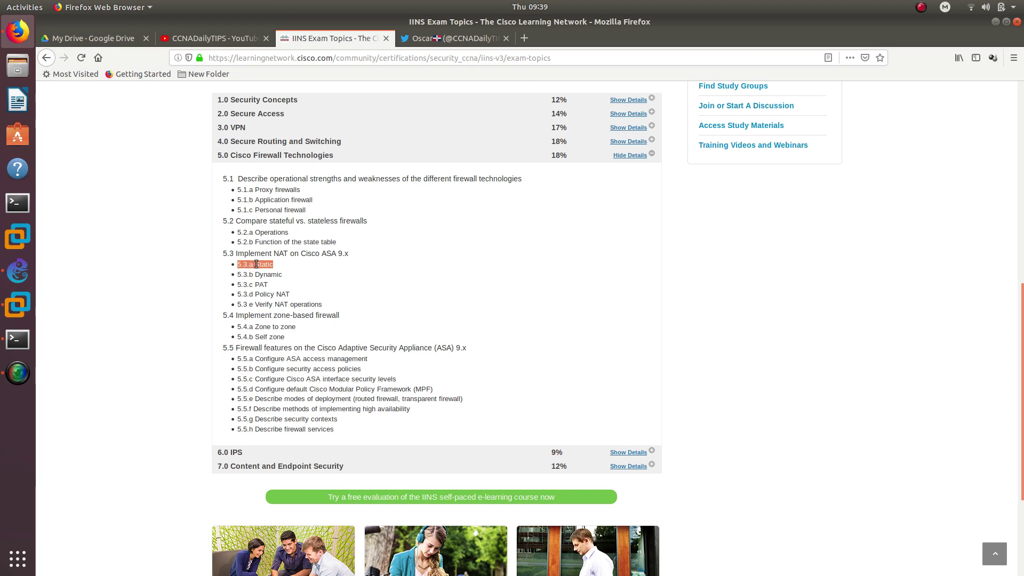
{"action": "left_click", "coordinate": [324, 254]}
{"action": "left_click", "coordinate": [241, 38]}
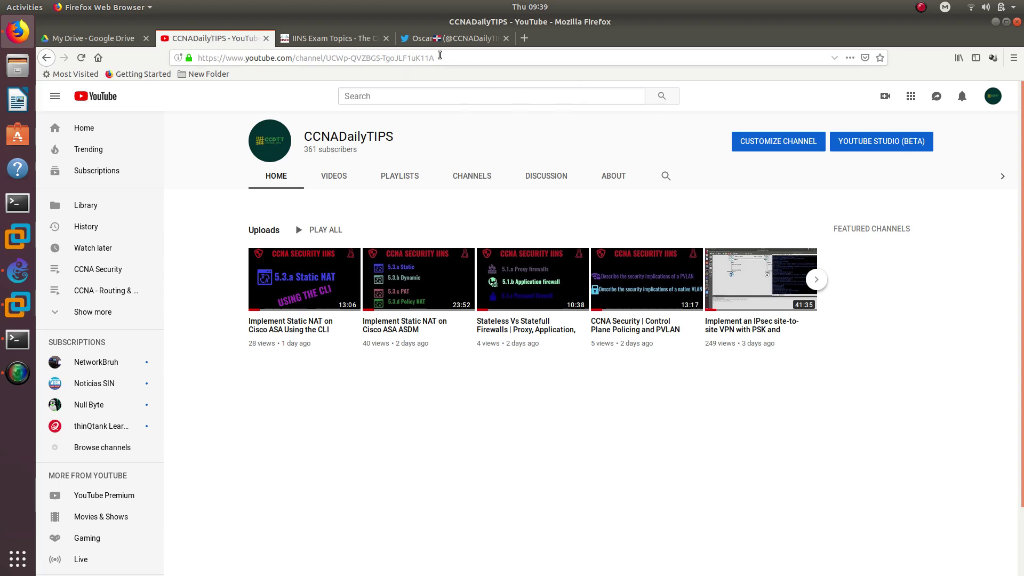
{"action": "left_click", "coordinate": [341, 38]}
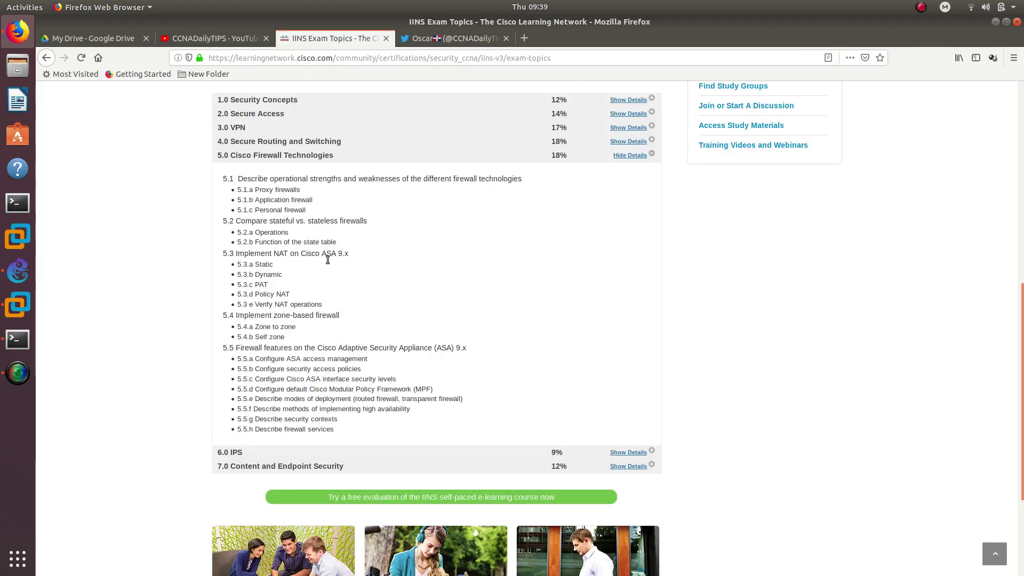
{"action": "left_click_drag", "start_coordinate": [286, 276], "coordinate": [236, 275]}
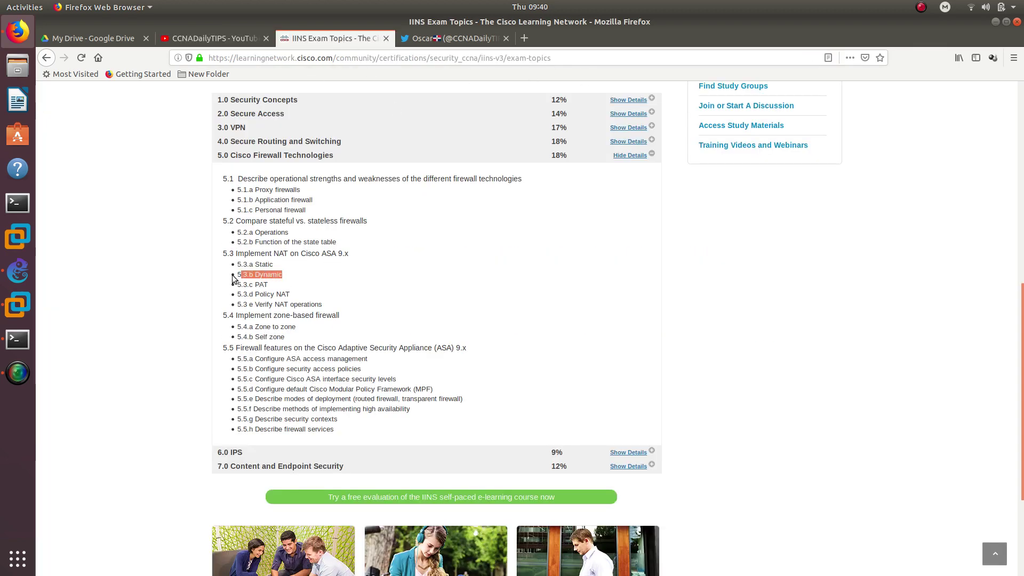
{"action": "double_click", "coordinate": [261, 274]}
{"action": "left_click", "coordinate": [995, 23]}
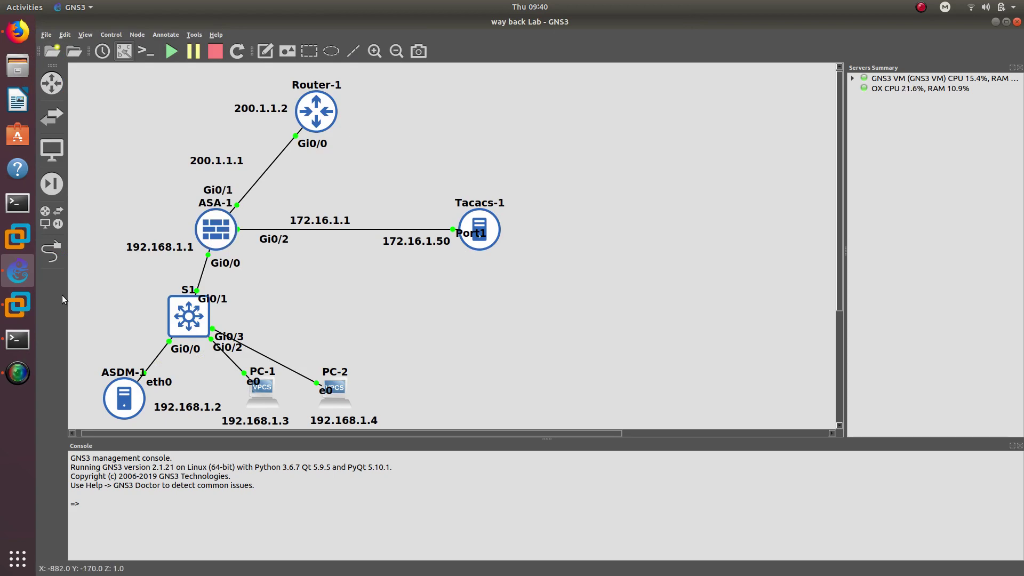
- Switch to the ASA-1 console in Konsole, place its window beside the topology and wake the prompt
{"action": "left_click", "coordinate": [24, 339]}
{"action": "left_click_drag", "start_coordinate": [358, 58], "coordinate": [762, 79]}
{"action": "key", "text": "Return"}
{"action": "key", "text": "Return"}
{"action": "key", "text": "Return"}
{"action": "key", "text": "Return"}
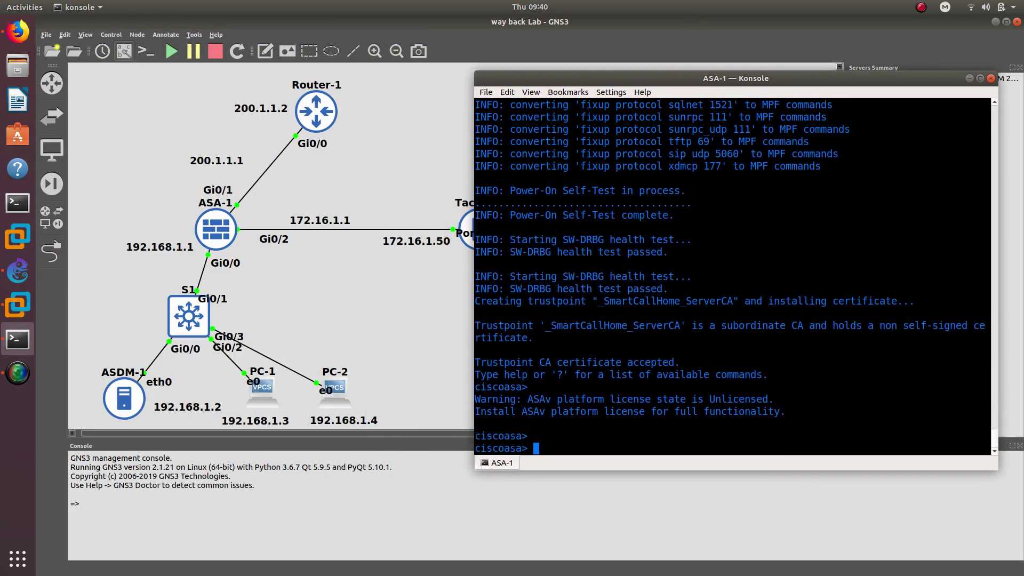
- Enter privileged mode and global configuration mode on the ASA, passing the anonymous error reporting prompt without an answer
{"action": "type", "text": "en"}
{"action": "key", "text": "Return"}
{"action": "key", "text": "Return"}
{"action": "key", "text": "Return"}
{"action": "type", "text": "config t"}
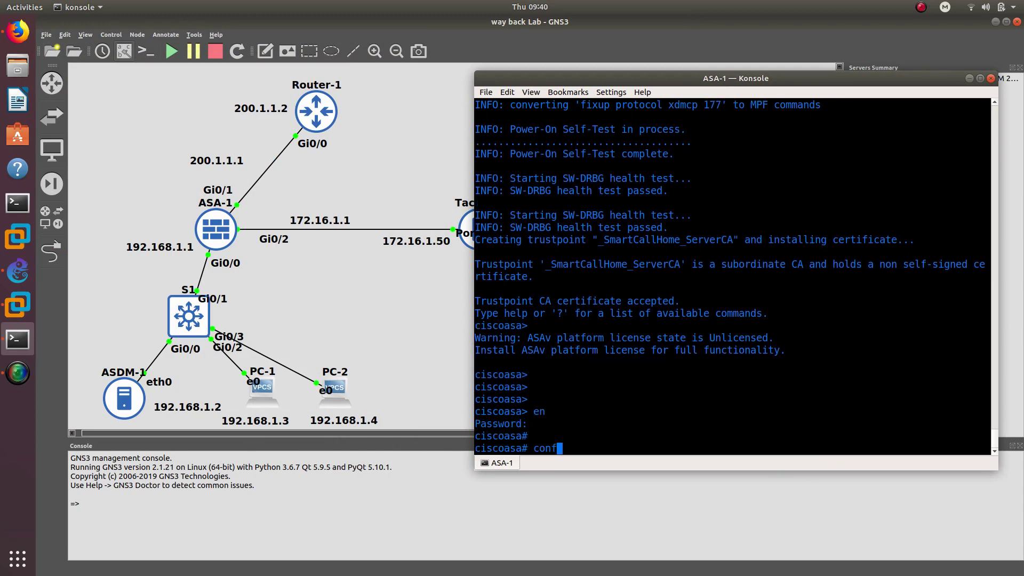
{"action": "key", "text": "Return"}
{"action": "key", "text": "Return"}
{"action": "key", "text": "Return"}
{"action": "key", "text": "Return"}
{"action": "key", "text": "Return"}
{"action": "key", "text": "Return"}
{"action": "key", "text": "Return"}
{"action": "key", "text": "Return"}
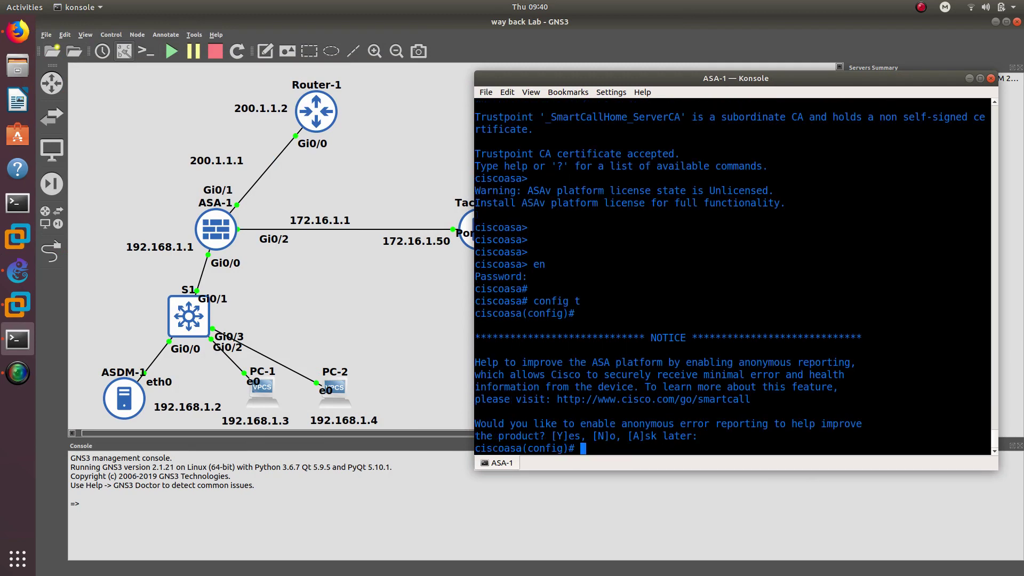
- Set the firewall's hostname to ASa
{"action": "type", "text": "ho"}
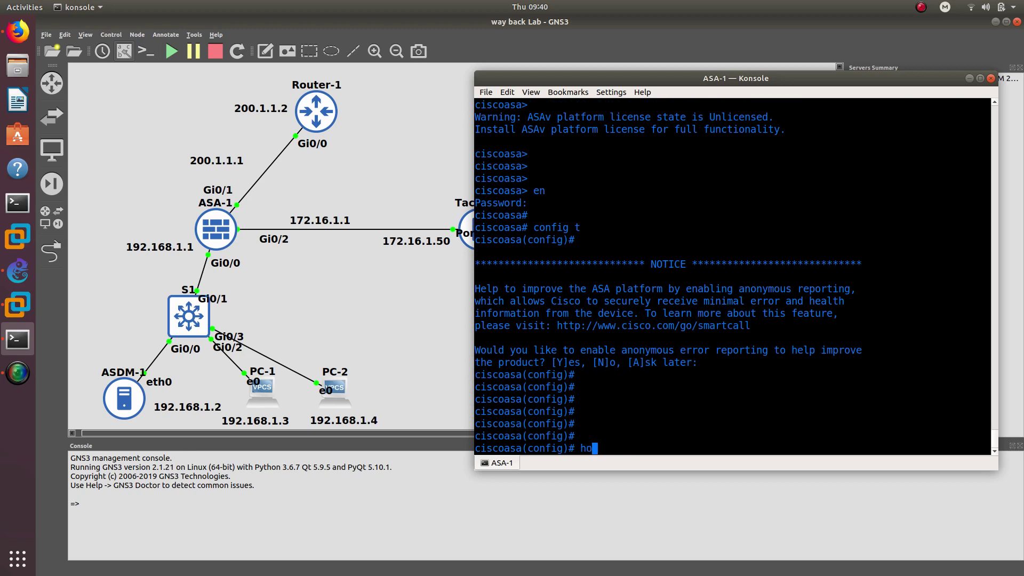
{"action": "key", "text": "Tab"}
{"action": "type", "text": "ASa"}
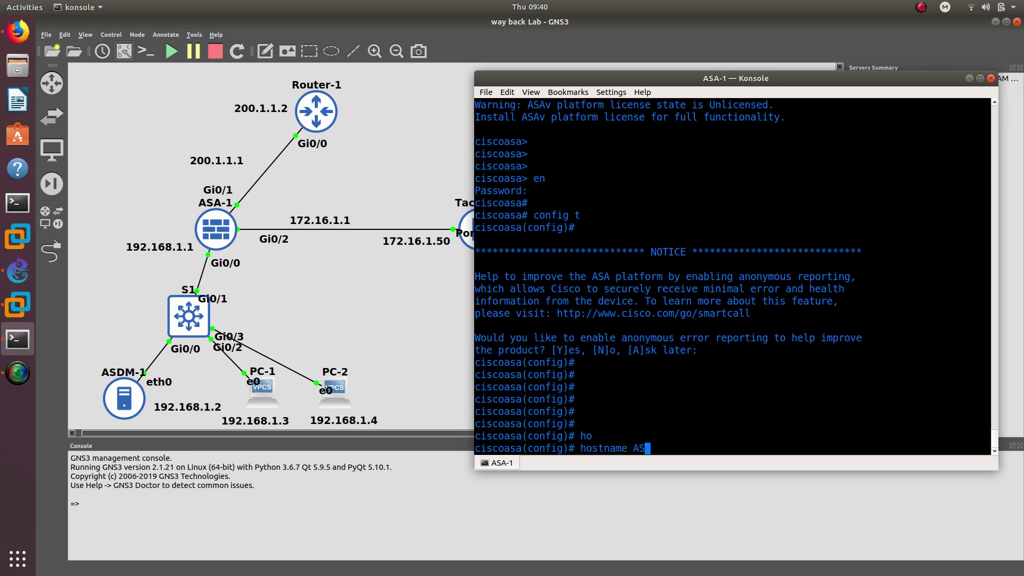
{"action": "key", "text": "Return"}
- Assign IP address 200.1.1.1 with mask 255.255.255.0 to the ASA's interface g0/1
{"action": "type", "text": "int g0"}
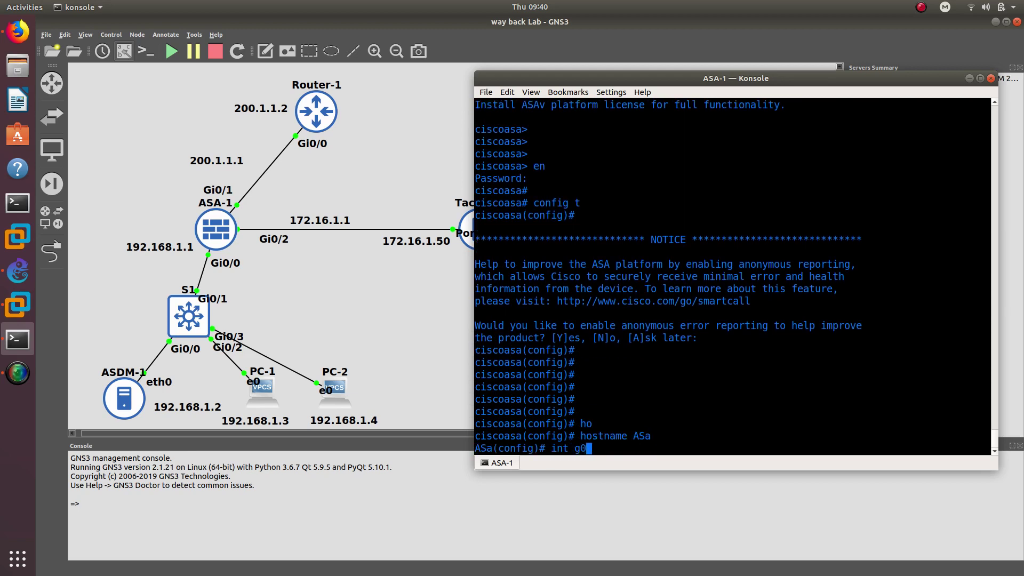
{"action": "type", "text": "/1"}
{"action": "key", "text": "Return"}
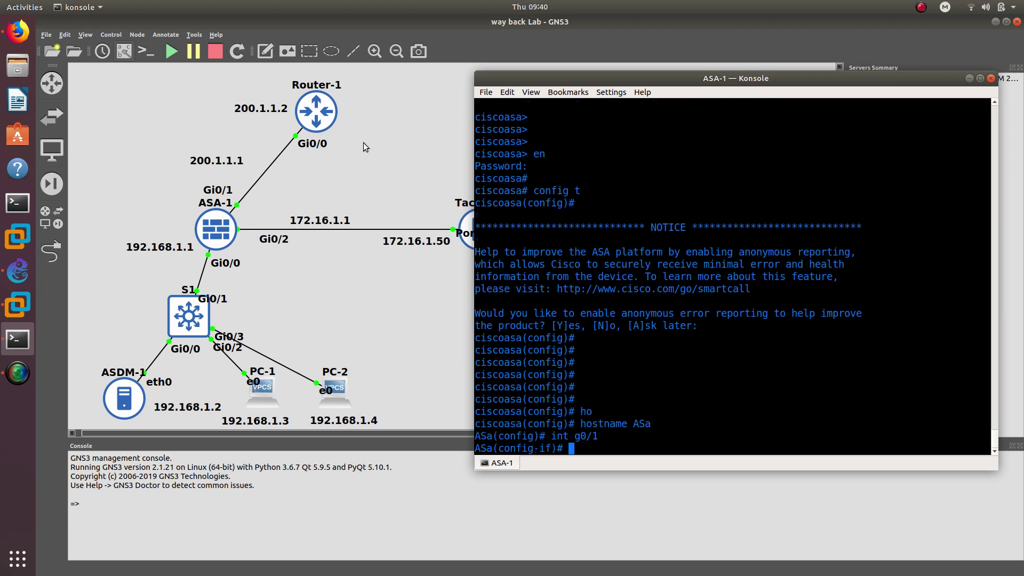
{"action": "type", "text": "ip add"}
{"action": "key", "text": "Tab"}
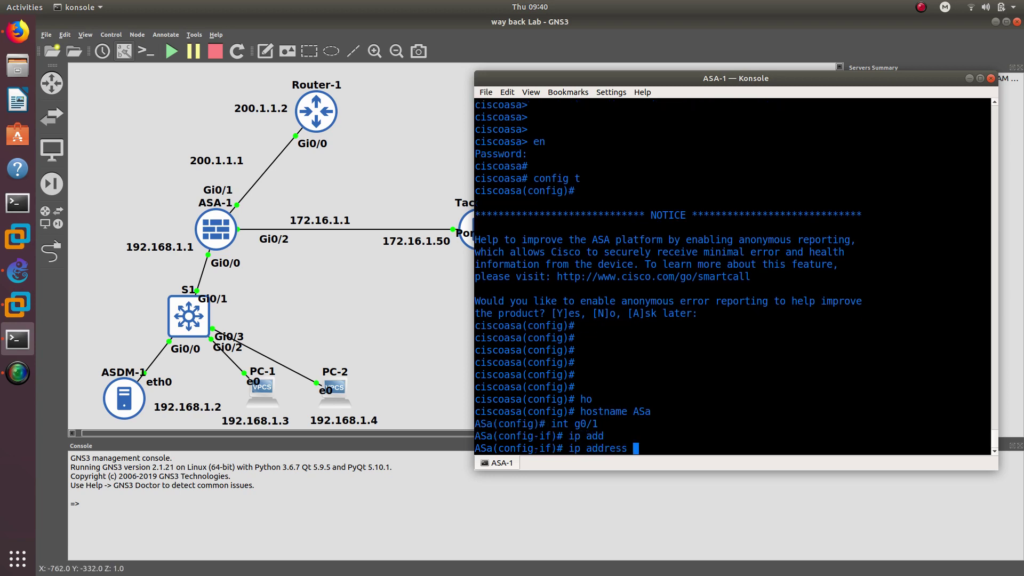
{"action": "type", "text": "200.1.1."}
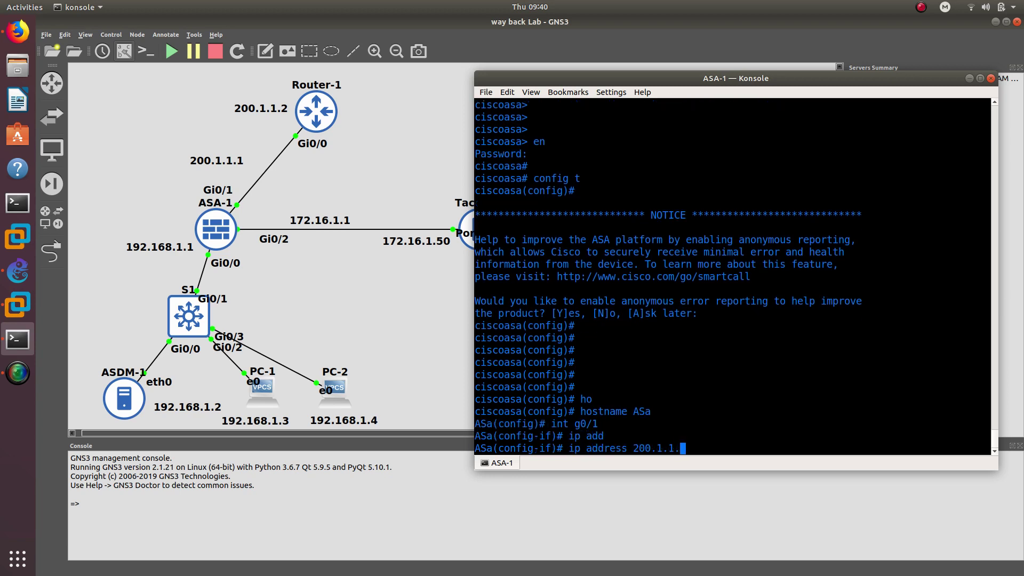
{"action": "type", "text": "1 255.255.255.0"}
{"action": "key", "text": "Return"}
- Enable interface g0/1 with no shutdown and name it internet
{"action": "type", "text": "no shu"}
{"action": "key", "text": "Return"}
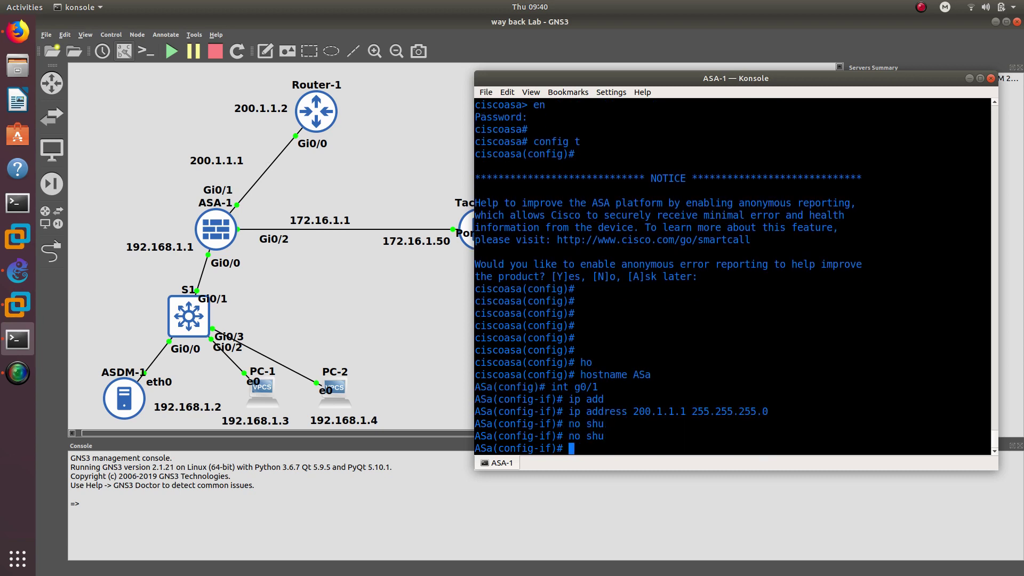
{"action": "type", "text": "nameif internet"}
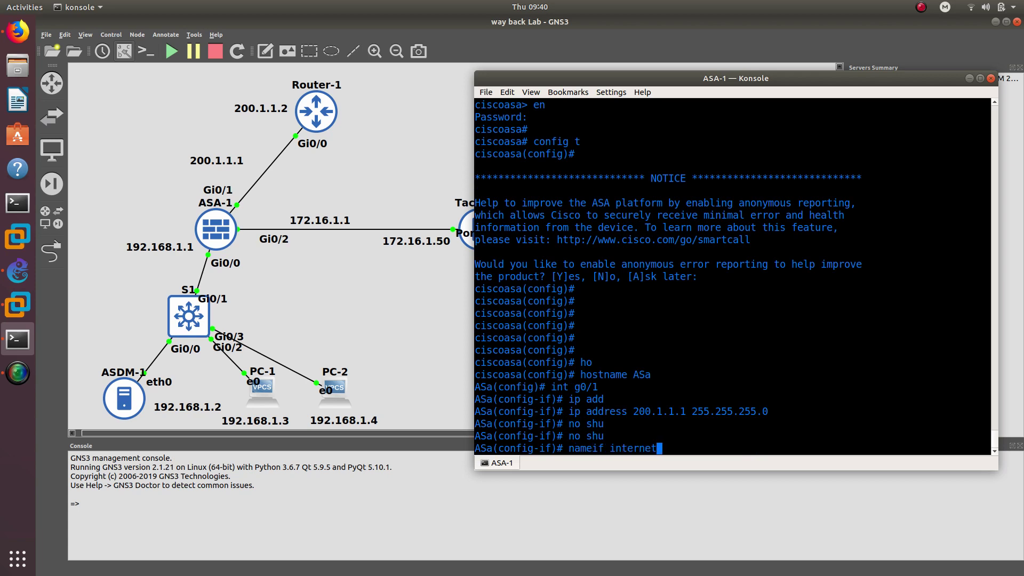
{"action": "key", "text": "Return"}
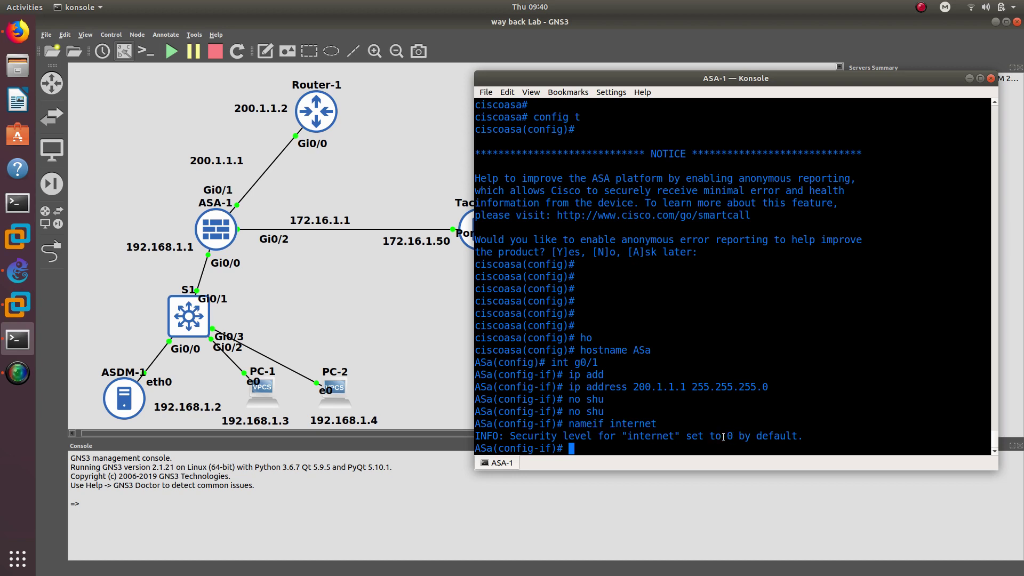
- Assign IP address 192.168.1.1 with mask 255.255.255.0 to the ASA's interface g0/0
{"action": "type", "text": "int g0/0"}
{"action": "key", "text": "Return"}
{"action": "type", "text": "ip add"}
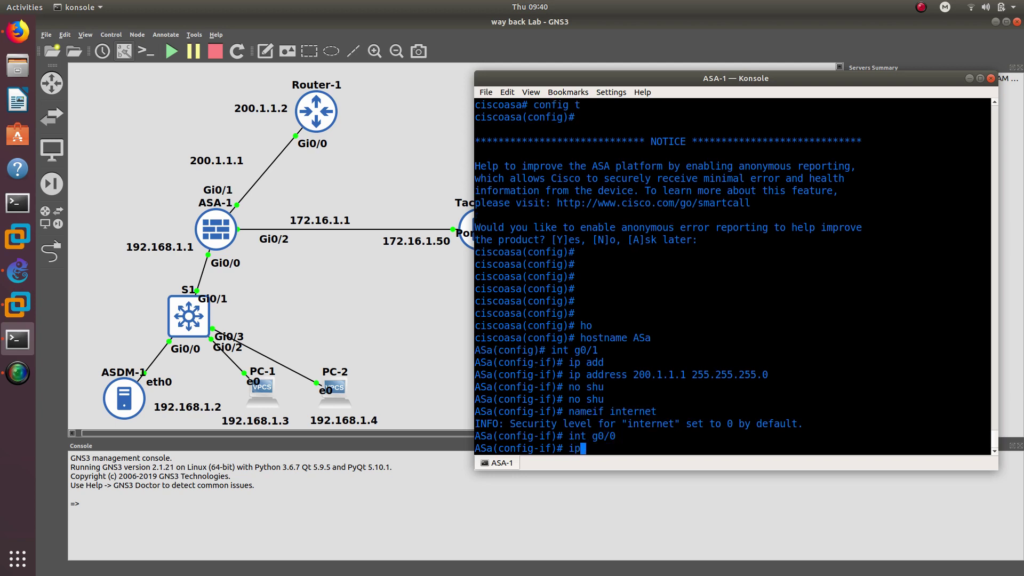
{"action": "key", "text": "Tab"}
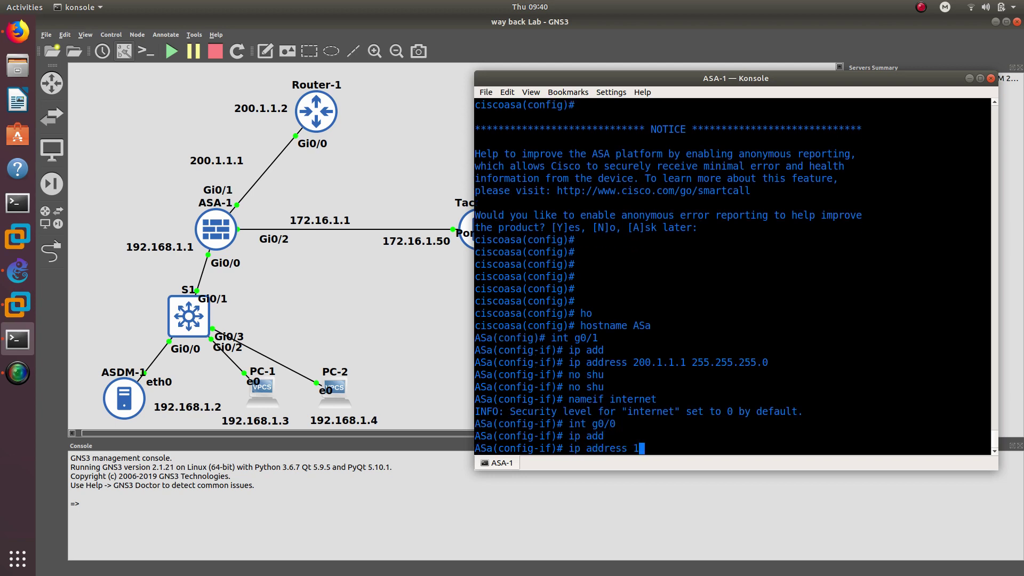
{"action": "type", "text": "192.168.1.1 255.255.255.0"}
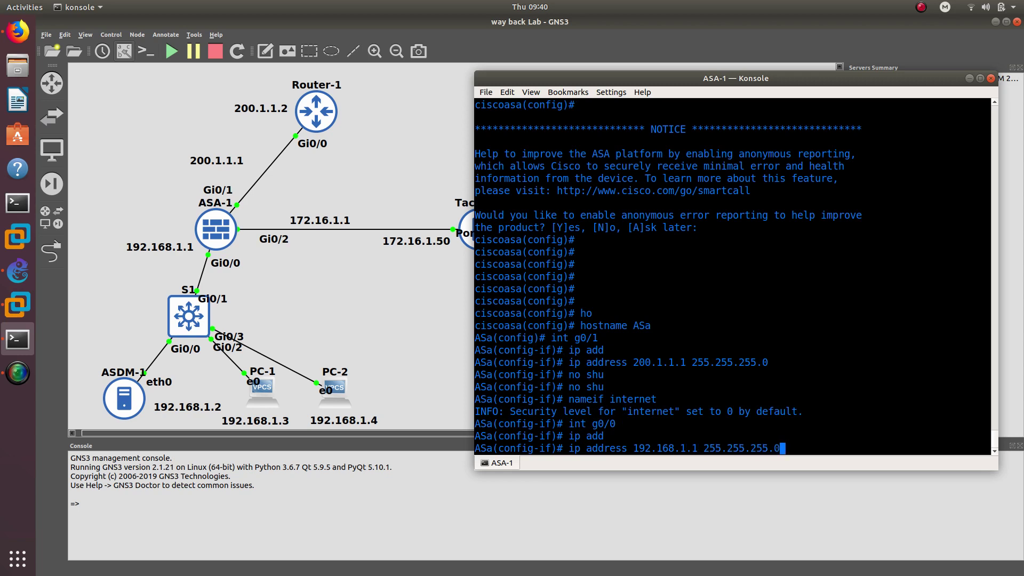
{"action": "key", "text": "Return"}
- Name interface g0/0 inside, enable it with no shutdown and return to global configuration mode
{"action": "type", "text": "nae"}
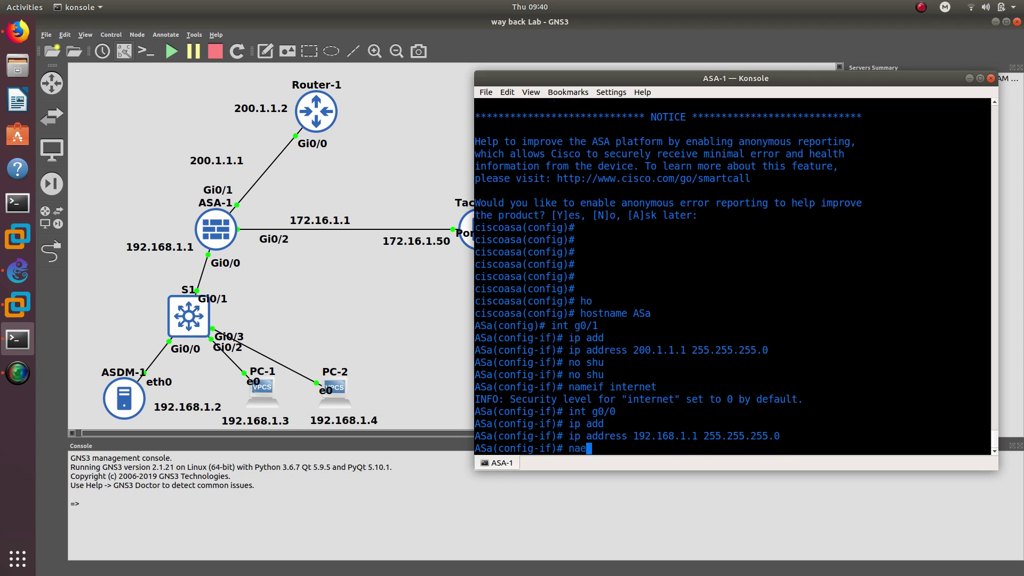
{"action": "type", "text": "eif inside"}
{"action": "key", "text": "Return"}
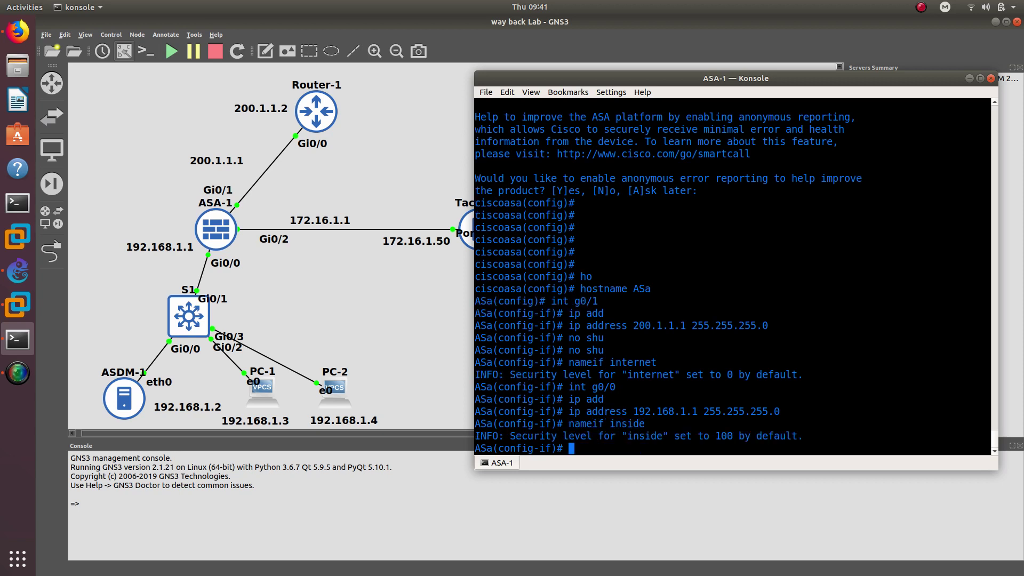
{"action": "double_click", "coordinate": [638, 438]}
{"action": "double_click", "coordinate": [724, 435]}
{"action": "type", "text": "no shut"}
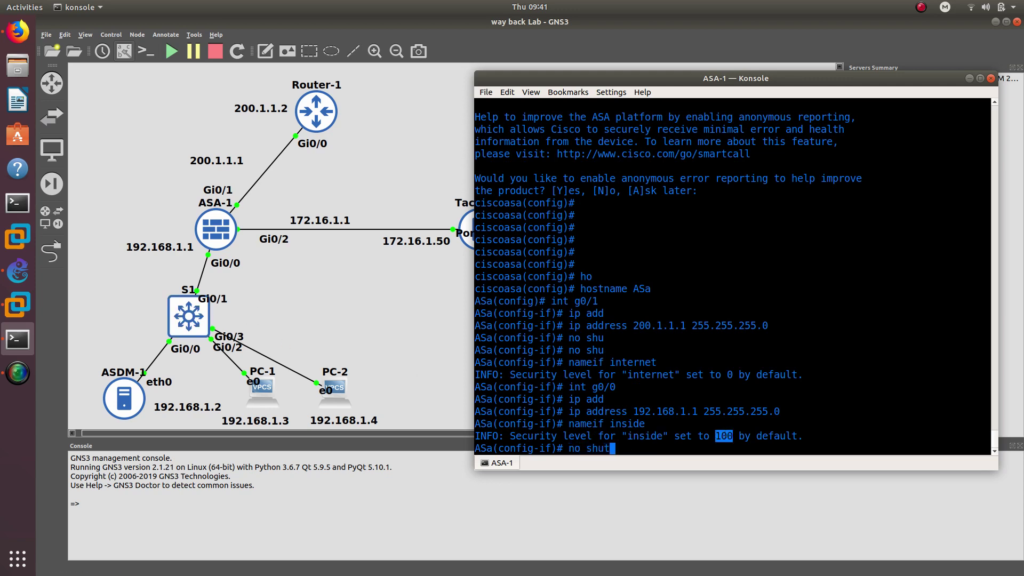
{"action": "key", "text": "Return"}
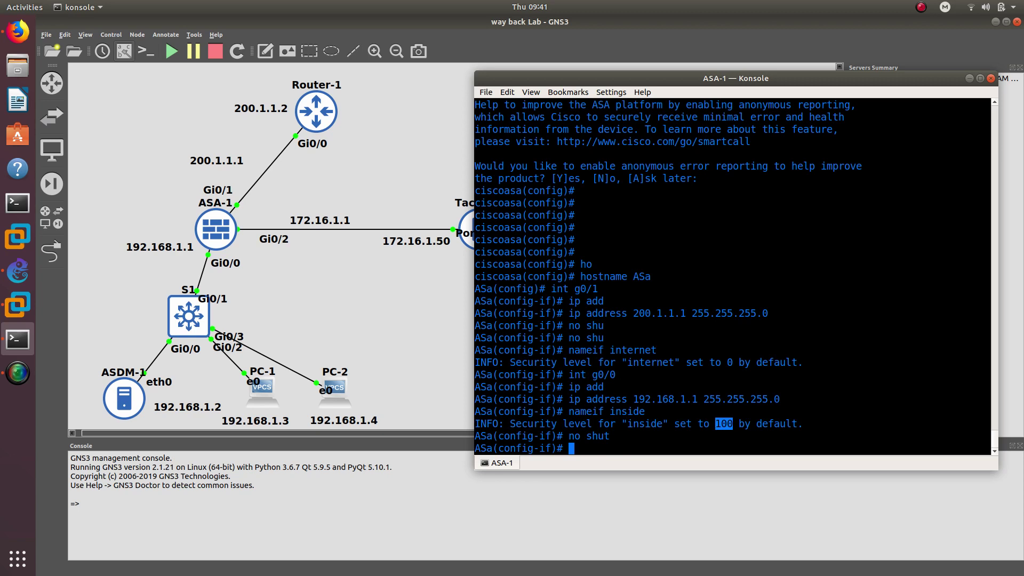
{"action": "type", "text": "exit"}
{"action": "key", "text": "Return"}
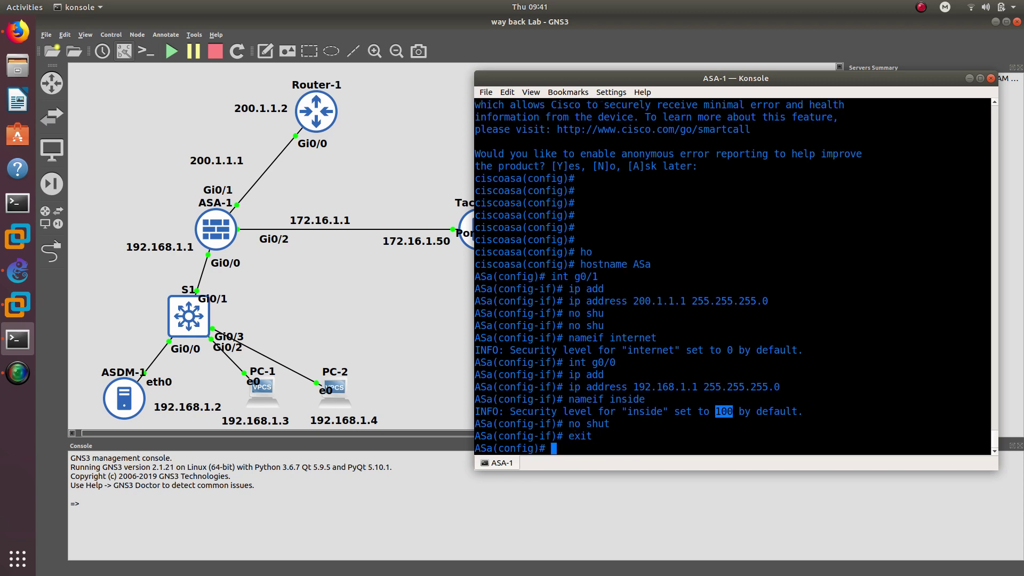
- Enable the HTTP server on the ASA with http server enable
{"action": "type", "text": "http"}
{"action": "key", "text": "Tab"}
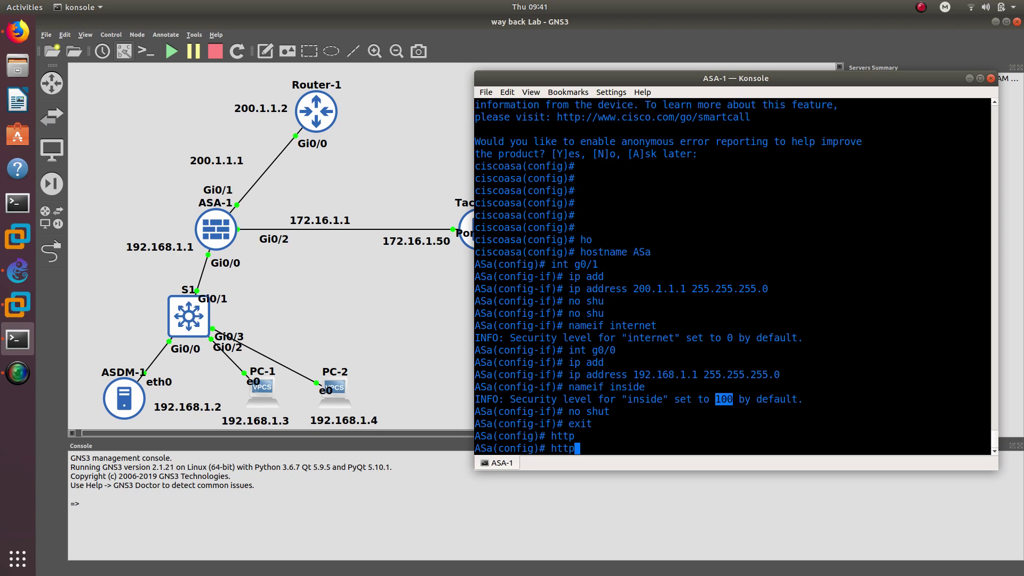
{"action": "type", "text": "ser"}
{"action": "key", "text": "Tab"}
{"action": "type", "text": "ena"}
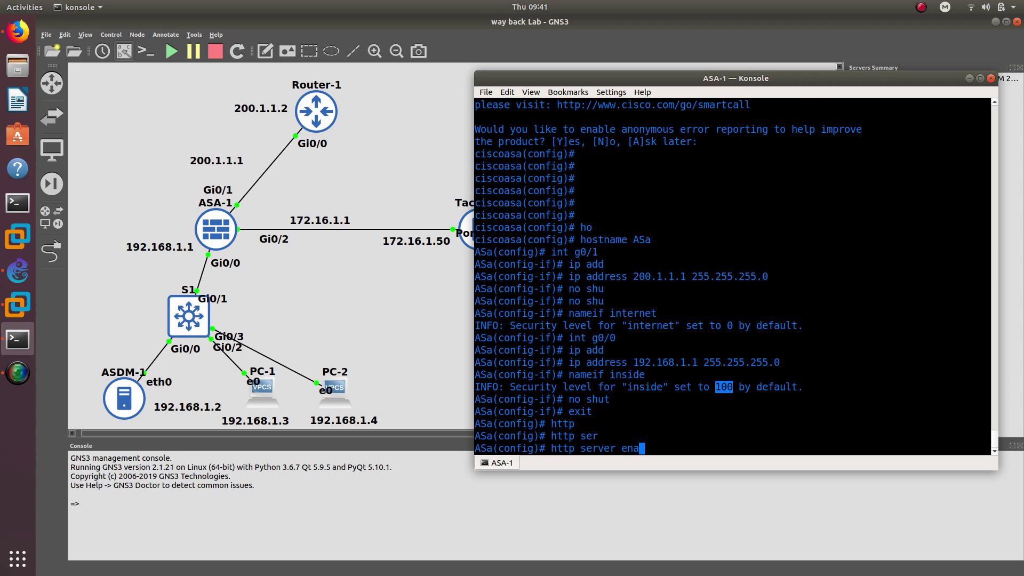
{"action": "key", "text": "Tab"}
{"action": "key", "text": "Return"}
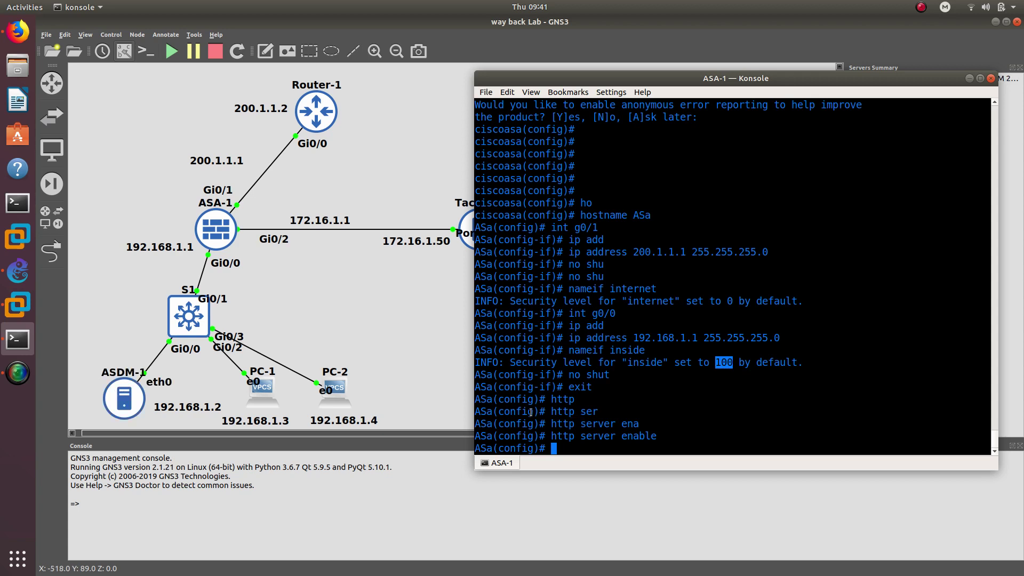
{"action": "double_click", "coordinate": [587, 436]}
{"action": "left_click", "coordinate": [574, 445]}
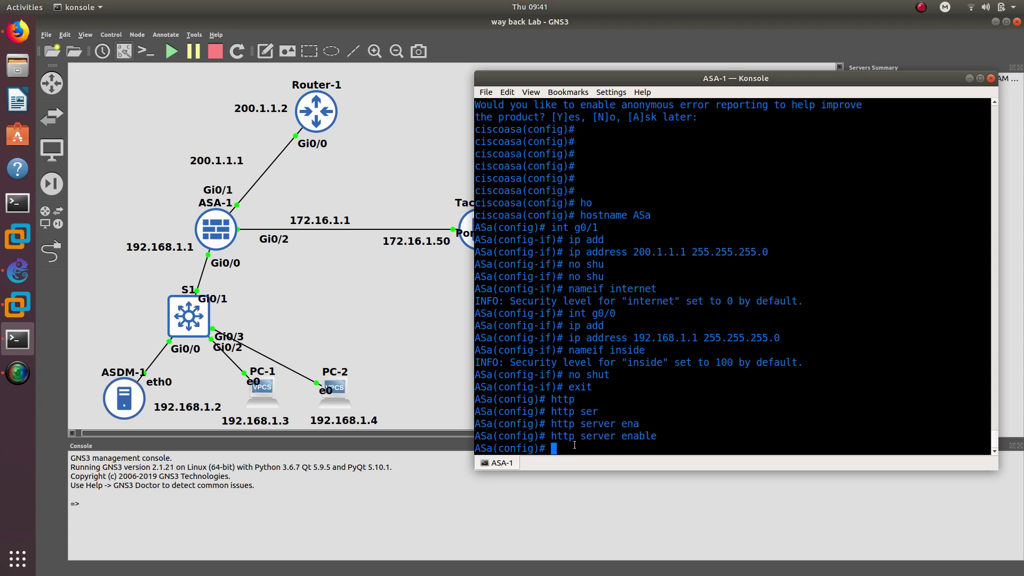
- Allow HTTP management access to the ASA from host 192.168.1.2 with mask 255.255.255.255 on the inside interface
{"action": "type", "text": "htt"}
{"action": "key", "text": "Tab"}
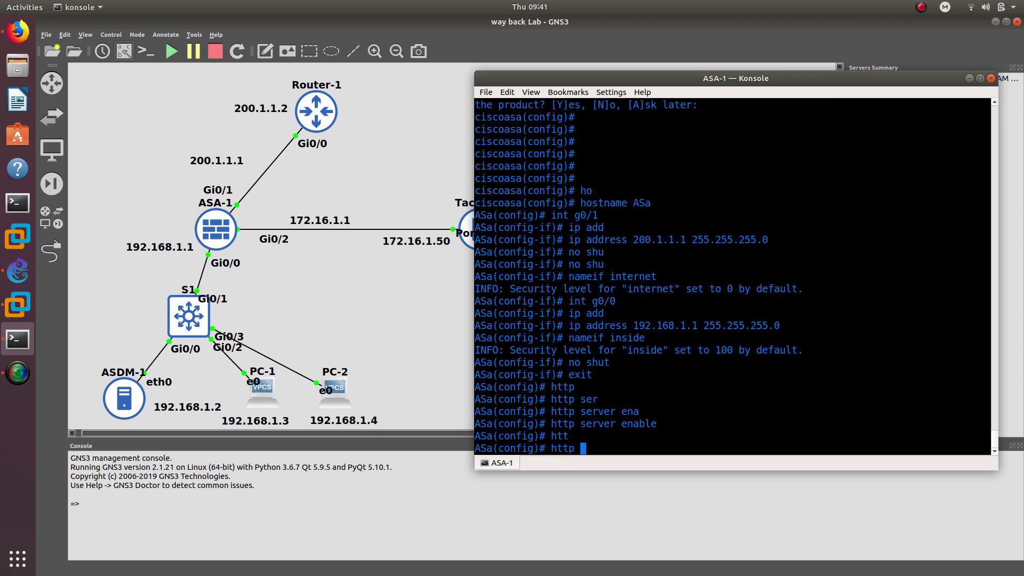
{"action": "type", "text": "192.168.1.2 255.255.25"}
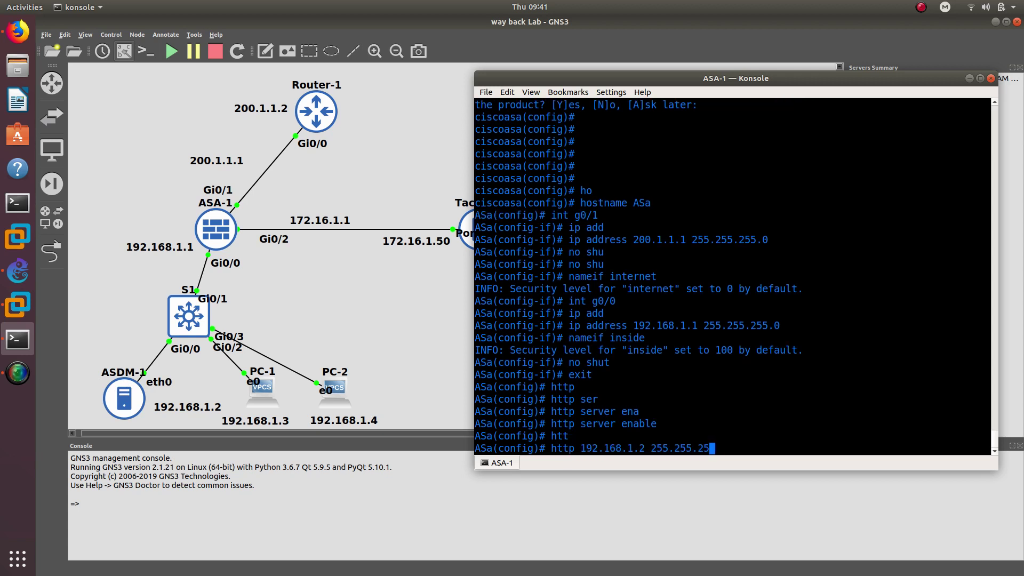
{"action": "type", "text": "5.255"}
{"action": "left_click_drag", "start_coordinate": [580, 448], "coordinate": [750, 448]}
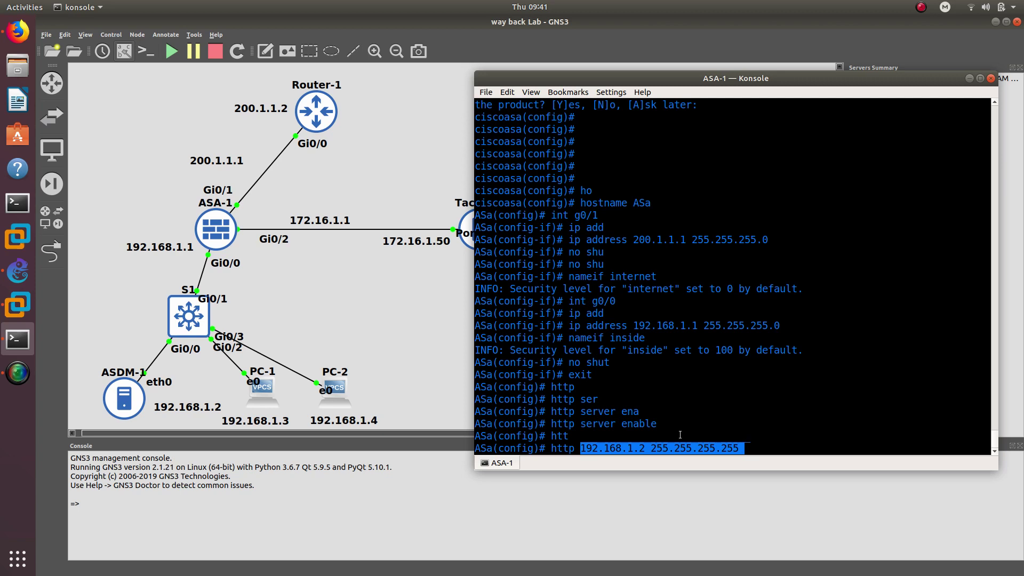
{"action": "double_click", "coordinate": [563, 448]}
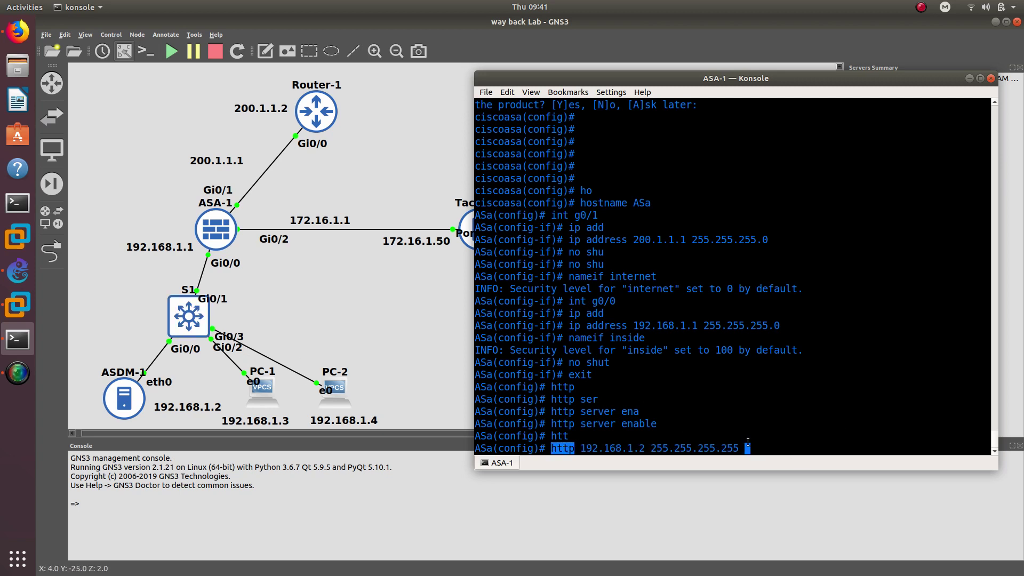
{"action": "left_click", "coordinate": [770, 451]}
{"action": "type", "text": "insi"}
{"action": "key", "text": "Tab"}
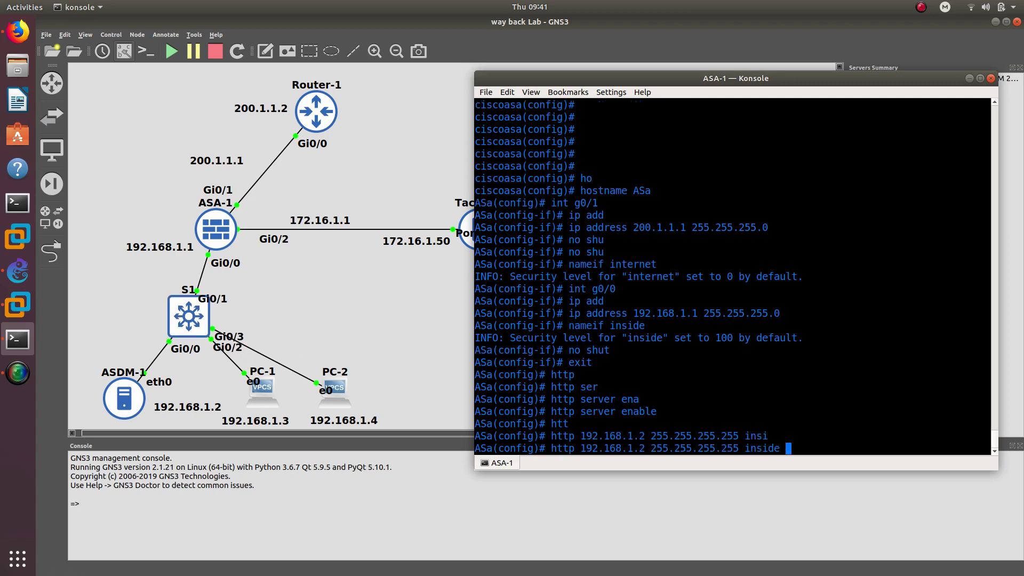
{"action": "key", "text": "Return"}
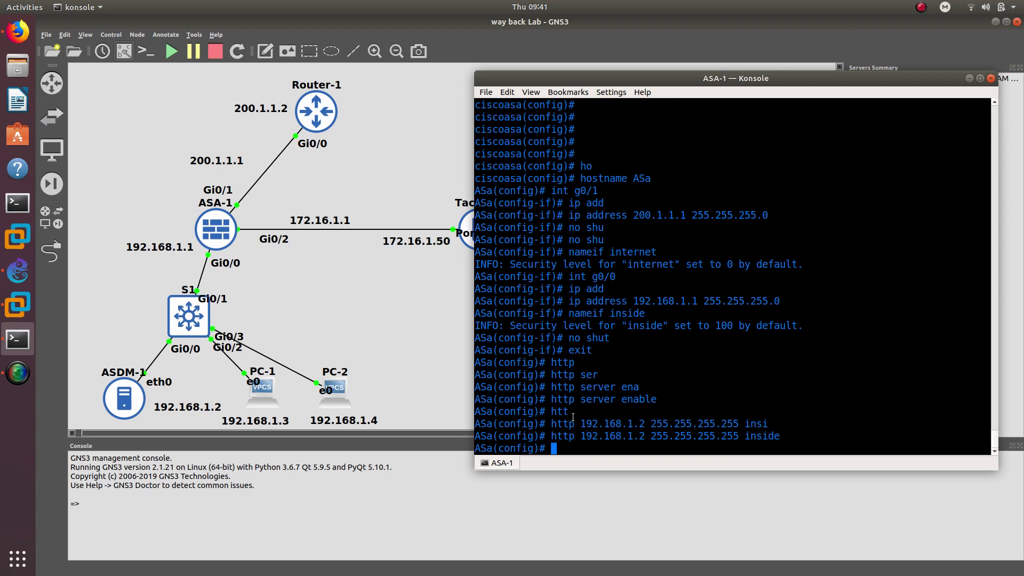
- Leave configuration mode with end and save the ASA's configuration with wr
{"action": "type", "text": "end"}
{"action": "key", "text": "Return"}
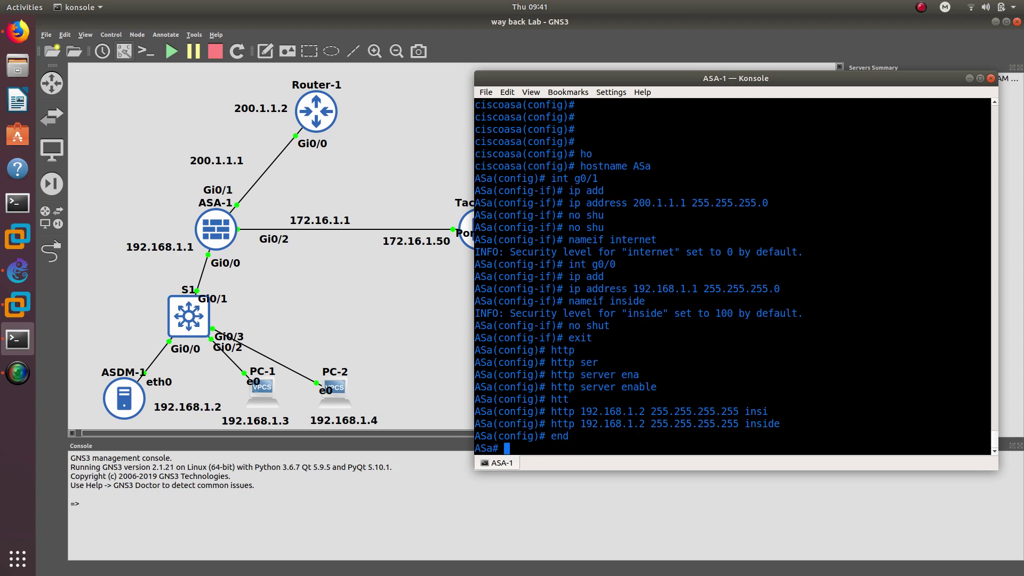
{"action": "type", "text": "wr"}
{"action": "key", "text": "Return"}
{"action": "key", "text": "Return"}
{"action": "key", "text": "Return"}
{"action": "key", "text": "Return"}
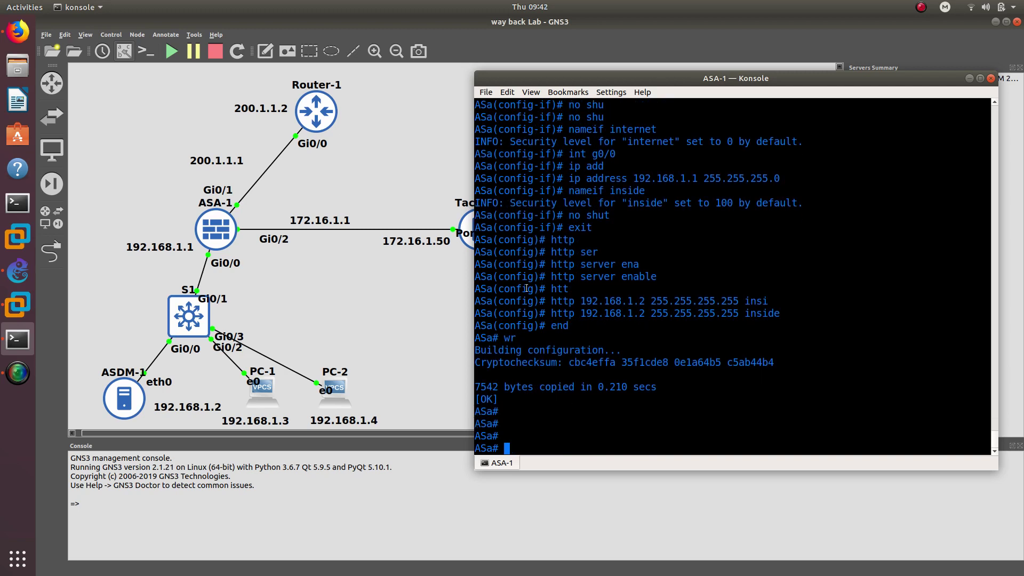
- Change the firewall's hostname to ASA in global configuration mode and save the configuration with wr
{"action": "type", "text": "config t"}
{"action": "key", "text": "Return"}
{"action": "type", "text": "hos"}
{"action": "key", "text": "Tab"}
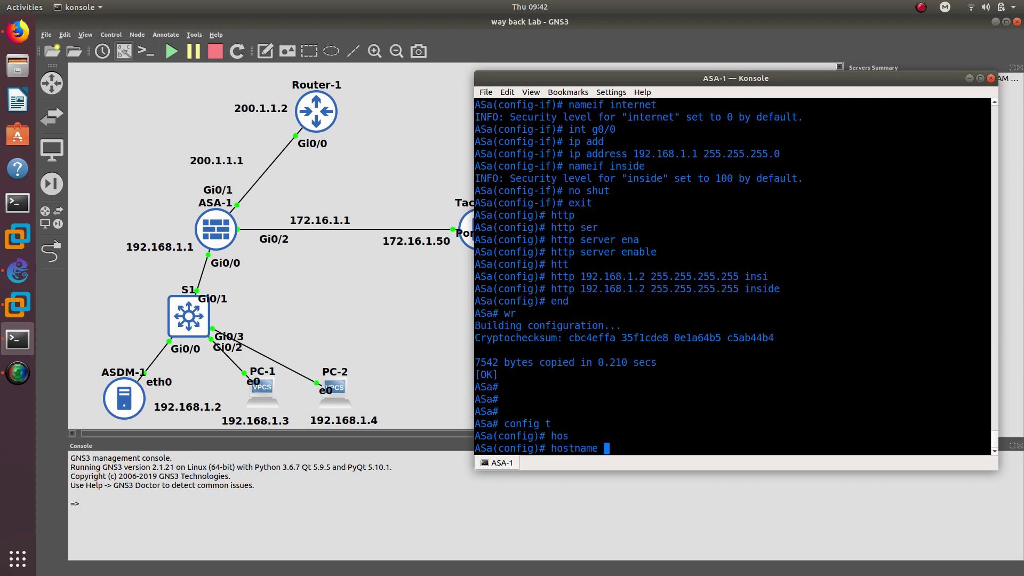
{"action": "type", "text": "ASA"}
{"action": "key", "text": "Return"}
{"action": "type", "text": "end"}
{"action": "key", "text": "Return"}
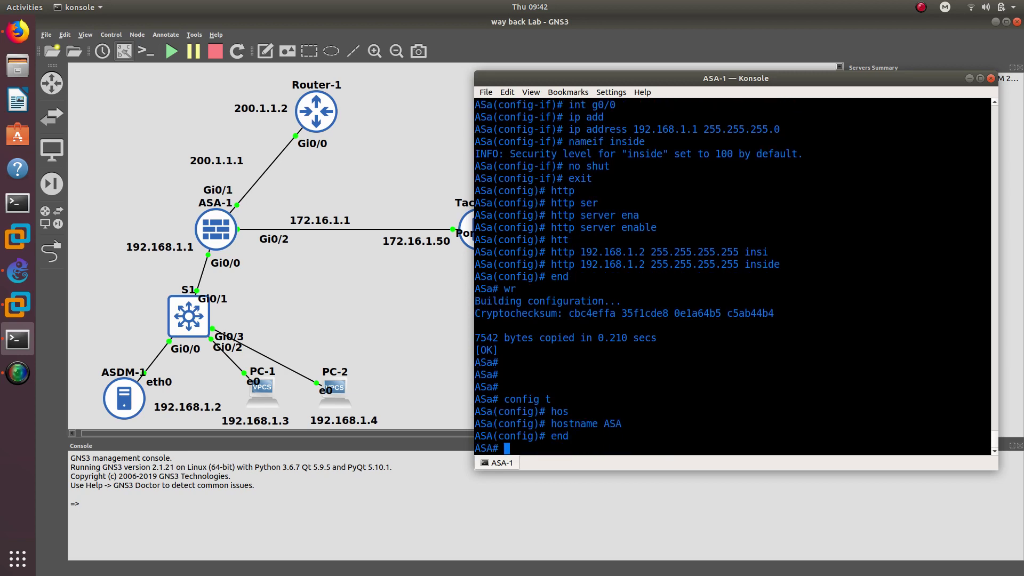
{"action": "type", "text": "wr"}
{"action": "key", "text": "Return"}
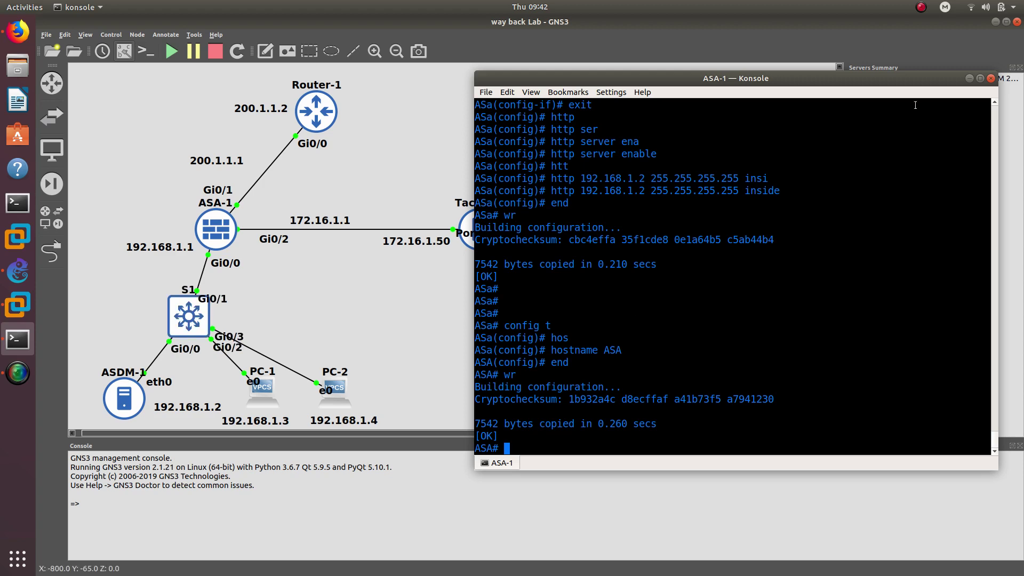
- Minimize the ASA console, open the ASDM-1 node's desktop and launch a terminal on it
{"action": "left_click", "coordinate": [970, 78]}
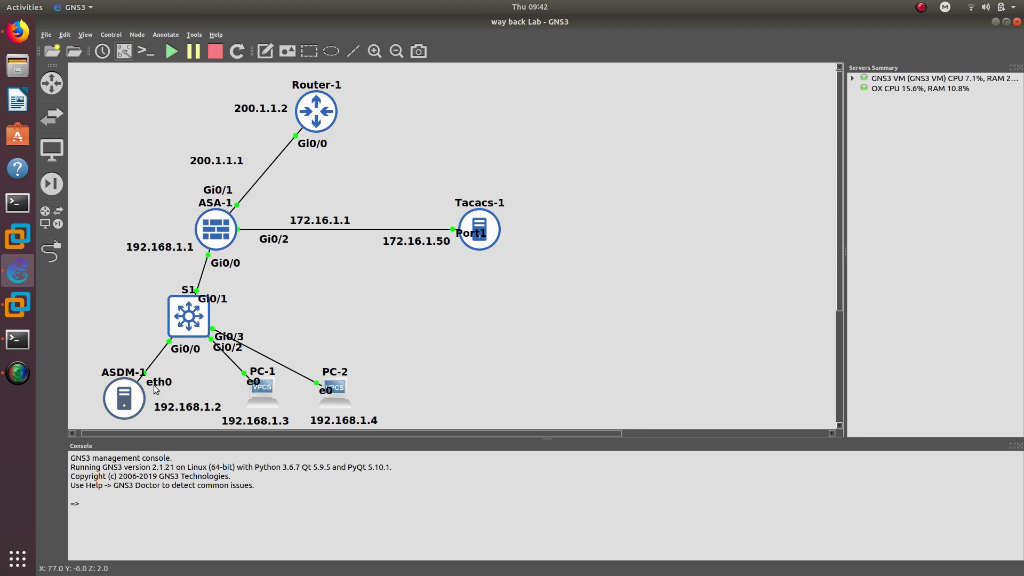
{"action": "left_click_drag", "start_coordinate": [261, 394], "coordinate": [255, 395]}
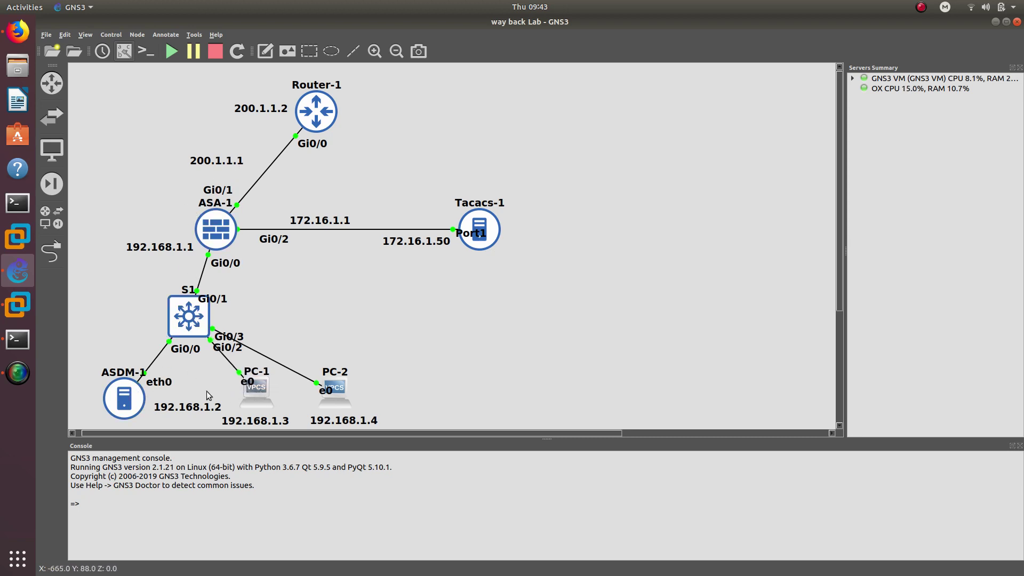
{"action": "double_click", "coordinate": [123, 410]}
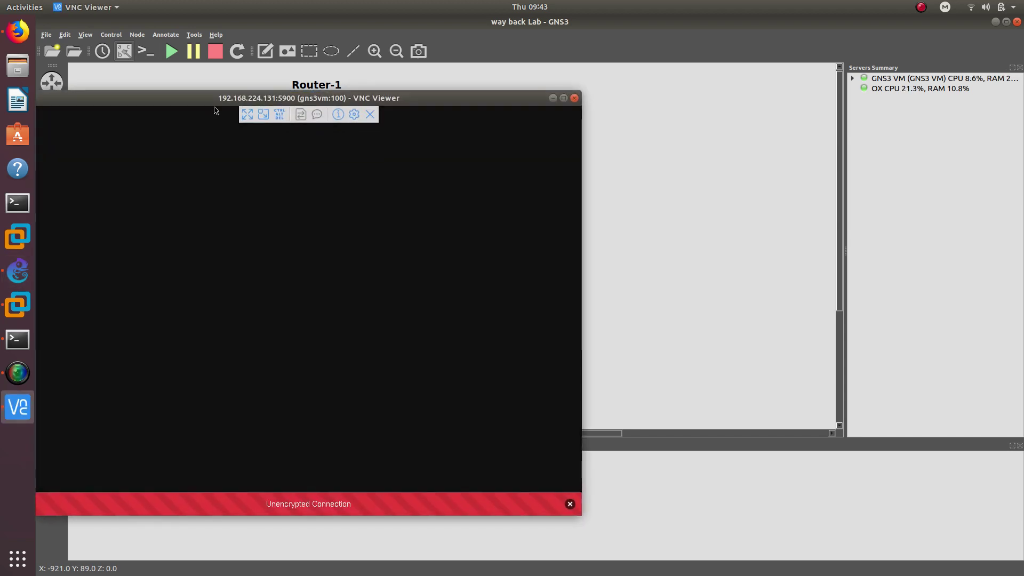
{"action": "left_click_drag", "start_coordinate": [215, 102], "coordinate": [606, 54]}
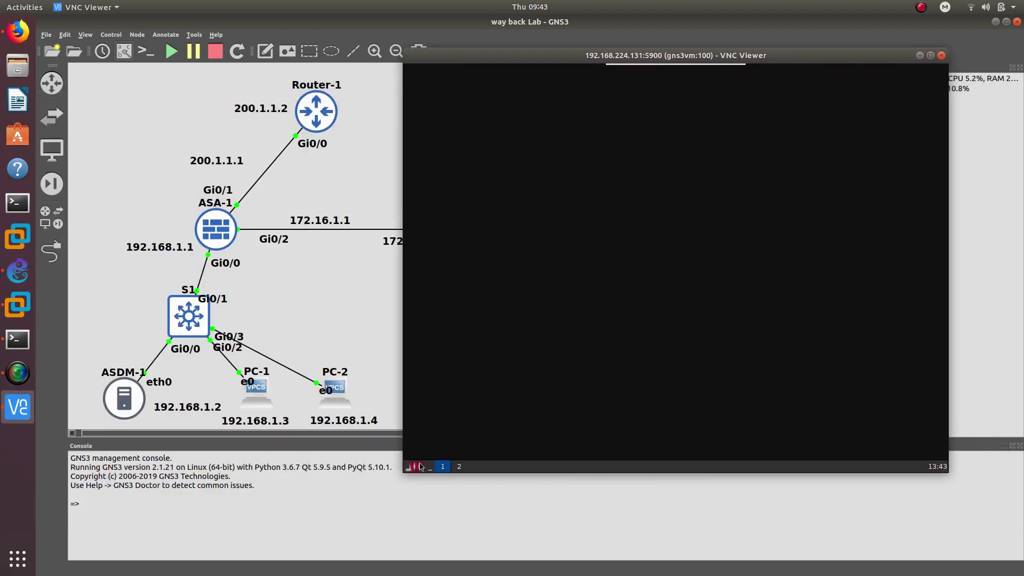
{"action": "left_click", "coordinate": [420, 467]}
{"action": "left_click", "coordinate": [423, 414]}
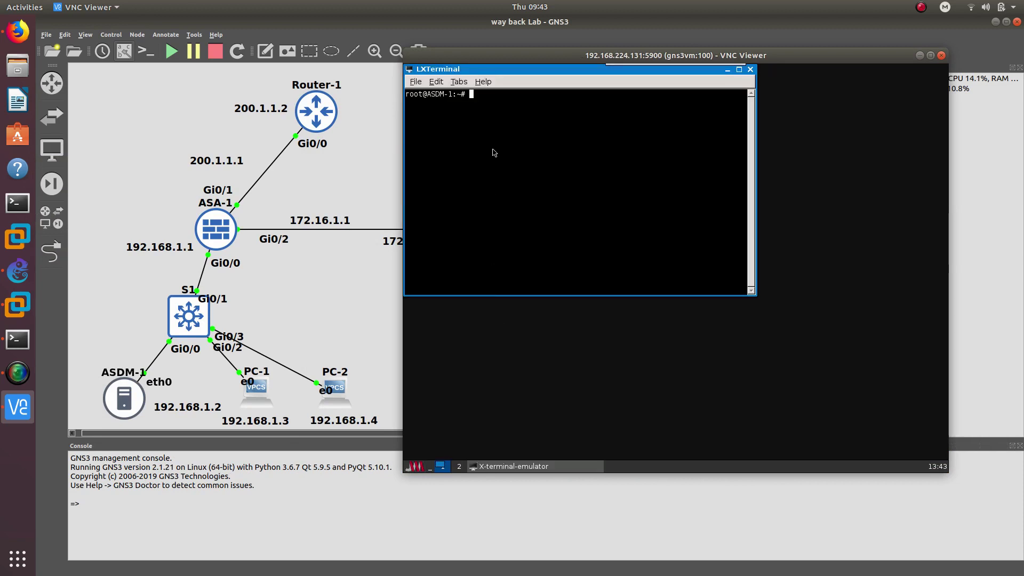
- Configure ASDM-1's eth0 as 192.168.1.2 netmask 255.255.255.0 with default gateway 192.168.1.1, and ping the gateway
{"action": "type", "text": "ifconfig eth0"}
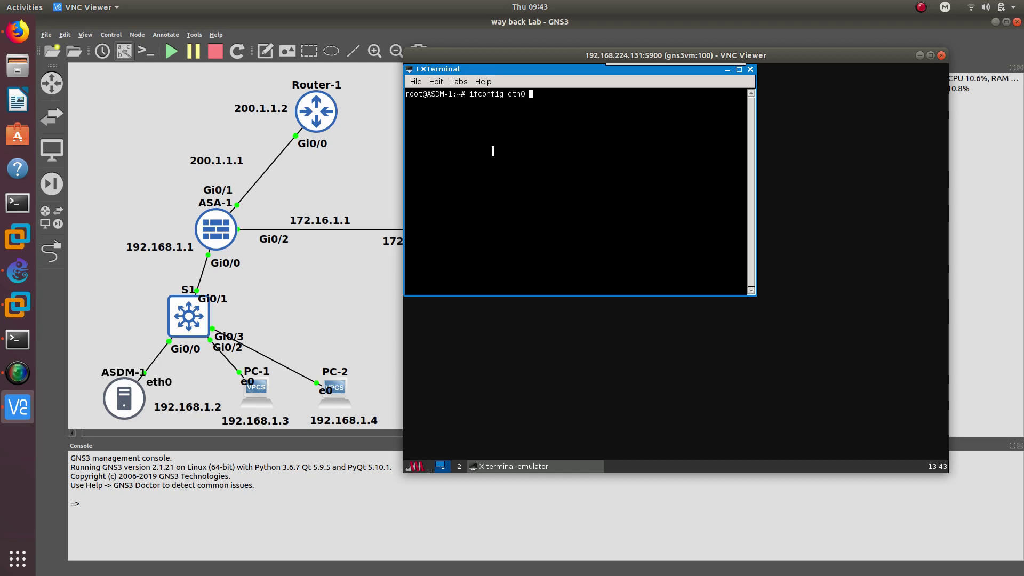
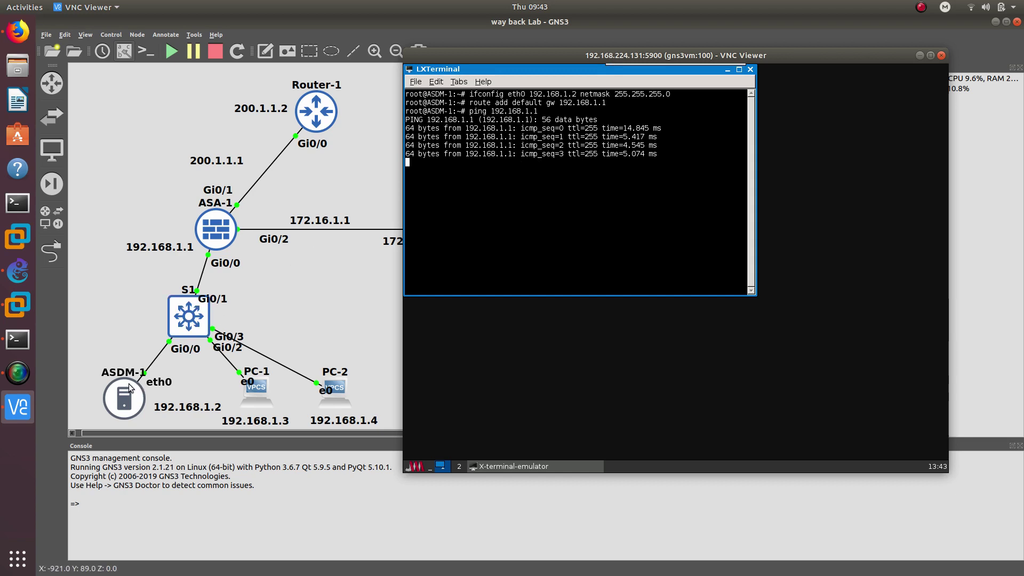
{"action": "mouse_move", "coordinate": [541, 66]}
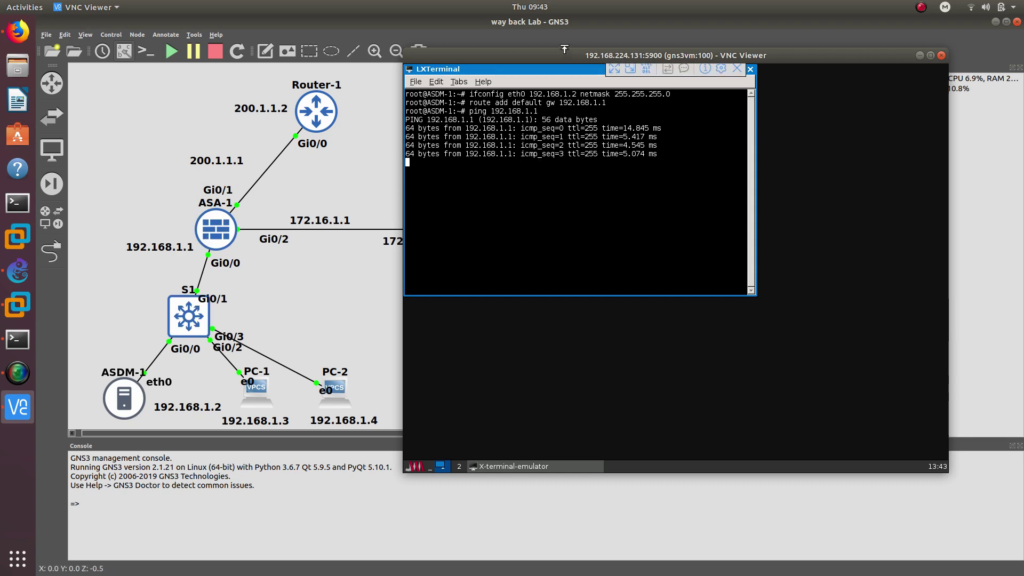
{"action": "key", "text": "ctrl+c"}
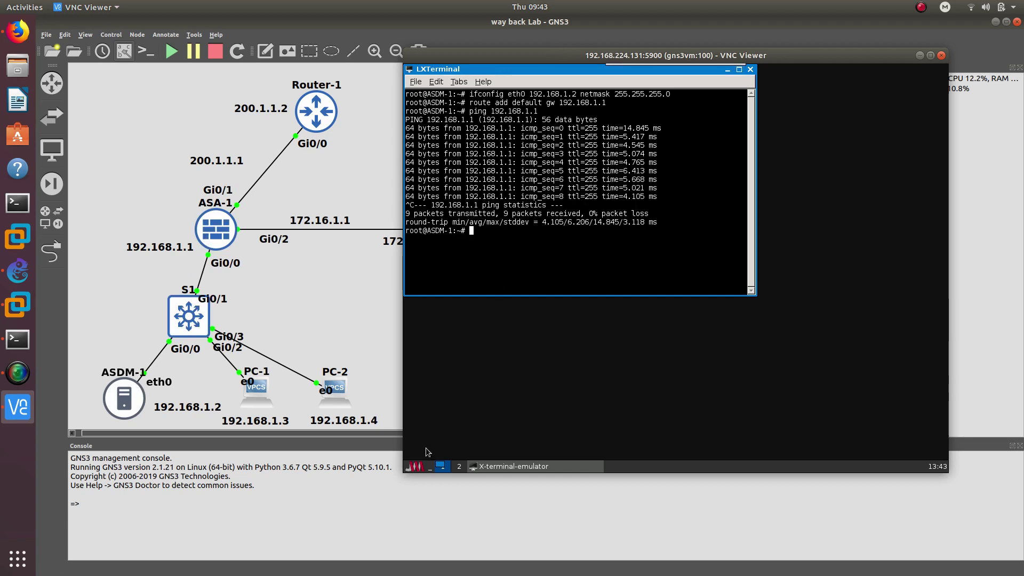
- Start ASDM Launcher on ASDM-1 and connect it to the ASA at 192.168.1.1
{"action": "left_click", "coordinate": [420, 467]}
{"action": "mouse_move", "coordinate": [446, 407]}
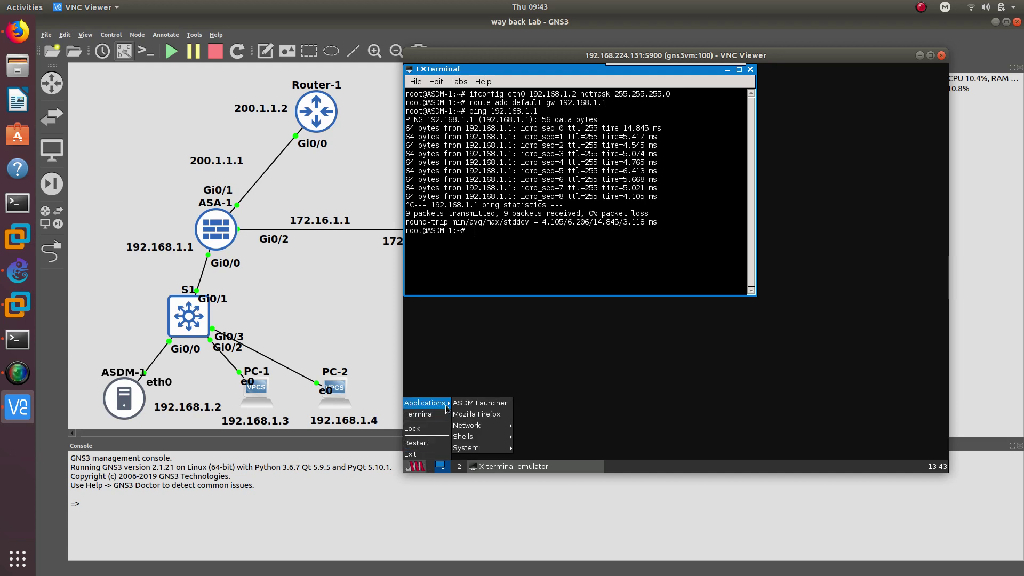
{"action": "left_click", "coordinate": [476, 403]}
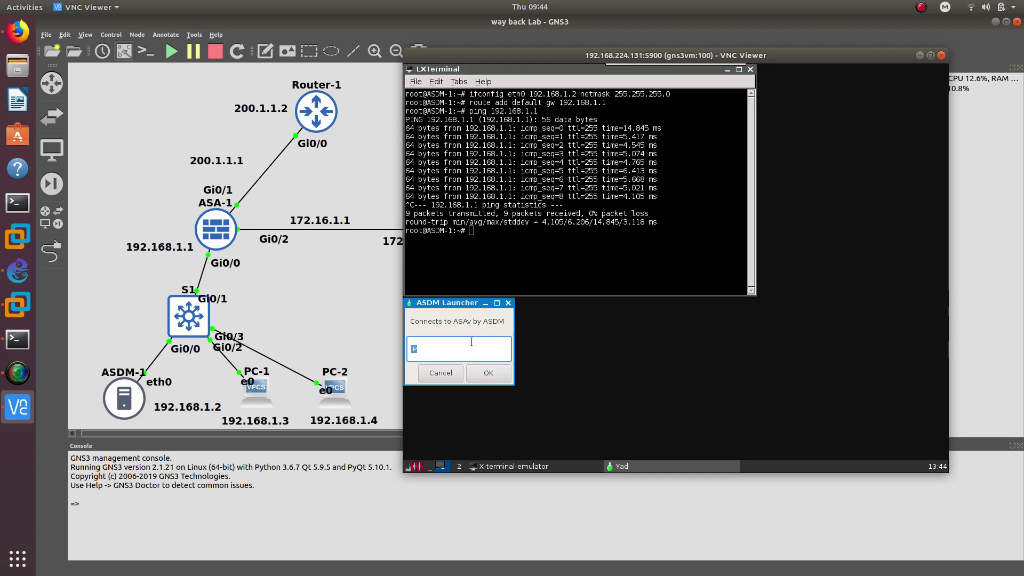
{"action": "type", "text": "192.168.1.1"}
{"action": "key", "text": "Return"}
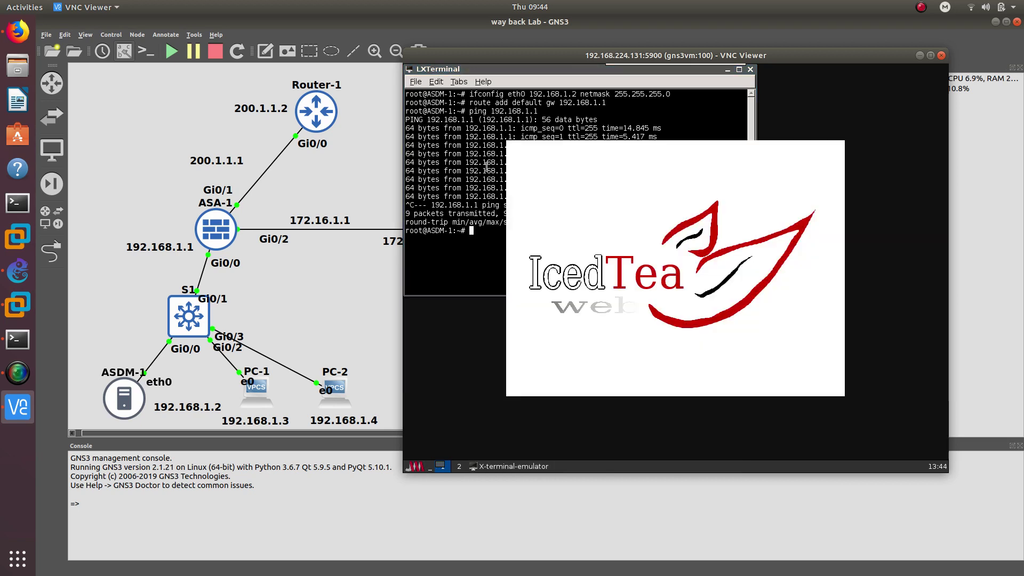
- Accept the ASA's self-signed certificate and log in to ASDM with blank credentials, then minimize the VNC window
{"action": "left_click", "coordinate": [727, 70]}
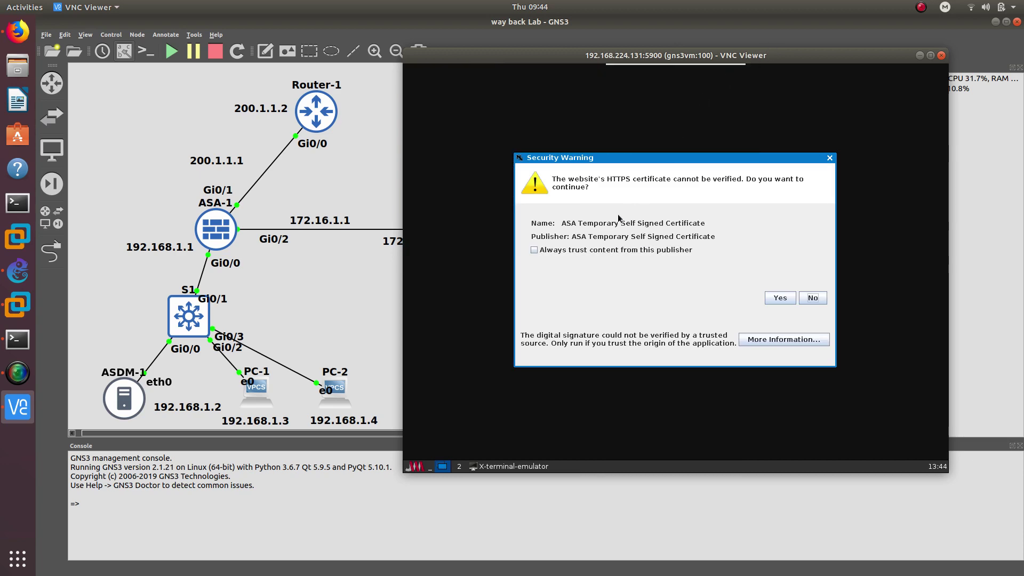
{"action": "left_click", "coordinate": [779, 298]}
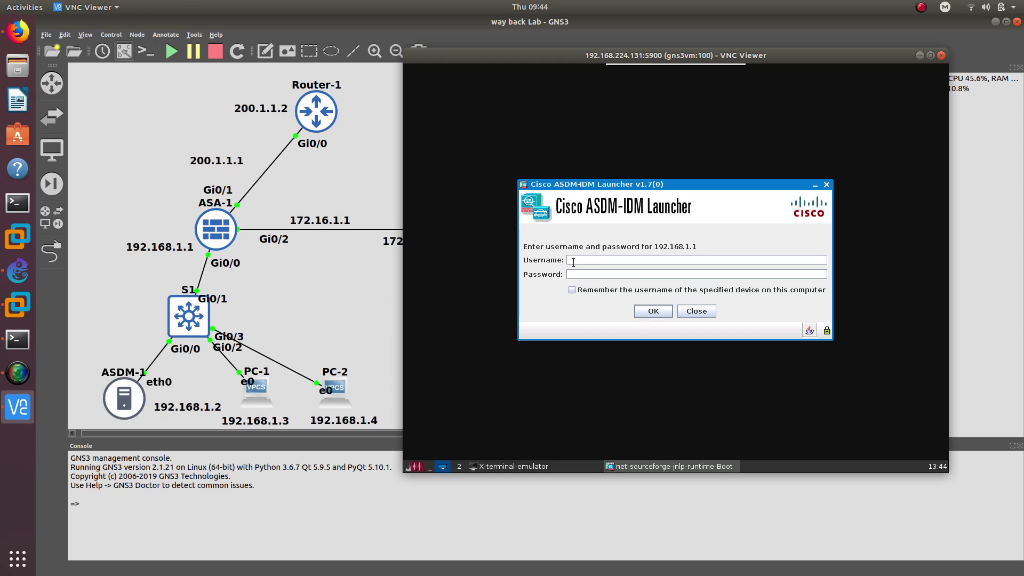
{"action": "left_click", "coordinate": [644, 316]}
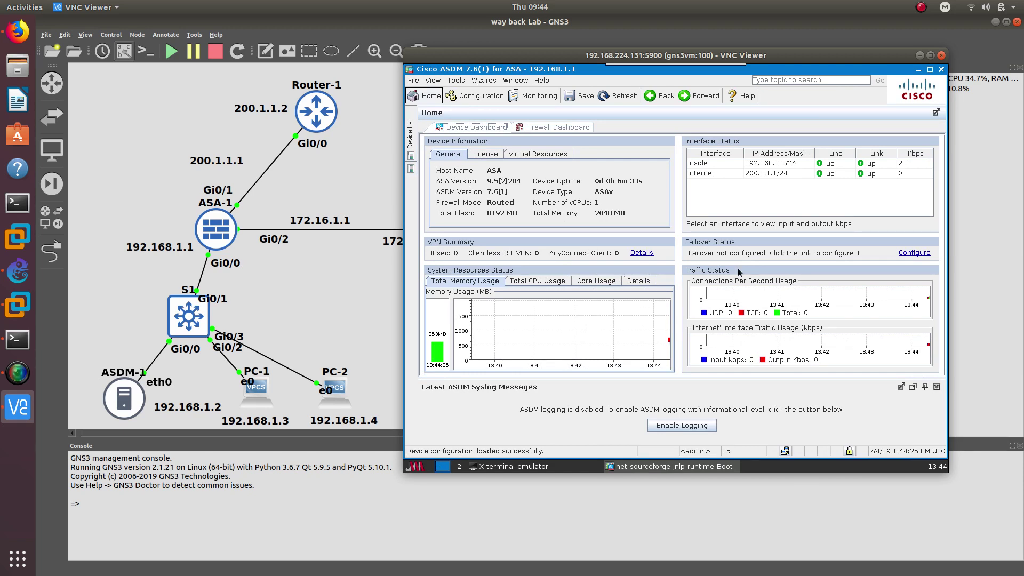
{"action": "left_click", "coordinate": [918, 56]}
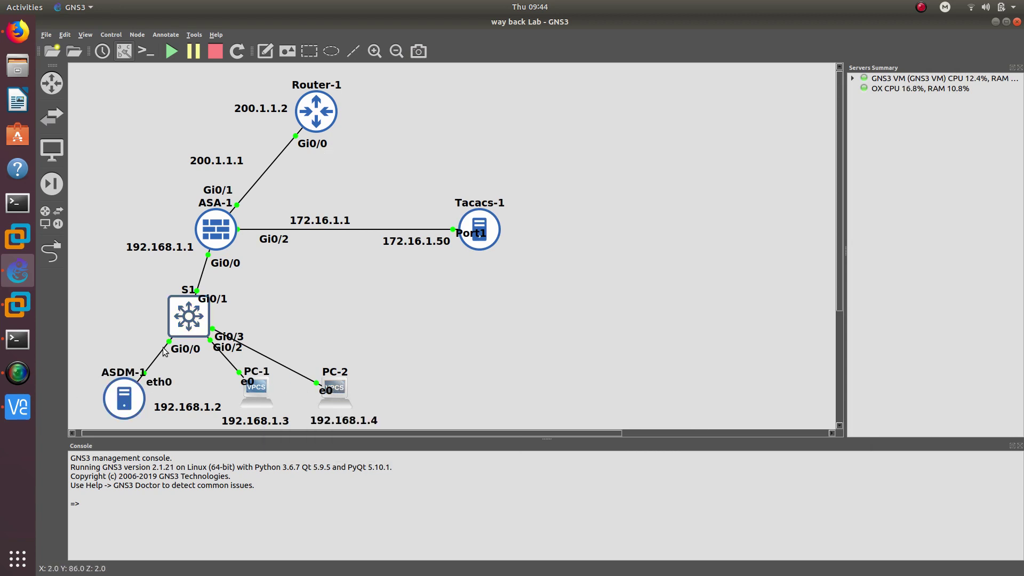
- Assign PC-1 the address 192.168.1.3 with mask 255.255.255.0 and gateway 192.168.1.1 in its console
{"action": "left_click", "coordinate": [10, 335]}
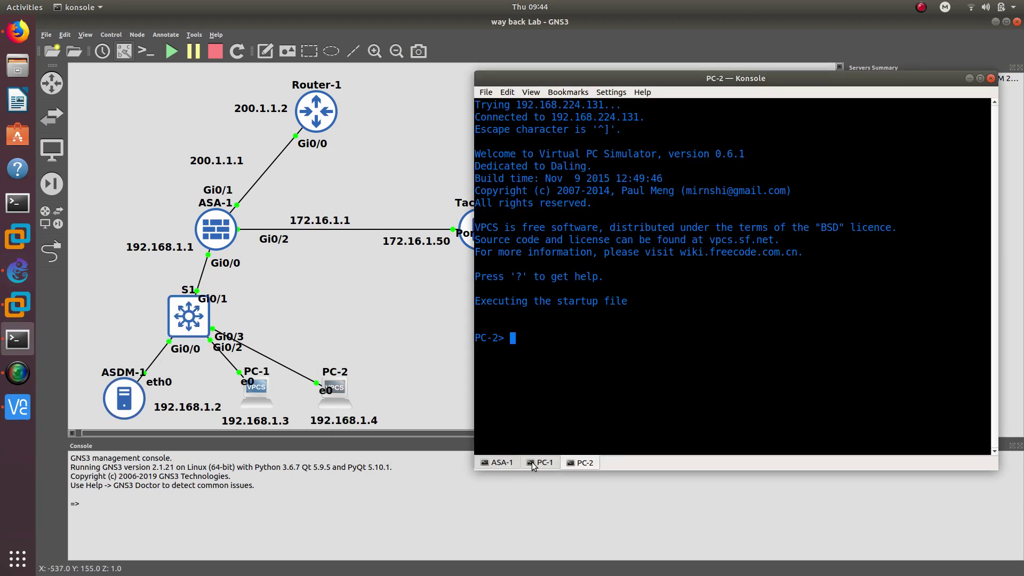
{"action": "type", "text": "ip "}
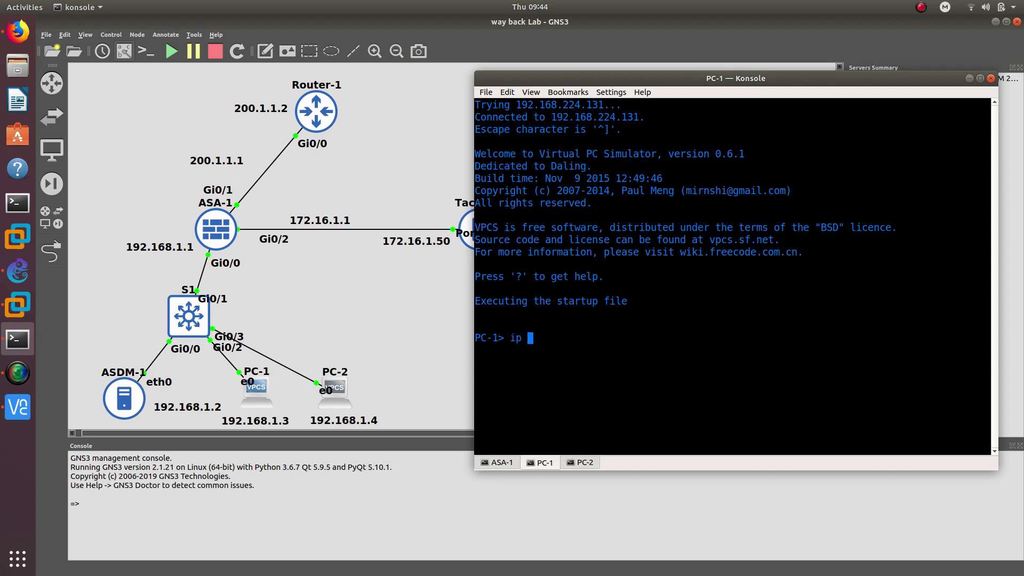
{"action": "type", "text": "192.168.1.3 255.255.255."}
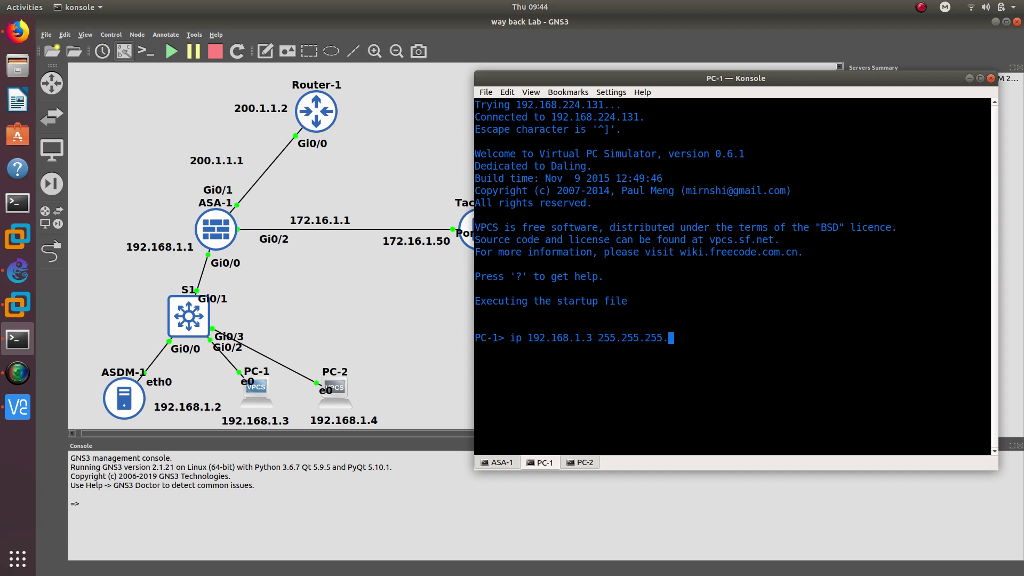
{"action": "type", "text": "0 192.168.1.1"}
{"action": "key", "text": "Return"}
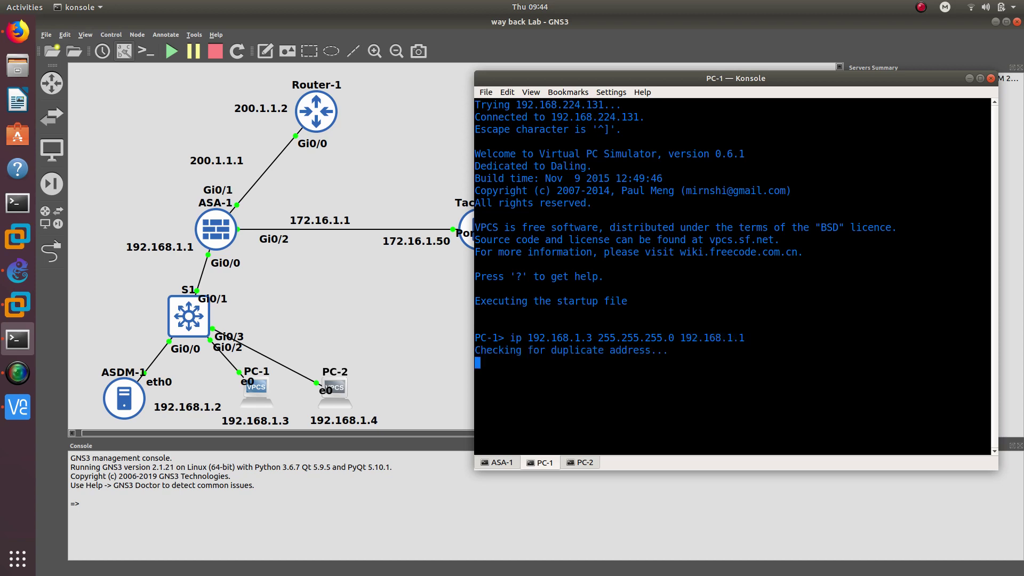
- Assign PC-2 the address 192.168.1.4 with mask 255.255.255.0 and gateway 192.168.1.1 in its console
{"action": "left_click", "coordinate": [580, 463]}
{"action": "type", "text": "ip"}
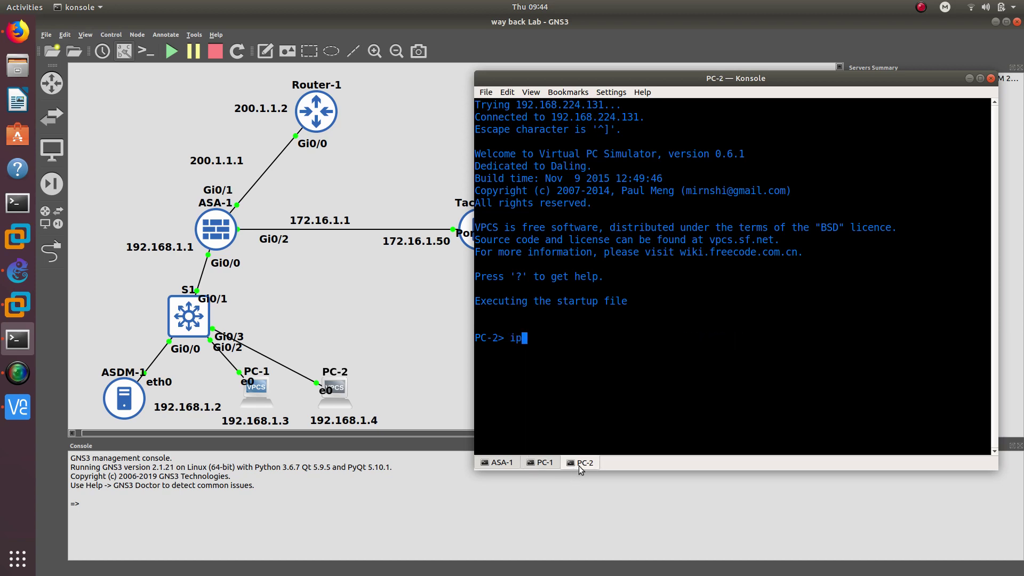
{"action": "type", "text": " 192.168.1.4 255.2"}
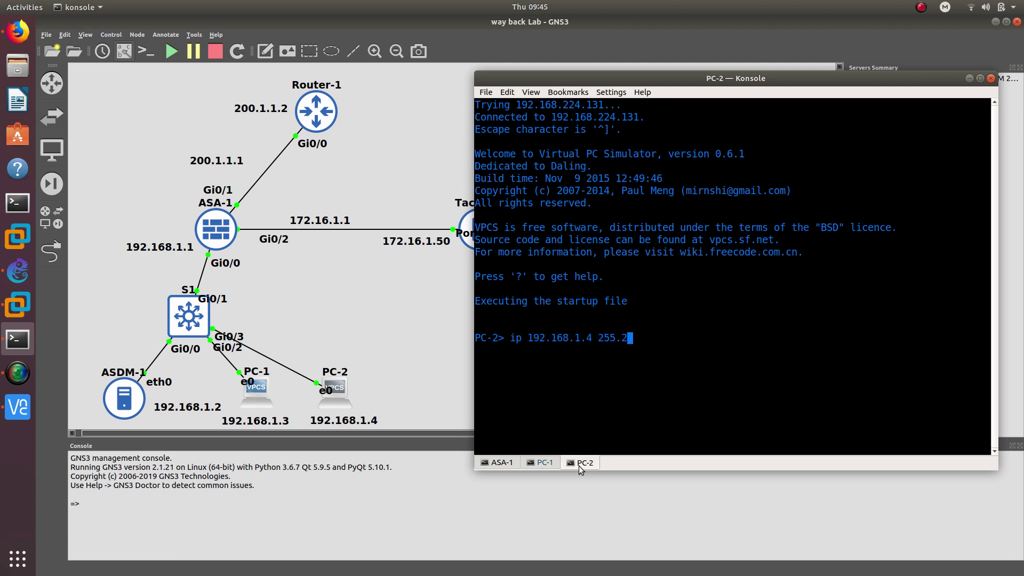
{"action": "type", "text": "55.255.0 192.168.1.1"}
{"action": "key", "text": "Return"}
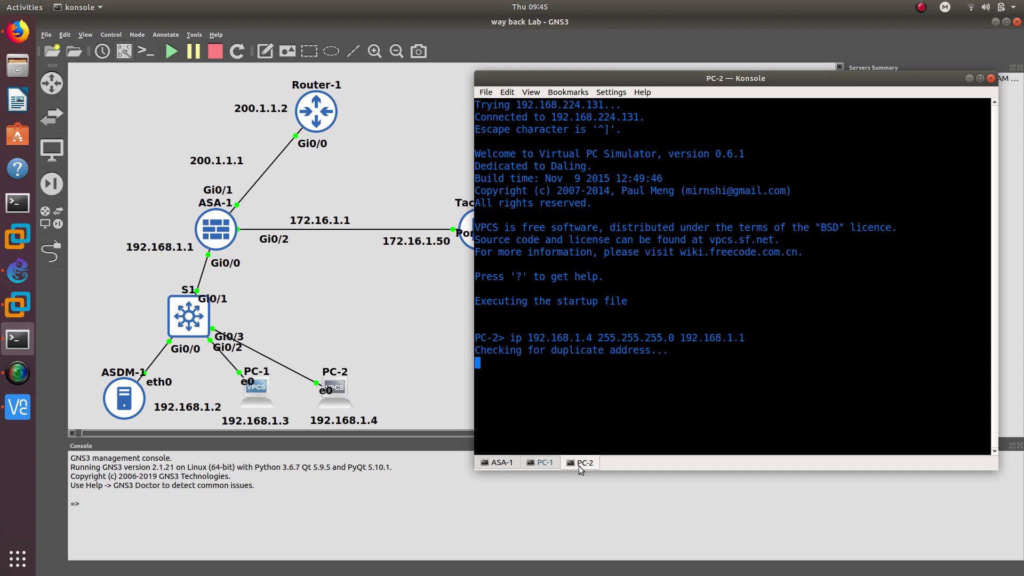
- Ping the ASA's inside interface at 192.168.1.1 from PC-2's console
{"action": "key", "text": "shift+Right"}
{"action": "key", "text": "shift+Left"}
{"action": "type", "text": "pi"}
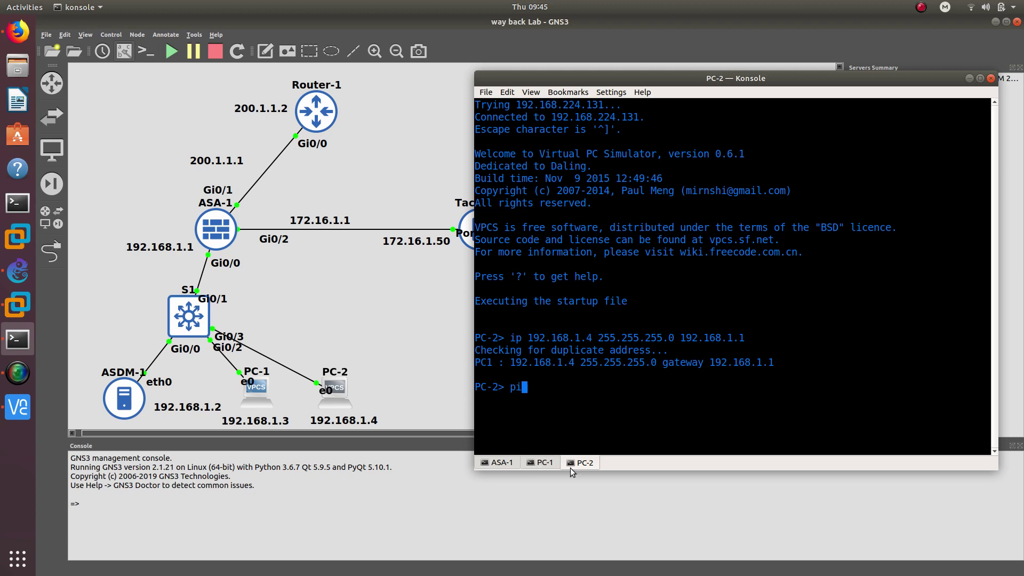
{"action": "type", "text": "ng 192.168.1.1"}
{"action": "key", "text": "Return"}
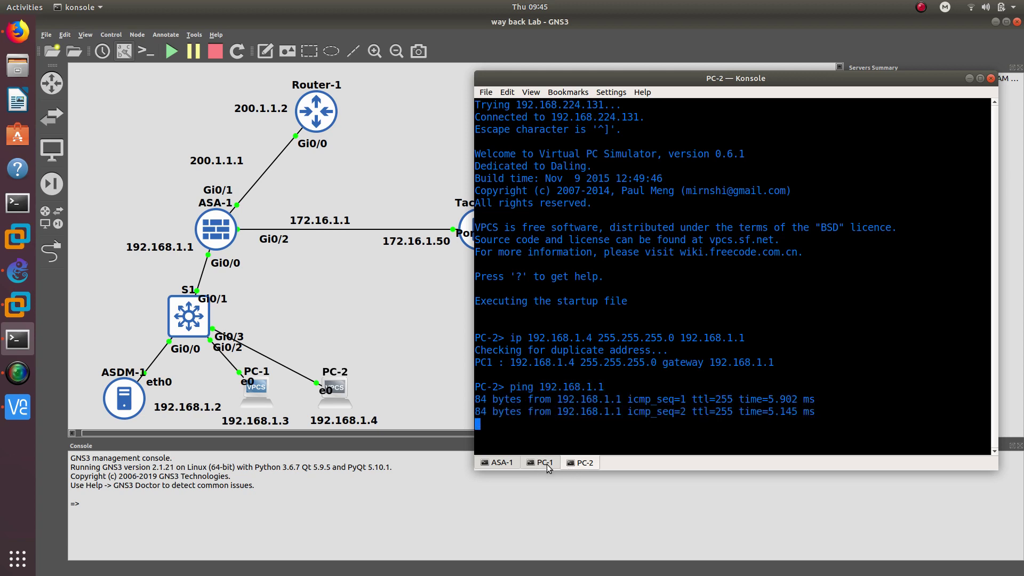
- Ping the ASA's inside interface at 192.168.1.1 from PC-1's console
{"action": "left_click", "coordinate": [551, 466]}
{"action": "type", "text": "ping "}
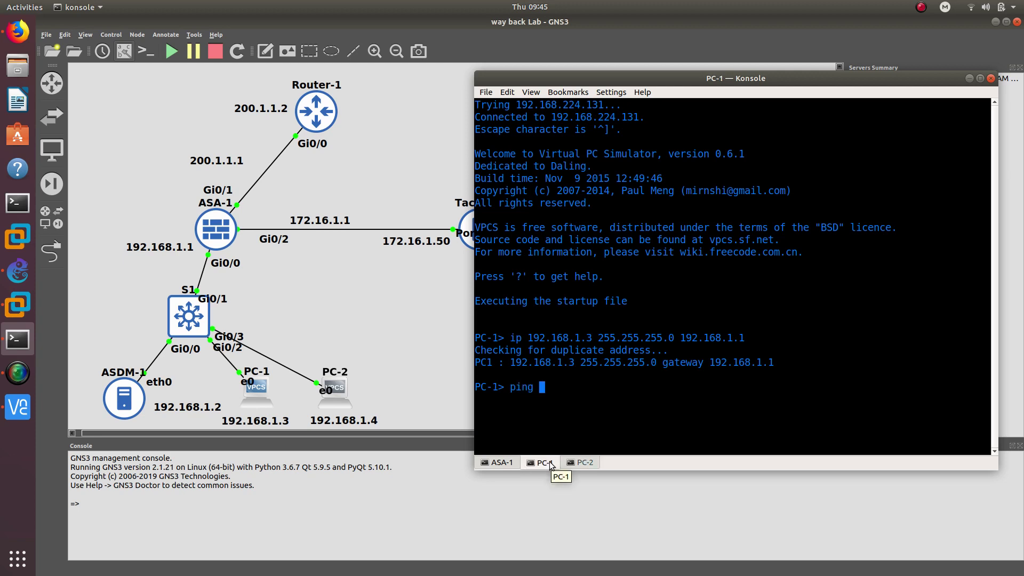
{"action": "type", "text": "192.168.1.1"}
{"action": "key", "text": "Return"}
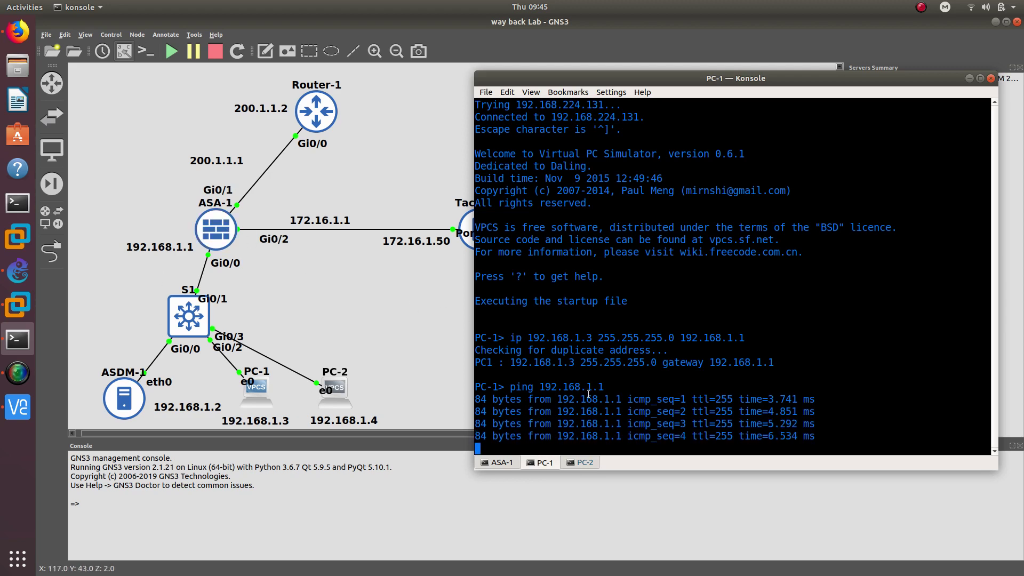
- Minimize the console window, switch to ASDM in VNC Viewer, and open the firewall's Network Objects/Groups configuration
{"action": "left_click", "coordinate": [501, 463]}
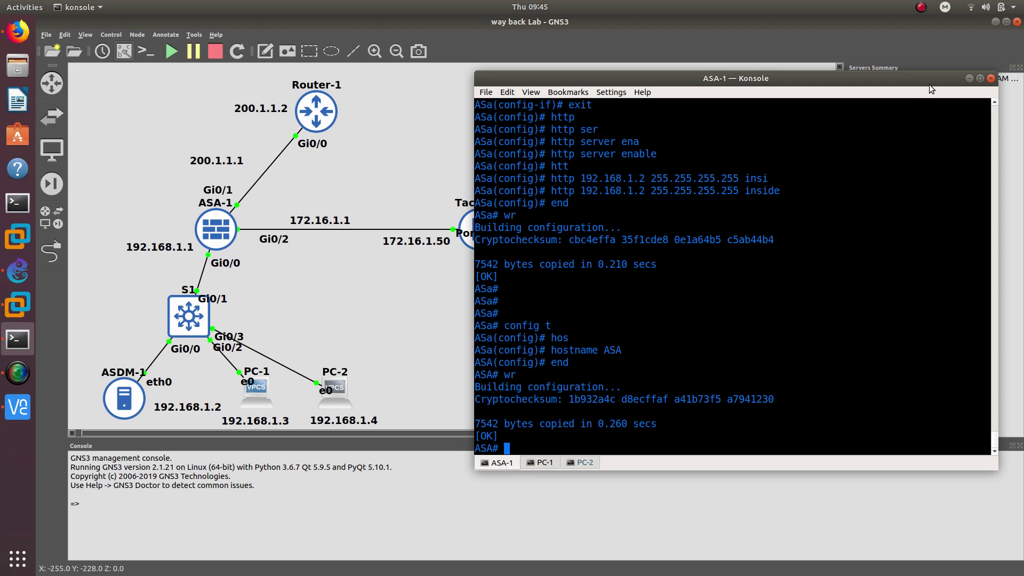
{"action": "left_click", "coordinate": [970, 78]}
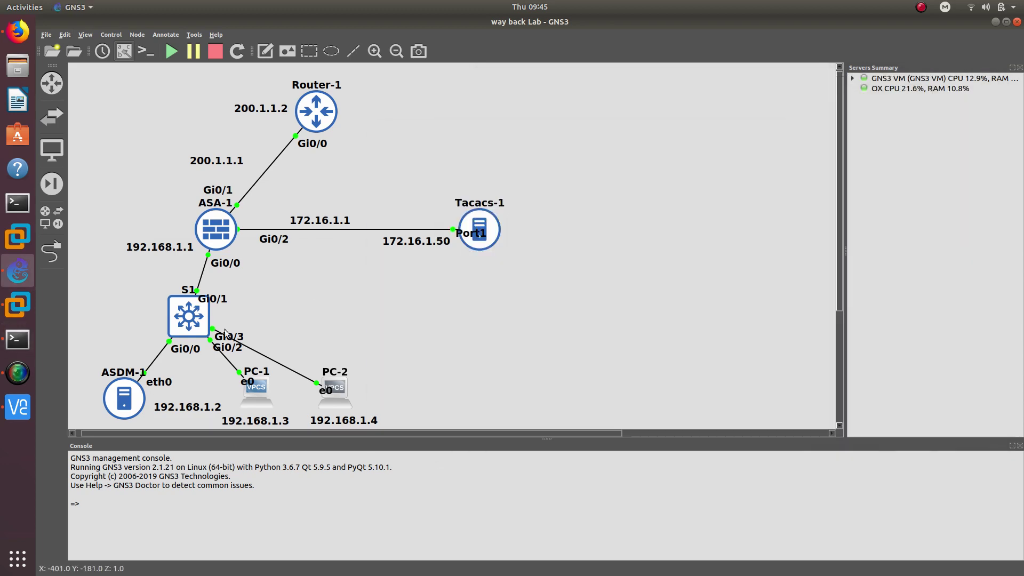
{"action": "left_click", "coordinate": [18, 407]}
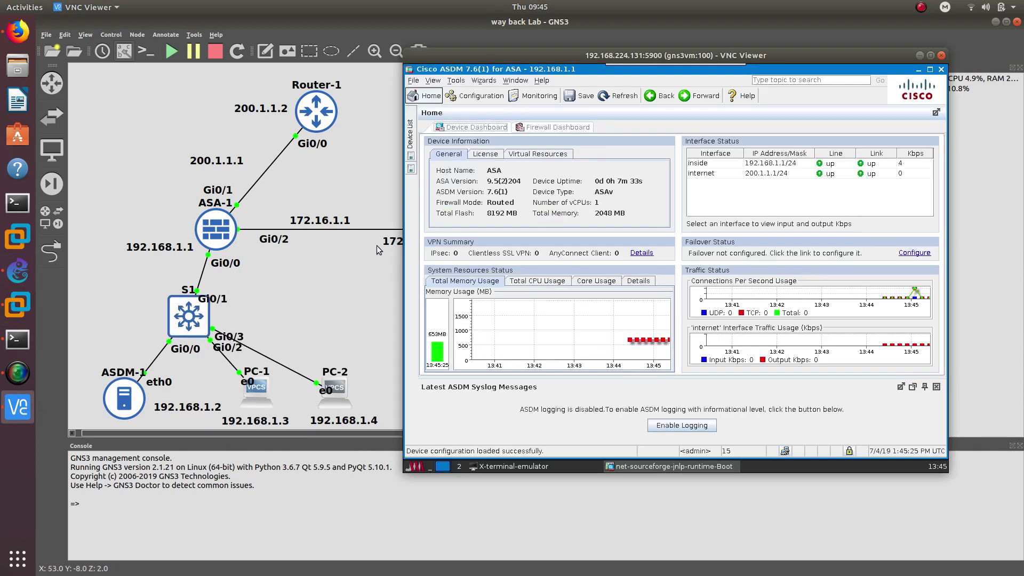
{"action": "left_click", "coordinate": [471, 99]}
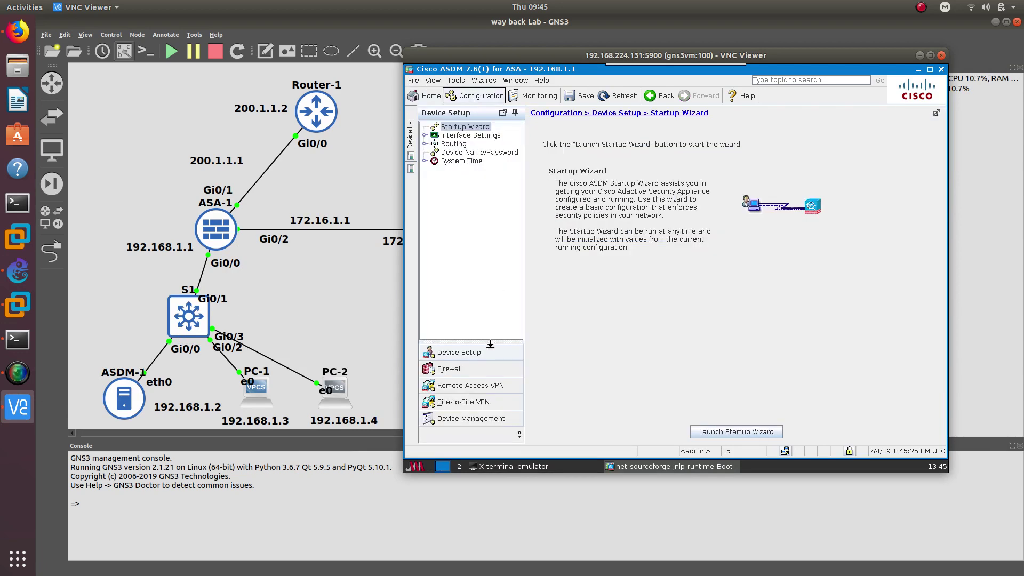
{"action": "left_click", "coordinate": [478, 371]}
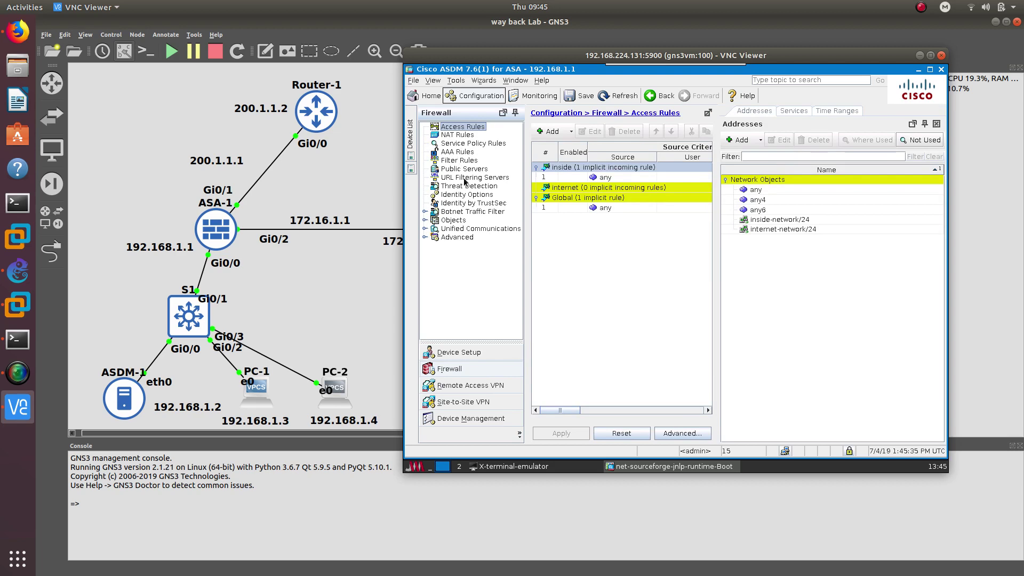
{"action": "left_click", "coordinate": [453, 220]}
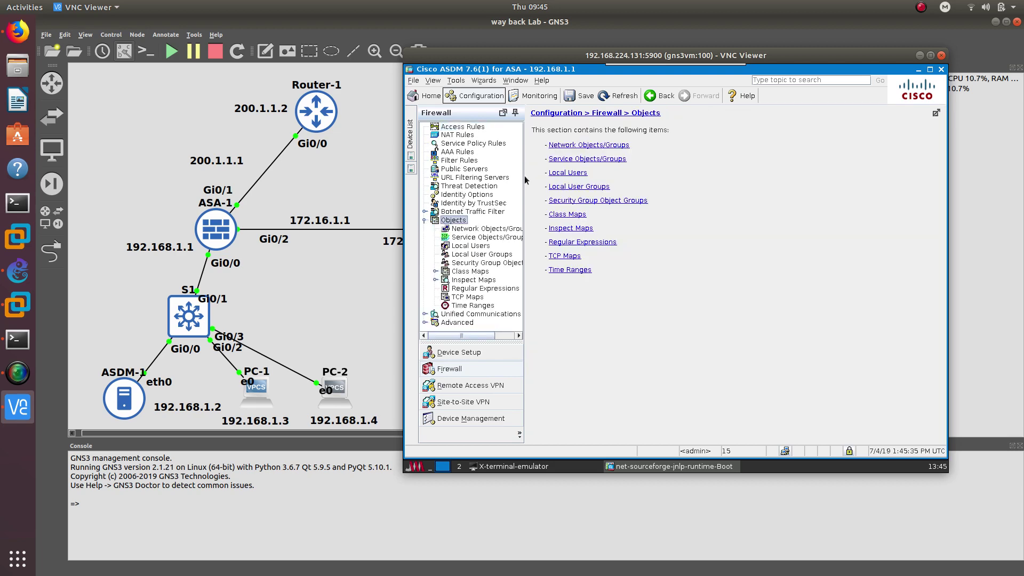
{"action": "left_click", "coordinate": [478, 228]}
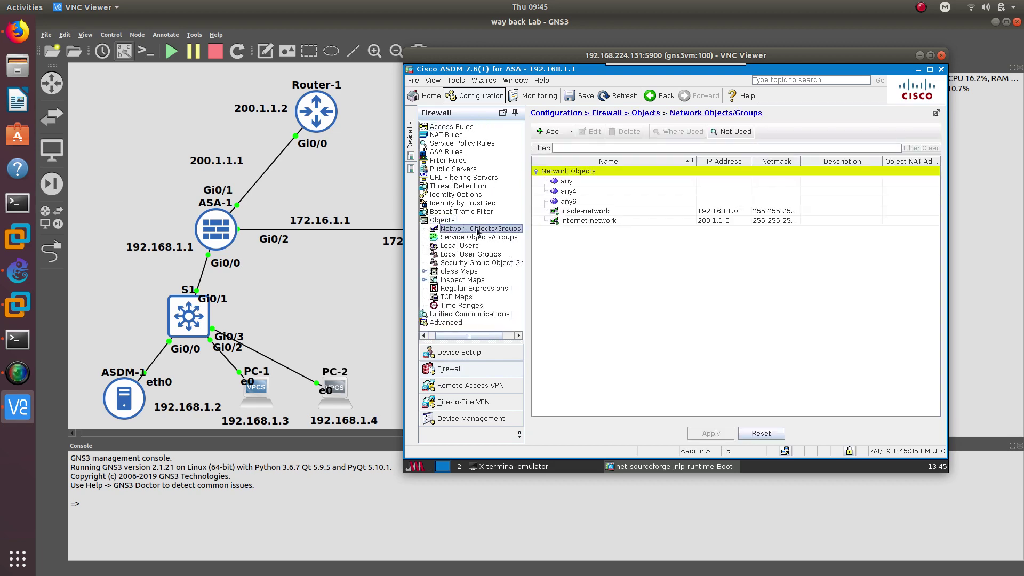
- Open the 192.168.1.0 network object for editing and name it inside-network
{"action": "double_click", "coordinate": [580, 215]}
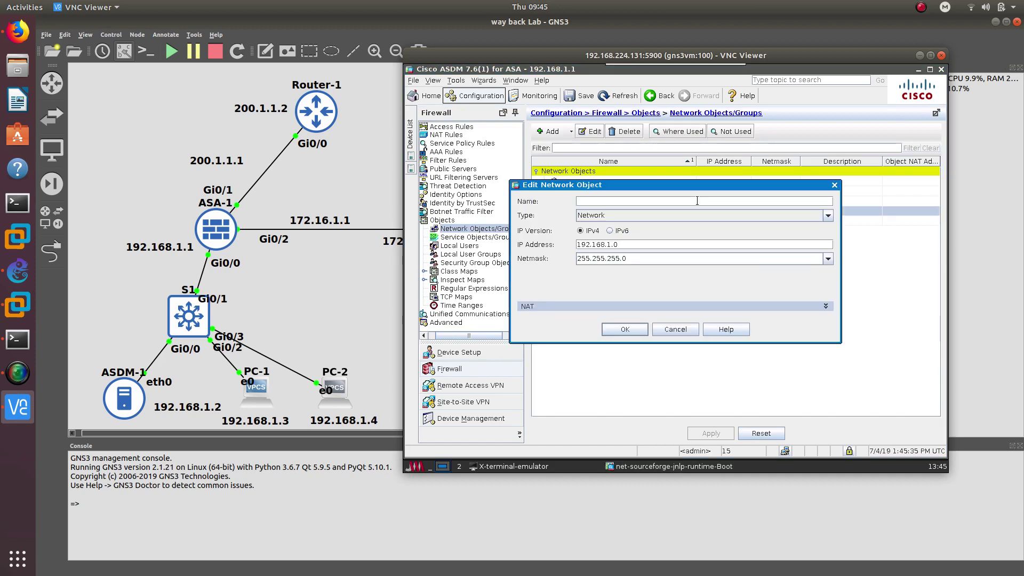
{"action": "type", "text": "iin"}
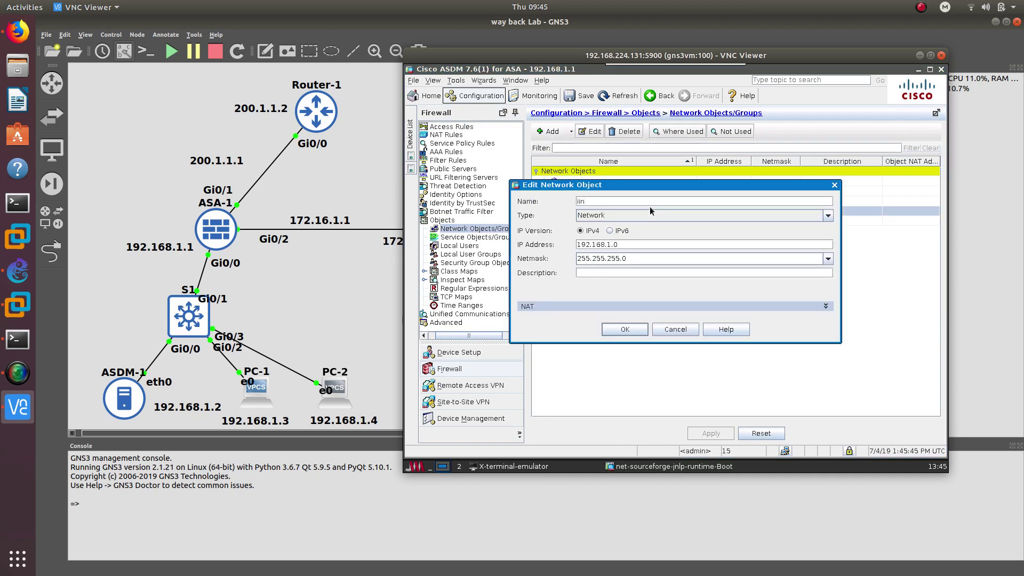
{"action": "key", "text": "BackSpace"}
{"action": "key", "text": "BackSpace"}
{"action": "type", "text": "nside-netwro"}
{"action": "key", "text": "BackSpace"}
{"action": "key", "text": "BackSpace"}
{"action": "type", "text": "or"}
{"action": "left_click_drag", "start_coordinate": [637, 187], "coordinate": [680, 143]}
- Enable automatic address translation rules for inside-network and set the NAT type to Dynamic, with no PAT pool
{"action": "left_click", "coordinate": [636, 259]}
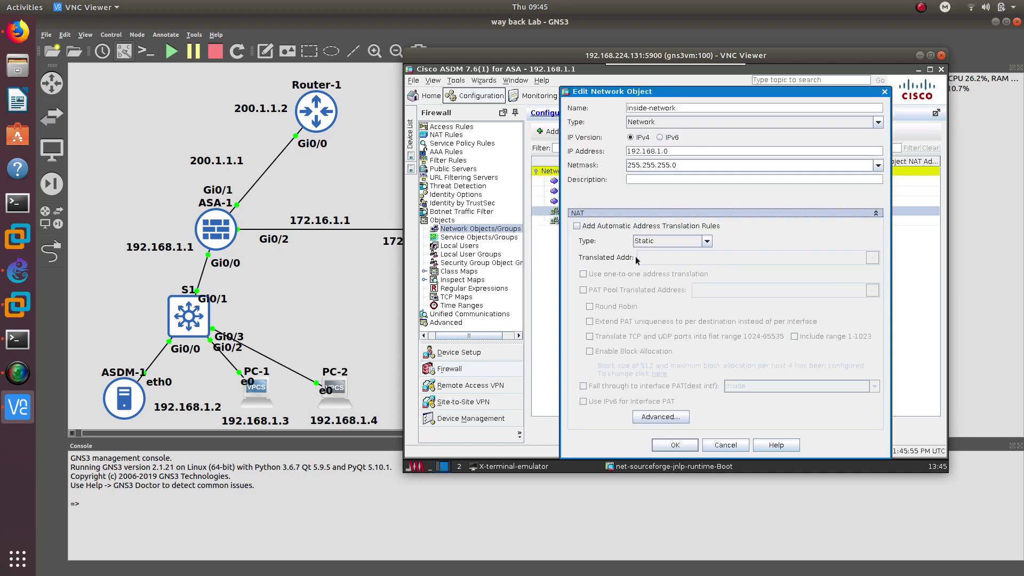
{"action": "left_click", "coordinate": [592, 227]}
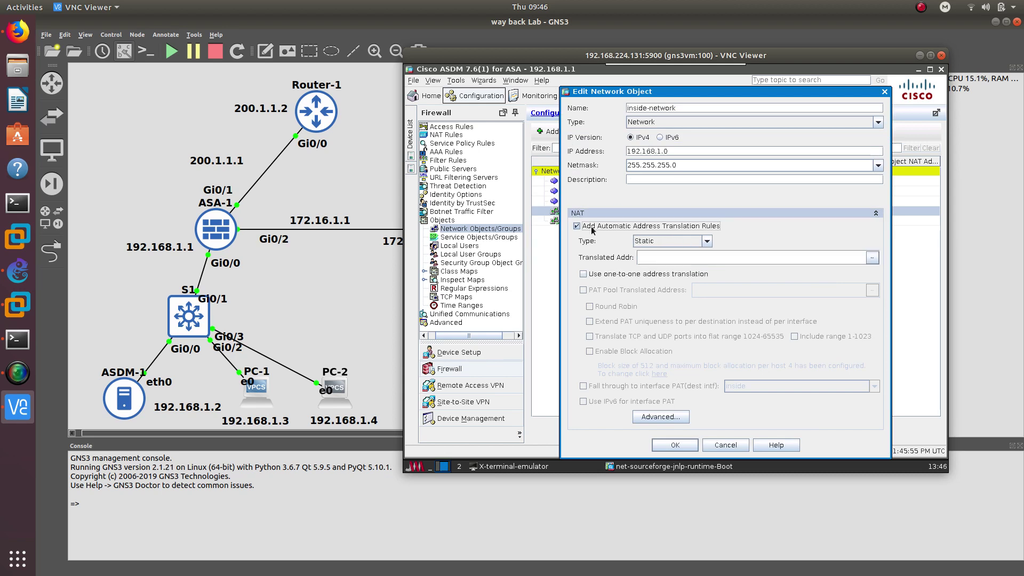
{"action": "left_click", "coordinate": [659, 243]}
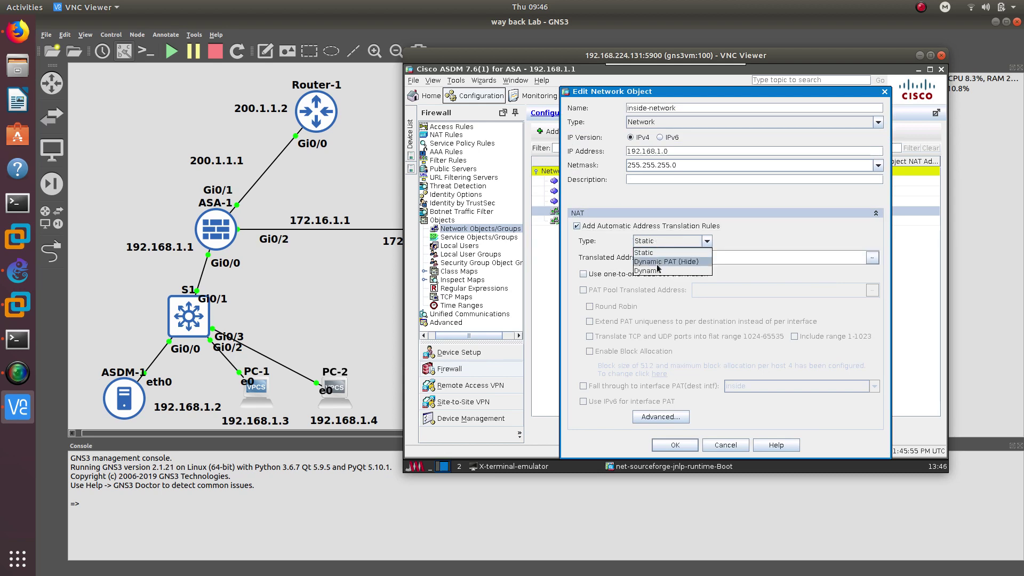
{"action": "left_click", "coordinate": [656, 271]}
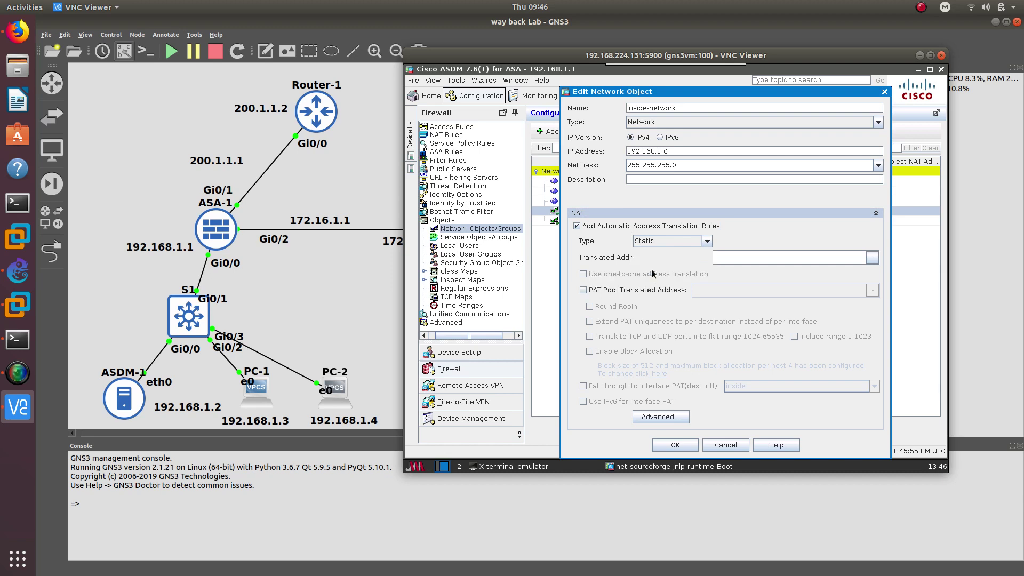
{"action": "left_click", "coordinate": [601, 293]}
{"action": "left_click", "coordinate": [602, 291]}
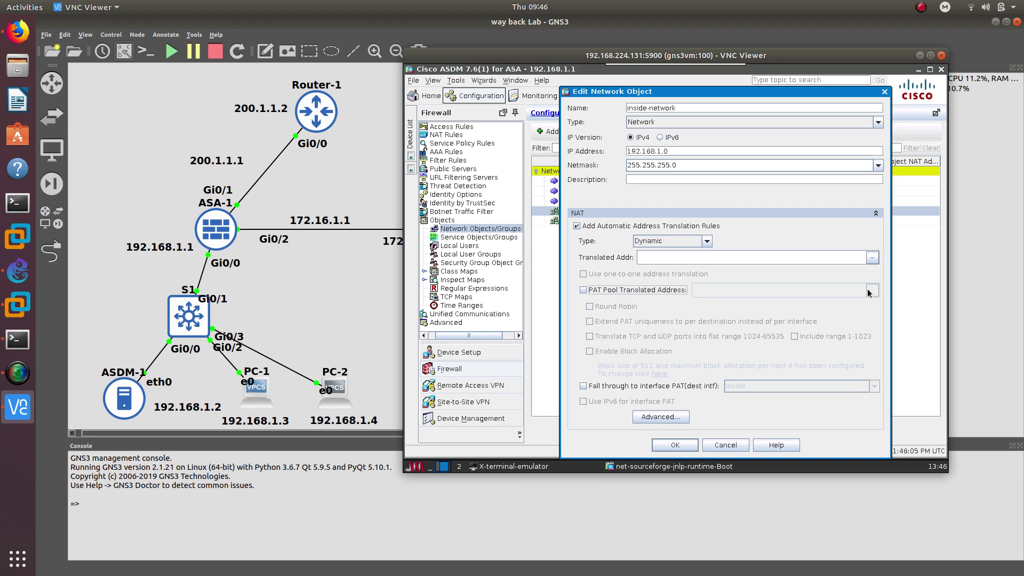
- Start a new network object for the translated address, named TranslatedPool, with type Range
{"action": "left_click", "coordinate": [872, 257]}
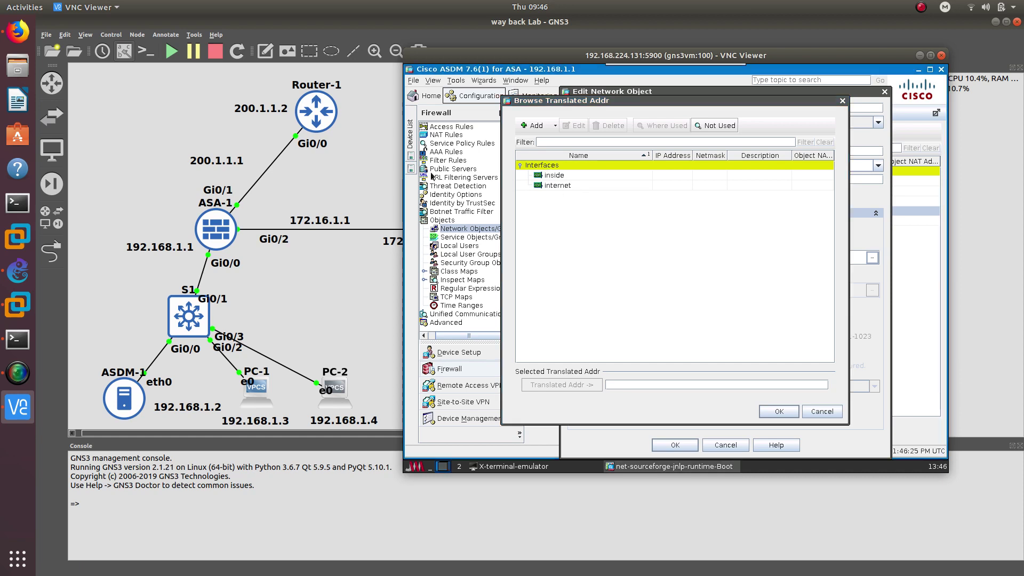
{"action": "left_click", "coordinate": [539, 124]}
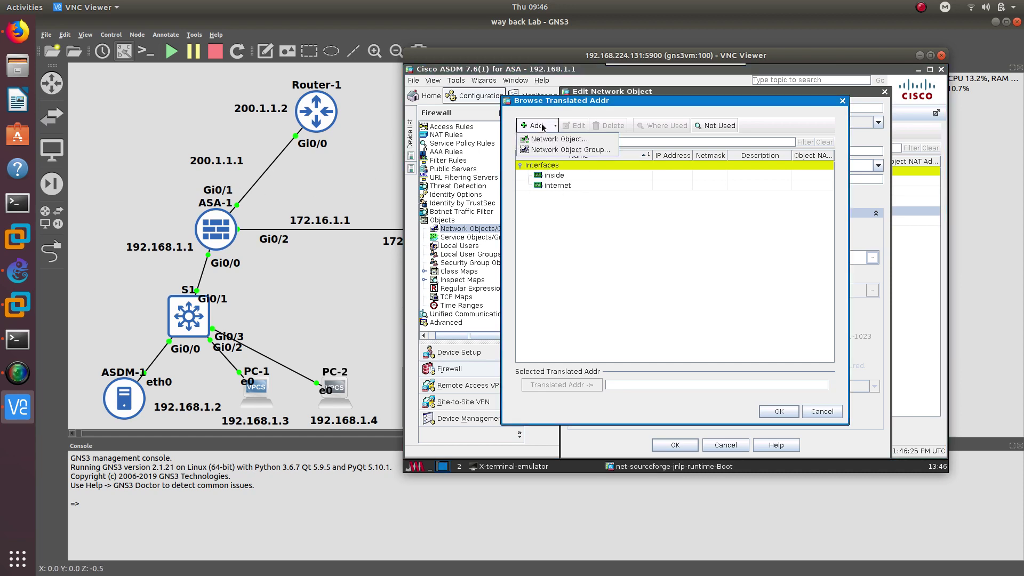
{"action": "left_click", "coordinate": [549, 137]}
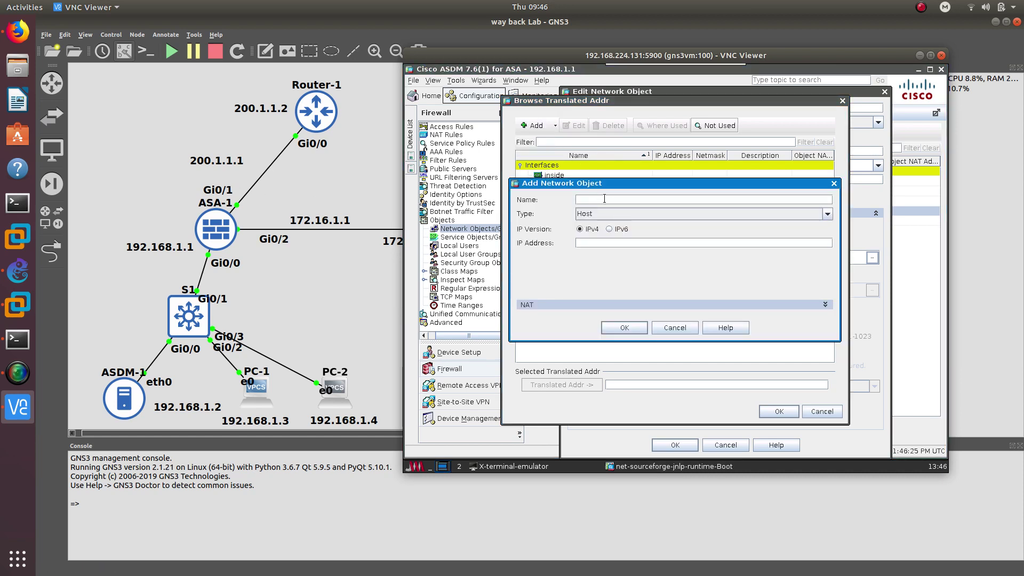
{"action": "type", "text": "Trans"}
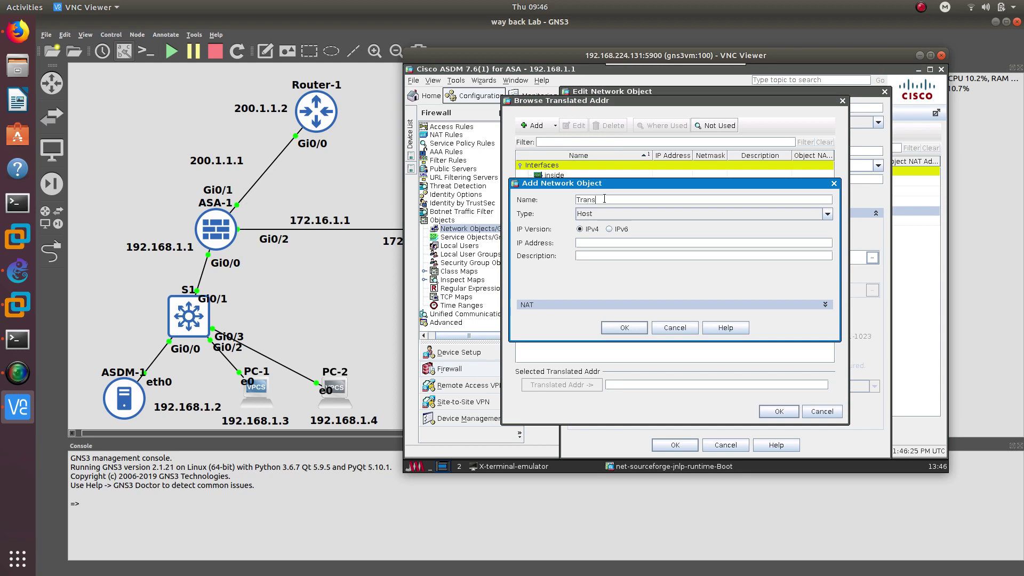
{"action": "type", "text": "latedPool"}
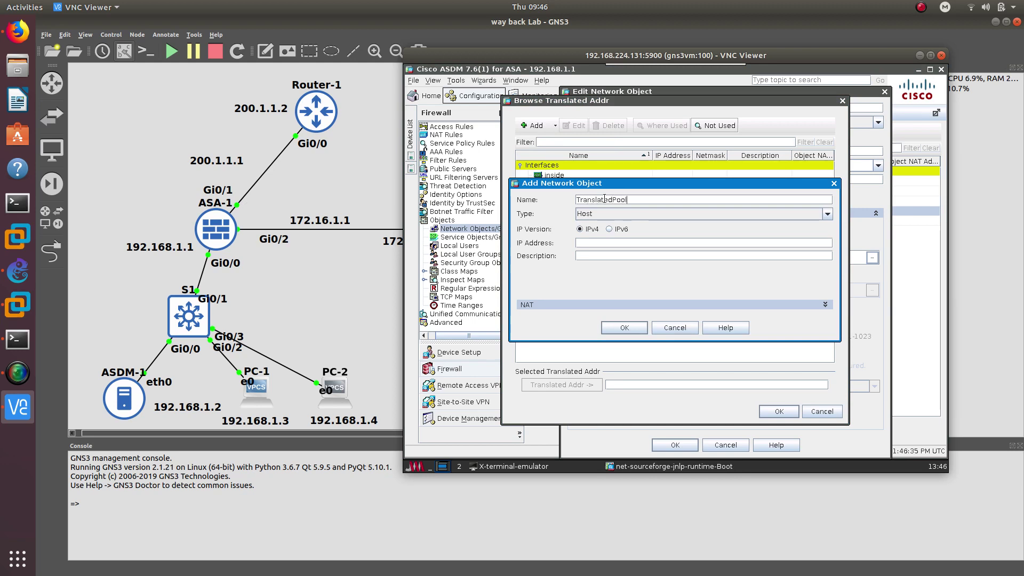
{"action": "left_click", "coordinate": [582, 219]}
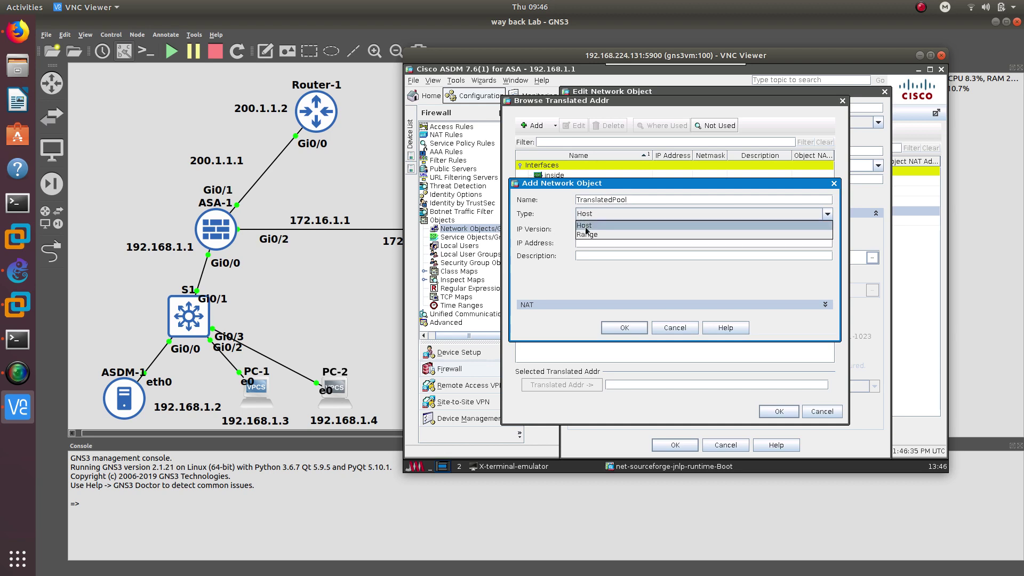
{"action": "left_click", "coordinate": [586, 238]}
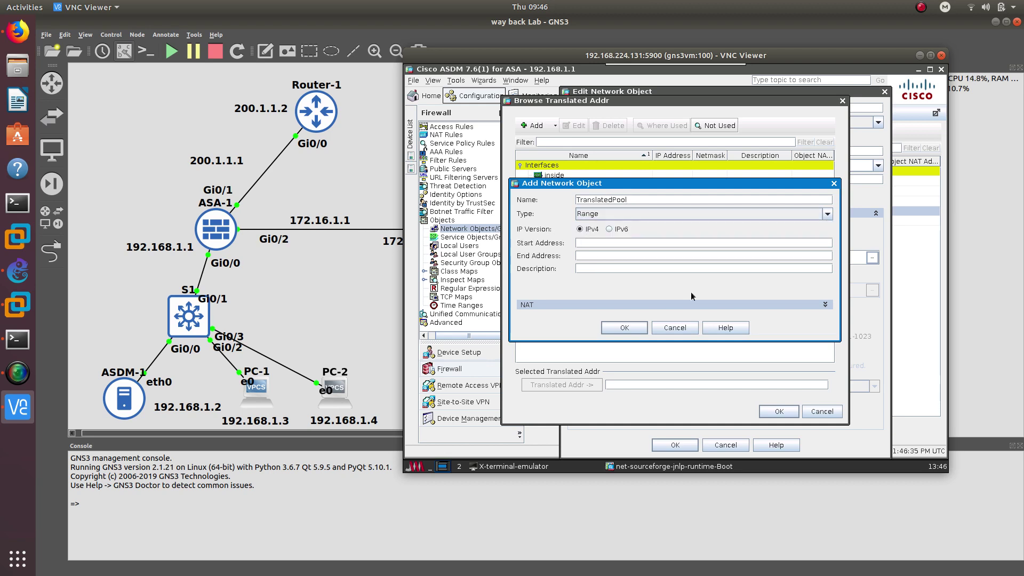
- Give TranslatedPool the range 200.1.1.5 to 200.1.1.15 and the description "Translating Private IP to Public IP", and save the object
{"action": "type", "text": "2001.1"}
{"action": "key", "text": "BackSpace"}
{"action": "key", "text": "BackSpace"}
{"action": "key", "text": "BackSpace"}
{"action": "type", "text": ".1.1.5"}
{"action": "key", "text": "Tab"}
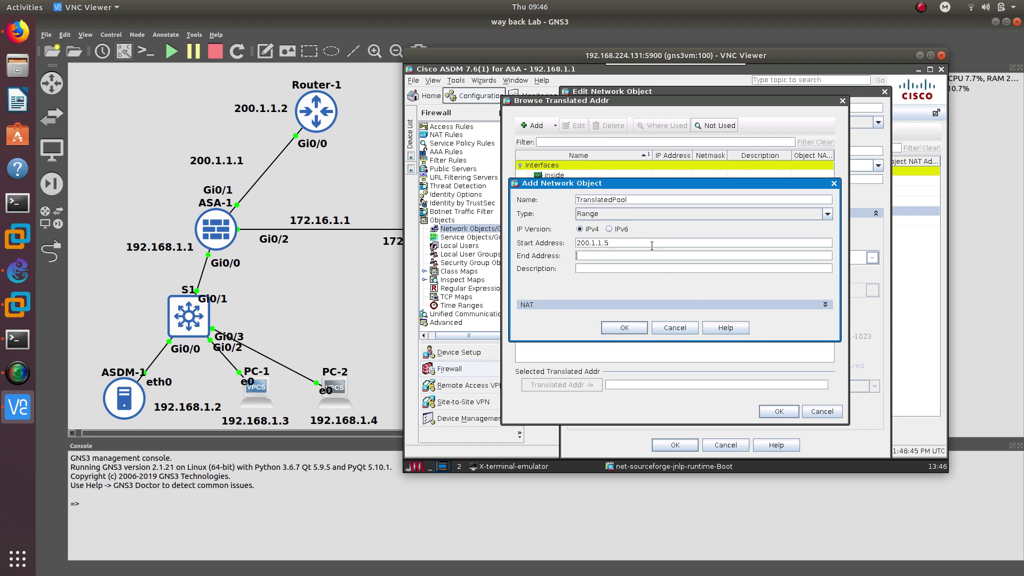
{"action": "type", "text": "200.1.1.15"}
{"action": "left_click", "coordinate": [637, 266]}
{"action": "type", "text": "Translate"}
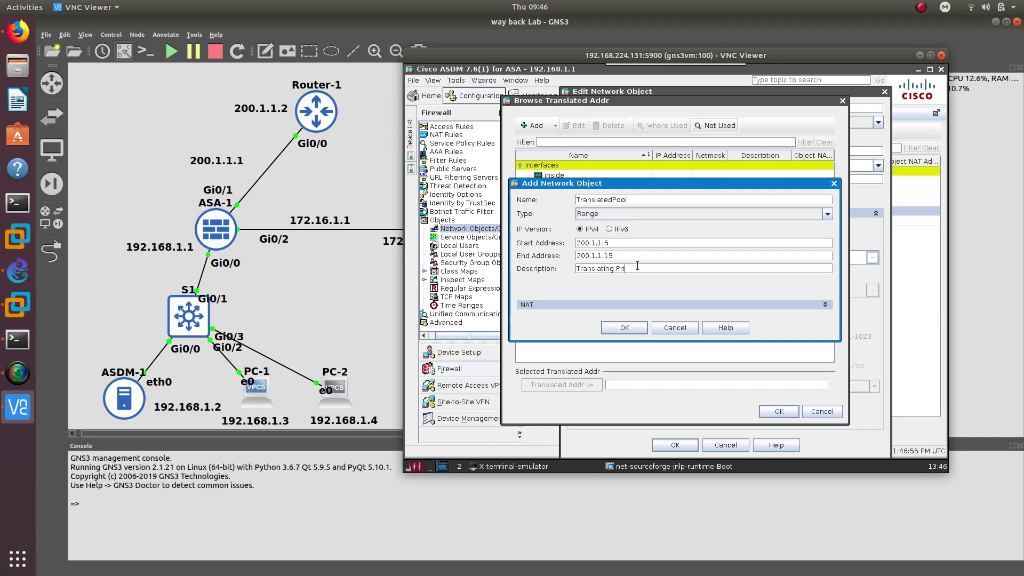
{"action": "type", "text": "ng Private IP to Public IP"}
{"action": "left_click", "coordinate": [635, 327]}
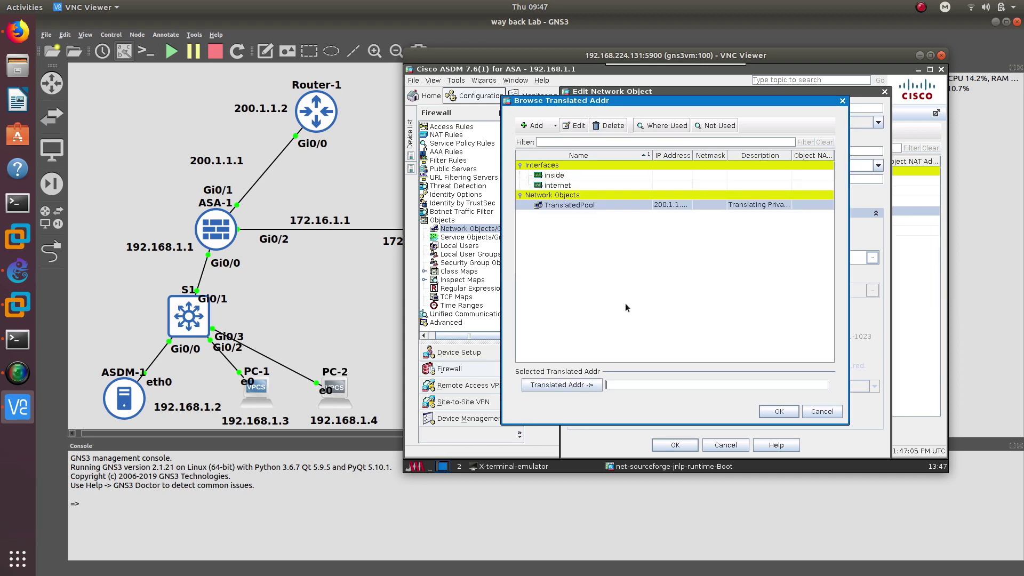
- Assign TranslatedPool as the translated address of inside-network's dynamic NAT rule
{"action": "left_click", "coordinate": [552, 206]}
{"action": "left_click", "coordinate": [561, 385]}
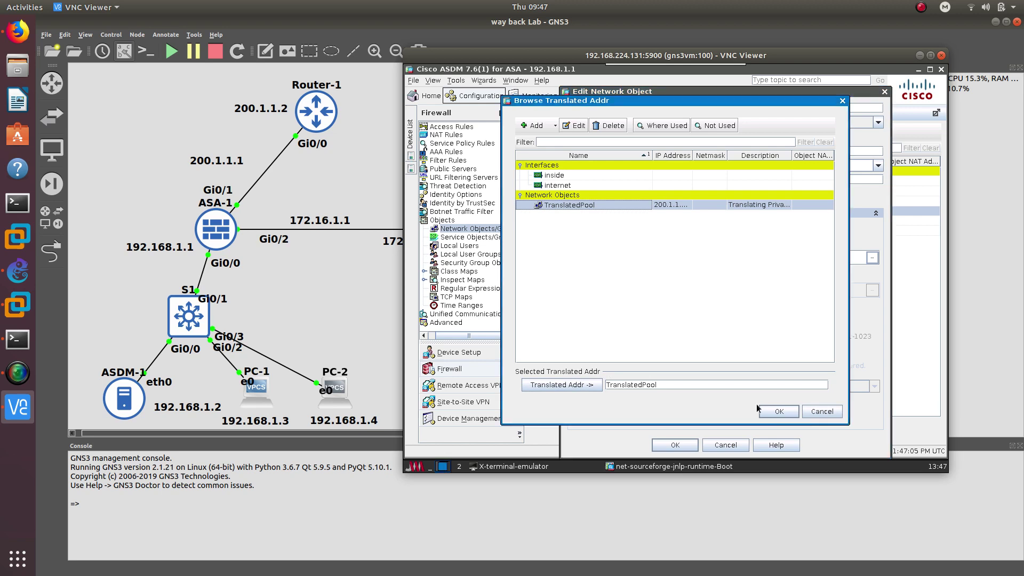
{"action": "left_click", "coordinate": [772, 414]}
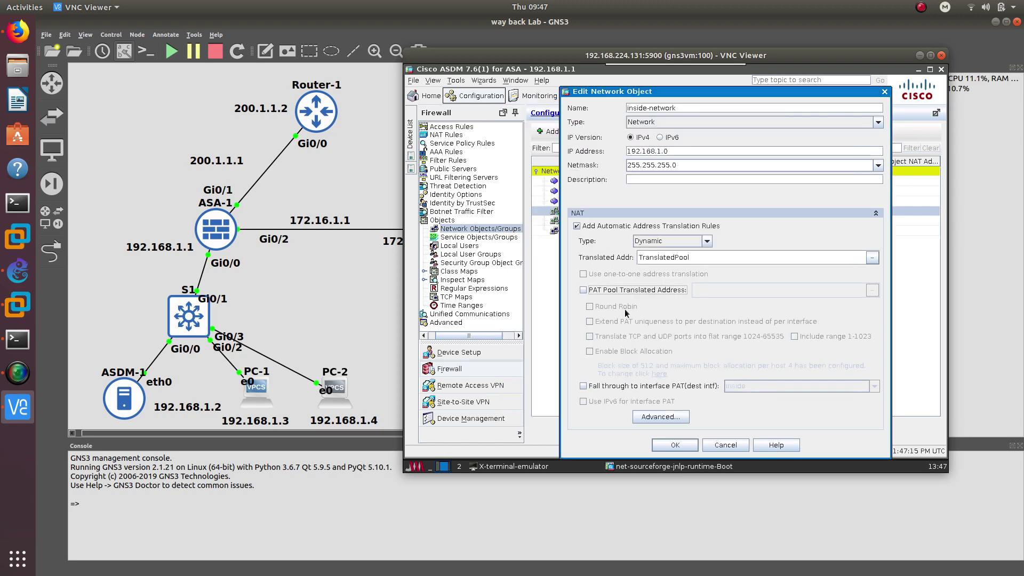
- Set the NAT rule's source interface to inside and destination interface to internet, then save the object and apply the configuration to the ASA
{"action": "left_click", "coordinate": [670, 417]}
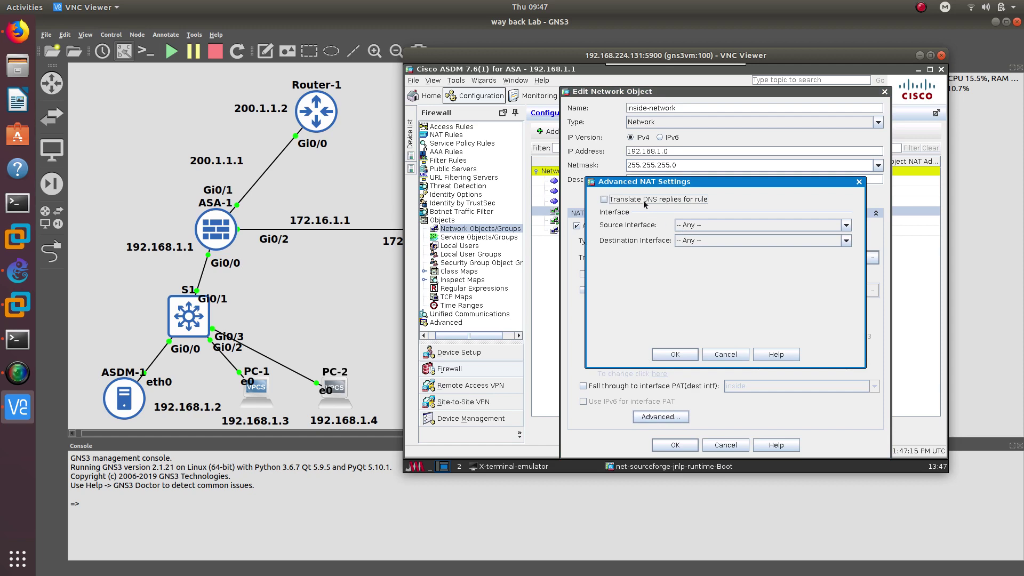
{"action": "left_click", "coordinate": [709, 228]}
{"action": "left_click", "coordinate": [697, 246]}
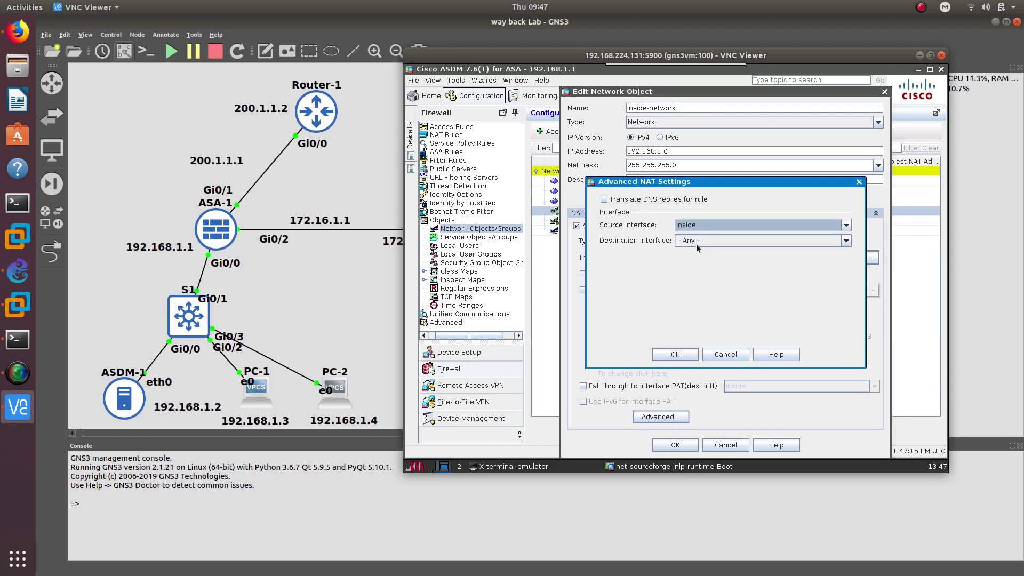
{"action": "left_click", "coordinate": [696, 242]}
{"action": "left_click", "coordinate": [698, 271]}
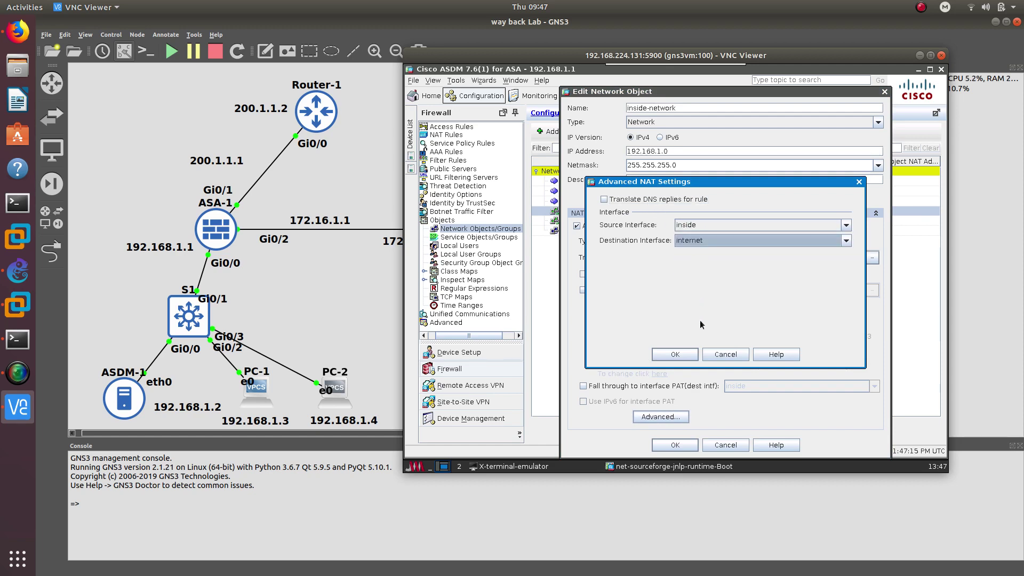
{"action": "left_click", "coordinate": [691, 352]}
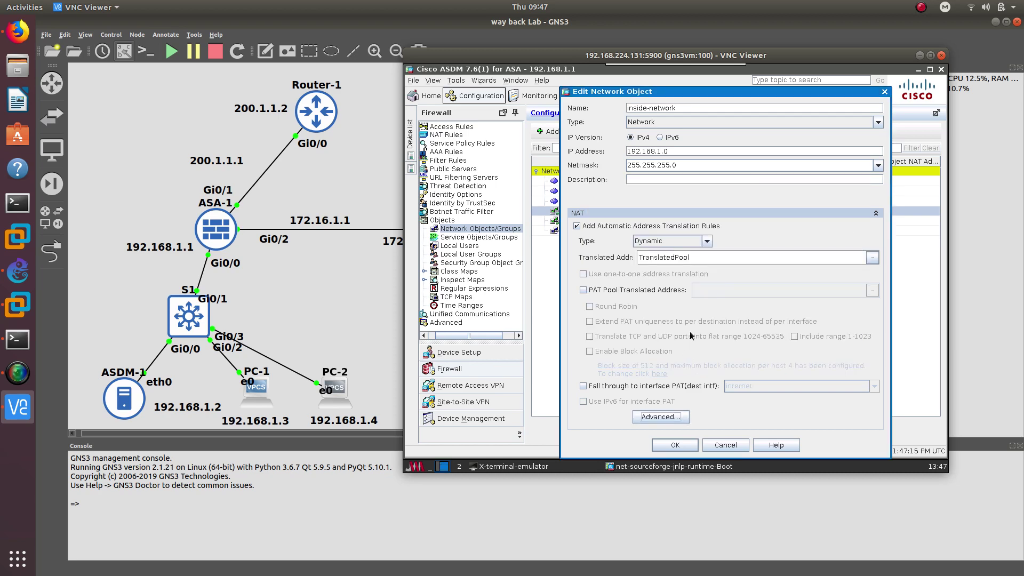
{"action": "left_click", "coordinate": [675, 447]}
{"action": "left_click", "coordinate": [725, 434]}
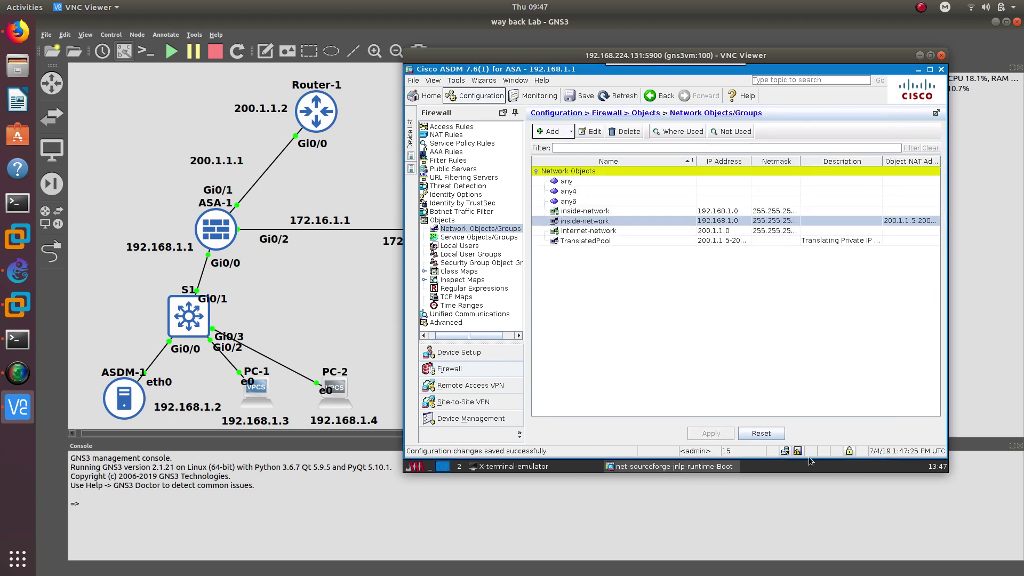
- Save the ASA's running configuration to flash memory
{"action": "left_click", "coordinate": [798, 451]}
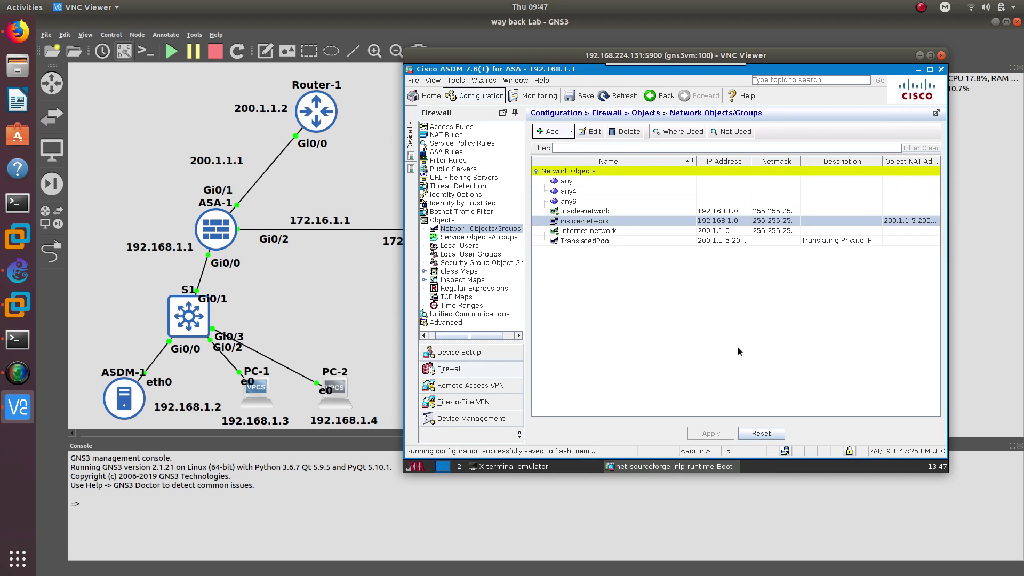
- Open the ASDM-1 terminal and Router-1's console, and arrange their windows side by side
{"action": "left_click_drag", "start_coordinate": [570, 60], "coordinate": [635, 63]}
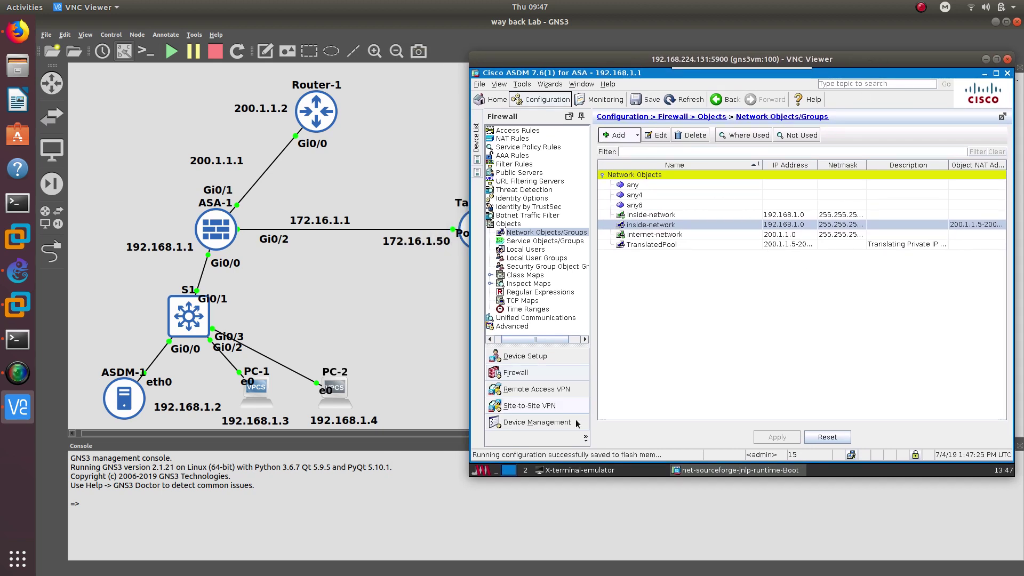
{"action": "left_click", "coordinate": [586, 469]}
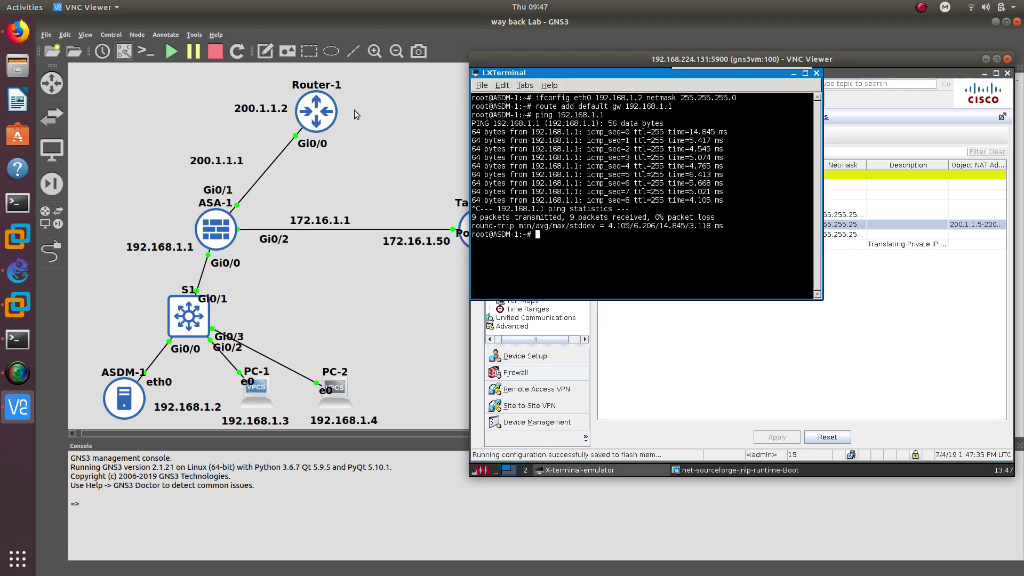
{"action": "double_click", "coordinate": [324, 115]}
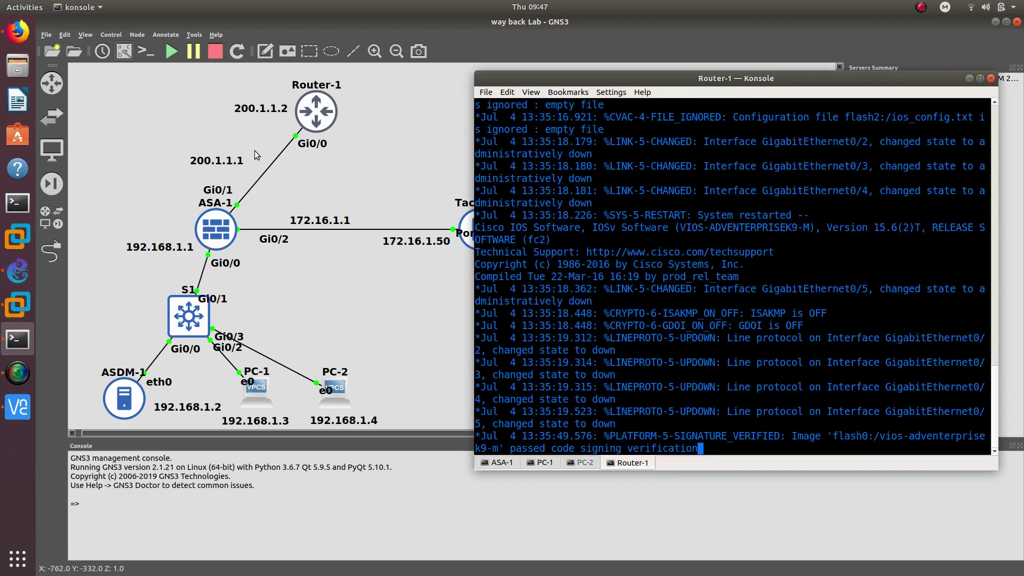
{"action": "left_click_drag", "start_coordinate": [515, 82], "coordinate": [107, 70]}
{"action": "left_click", "coordinate": [18, 407]}
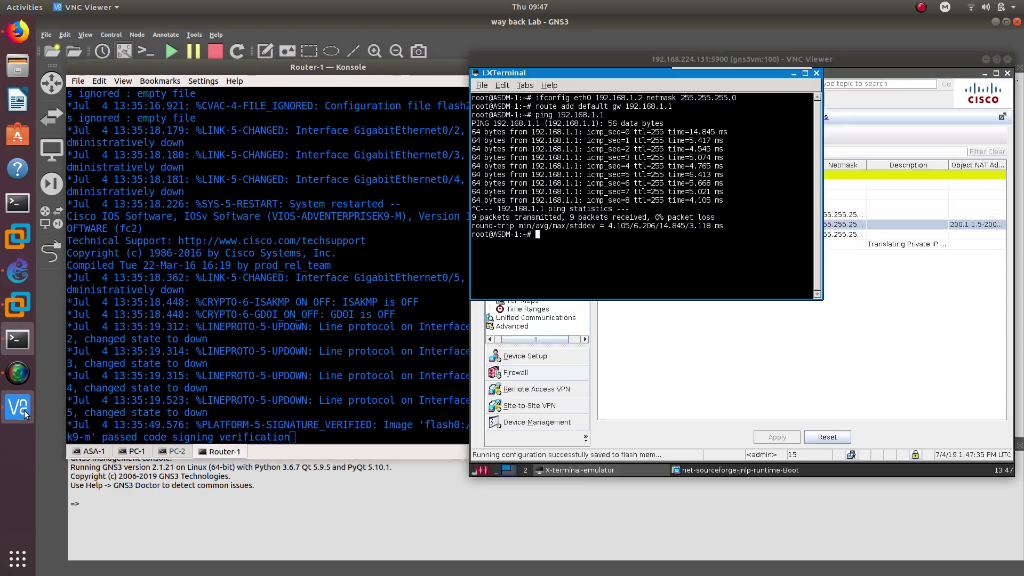
{"action": "left_click_drag", "start_coordinate": [565, 63], "coordinate": [686, 75]}
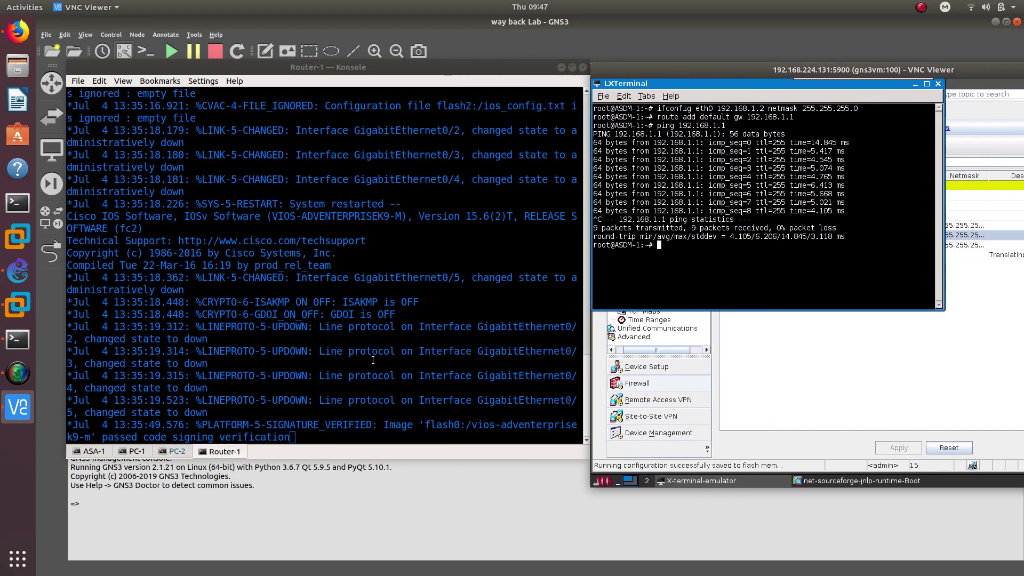
- Enable ICMP packet debugging on Router-1 with the command debug ip icmp
{"action": "left_click", "coordinate": [18, 339]}
{"action": "key", "text": "Return"}
{"action": "key", "text": "Return"}
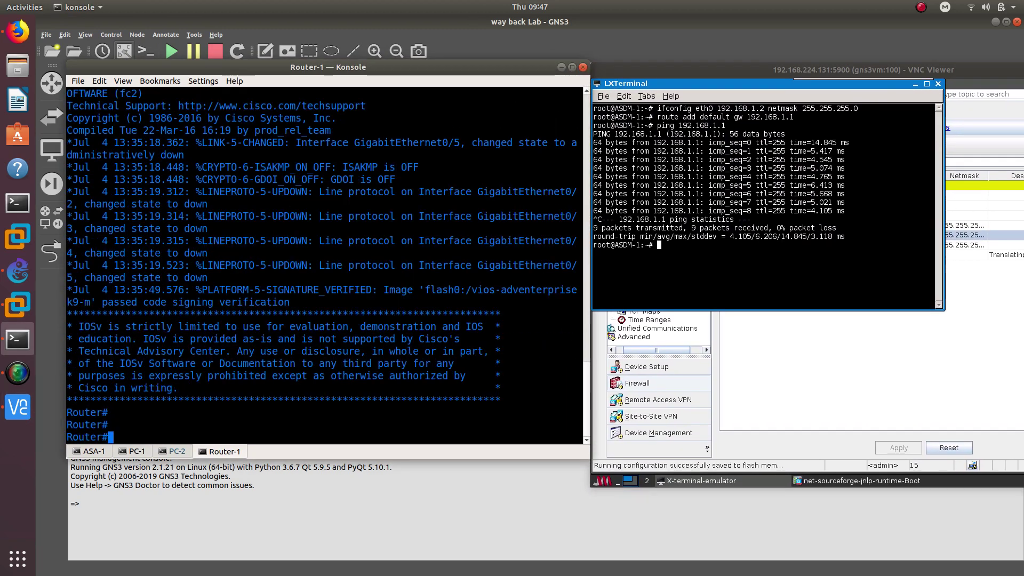
{"action": "type", "text": "debu"}
{"action": "key", "text": "Tab"}
{"action": "type", "text": "ip"}
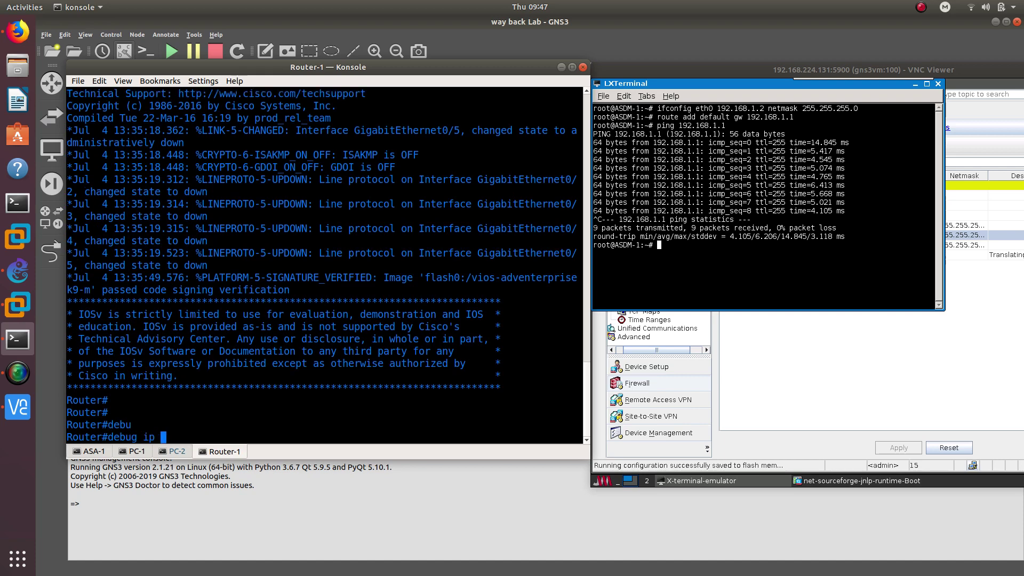
{"action": "type", "text": " ic"}
{"action": "key", "text": "Tab"}
{"action": "key", "text": "Return"}
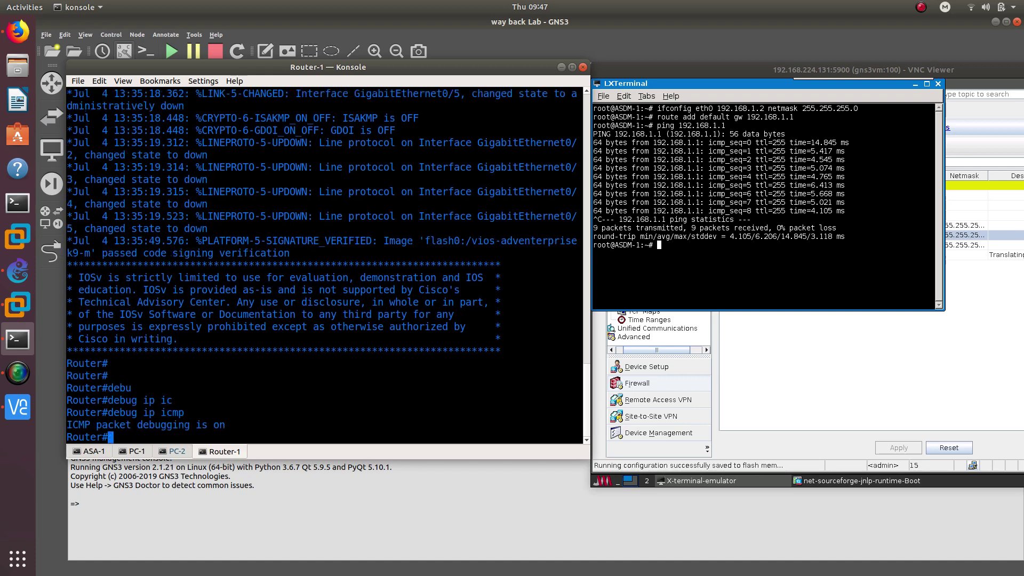
- Ping Router-1 at 200.1.1.2 from the ASDM-1 terminal, keeping Router-1's debug console in view
{"action": "left_click", "coordinate": [718, 259]}
{"action": "type", "text": "pin"}
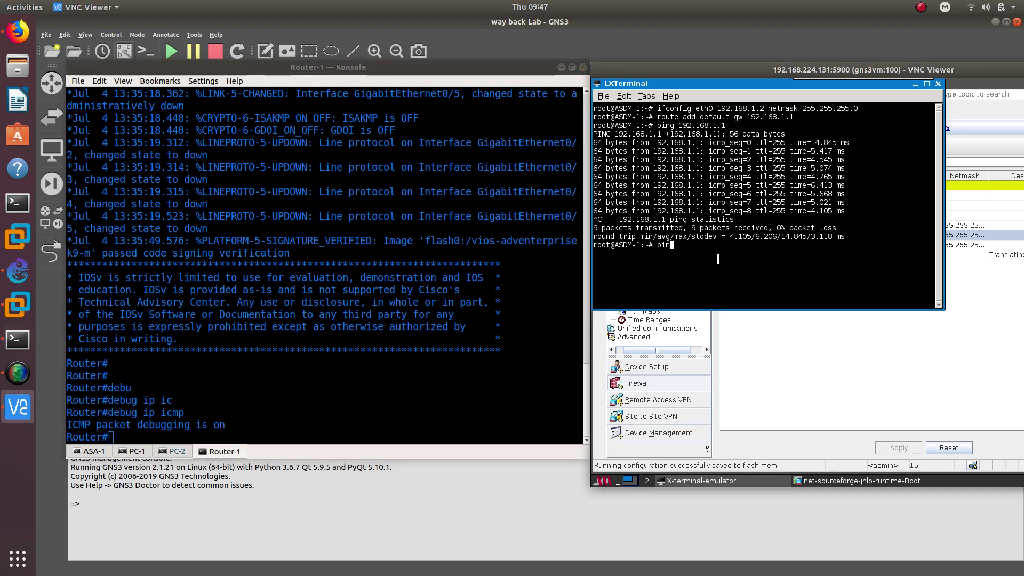
{"action": "type", "text": "g 200.1.1.2"}
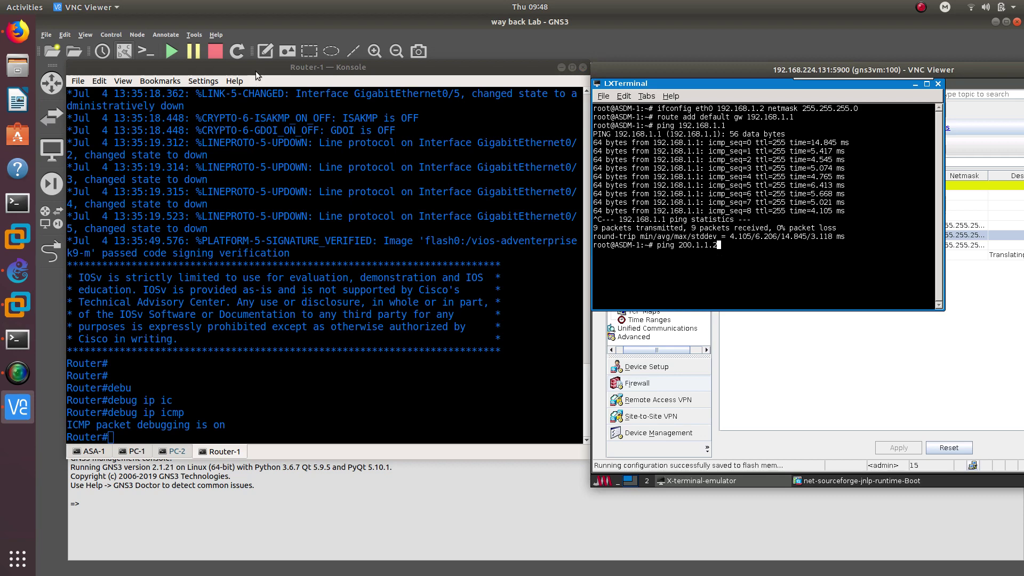
{"action": "left_click_drag", "start_coordinate": [255, 69], "coordinate": [300, 71]}
{"action": "left_click", "coordinate": [750, 249]}
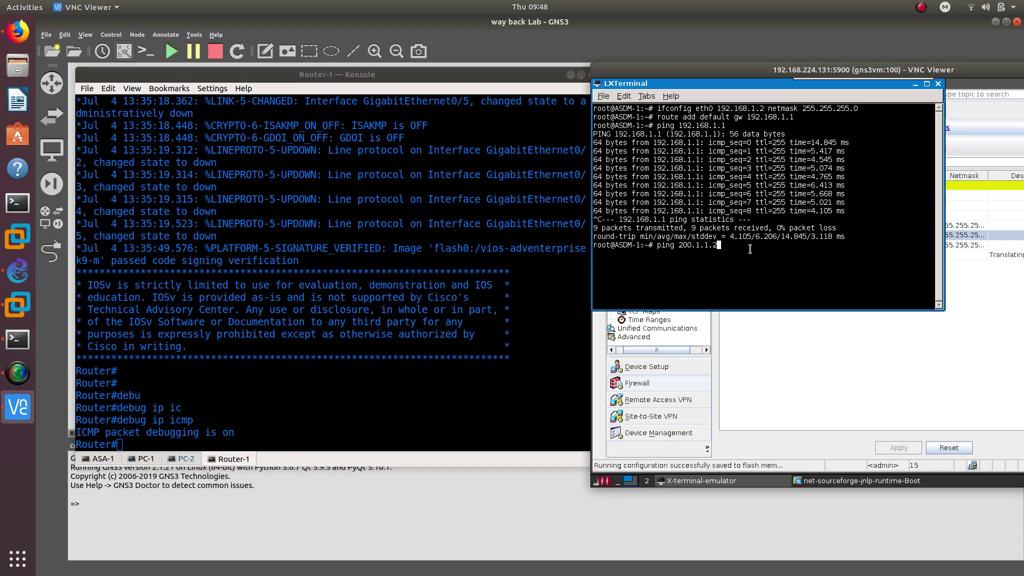
{"action": "key", "text": "Return"}
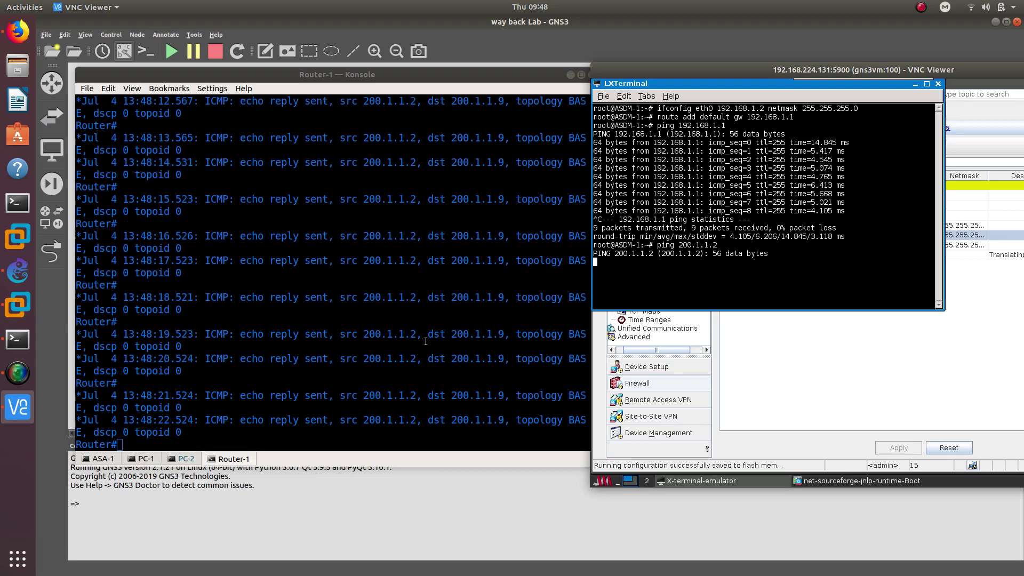
- Examine the destination address of the echo replies in Router-1's debug output, and stop the ping on ASDM-1
{"action": "left_click_drag", "start_coordinate": [453, 334], "coordinate": [479, 250]}
{"action": "left_click", "coordinate": [453, 297]}
{"action": "left_click_drag", "start_coordinate": [453, 297], "coordinate": [506, 297]}
{"action": "left_click", "coordinate": [502, 273]}
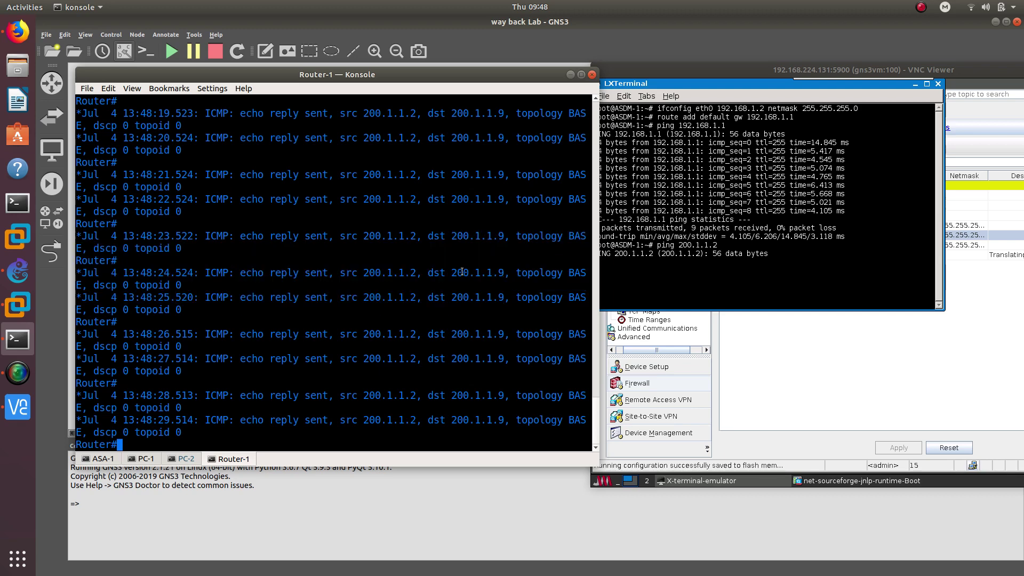
{"action": "left_click_drag", "start_coordinate": [452, 272], "coordinate": [503, 272]}
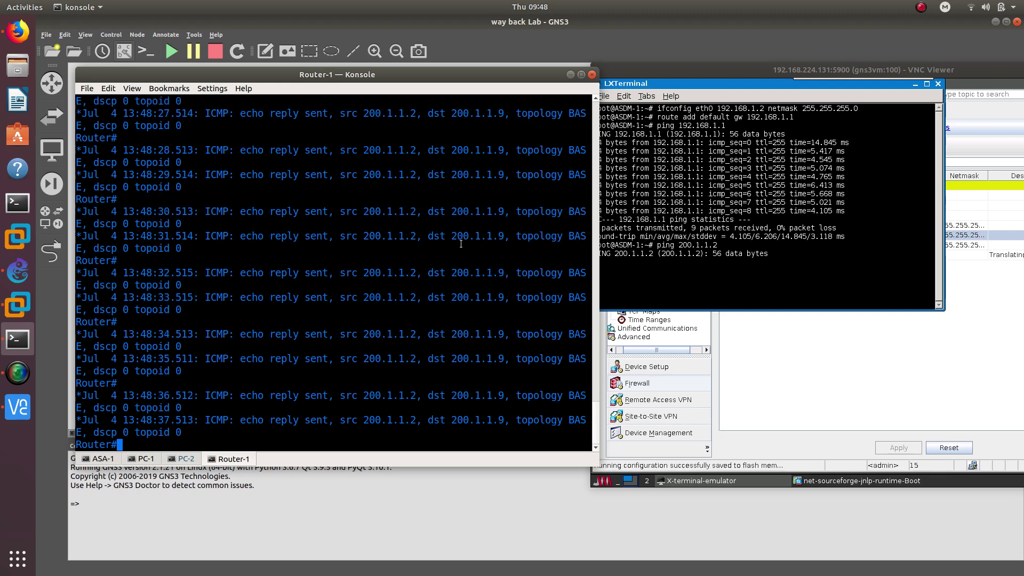
{"action": "left_click", "coordinate": [671, 262]}
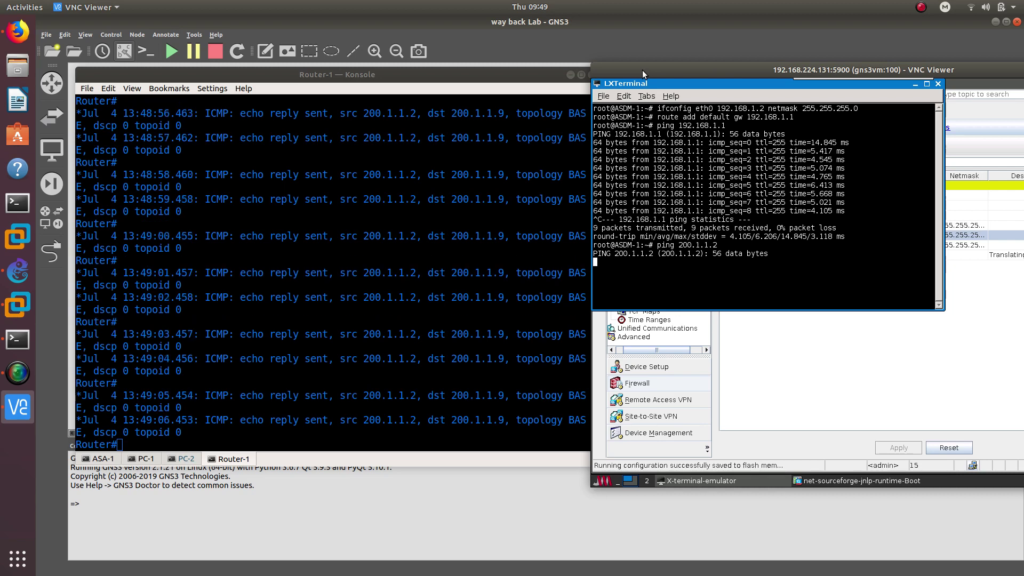
{"action": "left_click", "coordinate": [343, 334]}
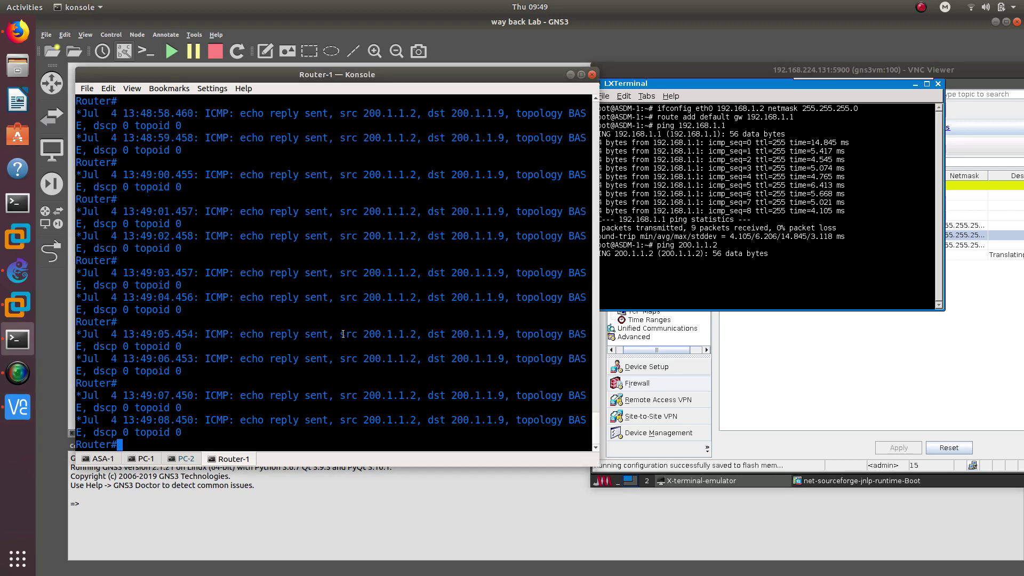
{"action": "left_click", "coordinate": [733, 253]}
{"action": "key", "text": "ctrl+c"}
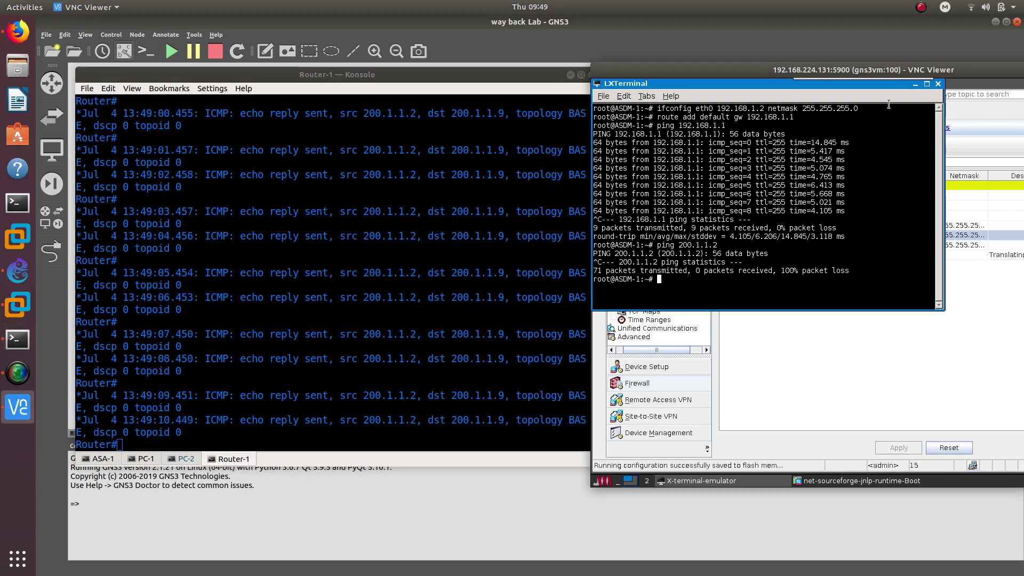
- Add an access rule on the internet interface permitting ip from any to any, apply it, and save the configuration to flash
{"action": "left_click", "coordinate": [915, 84]}
{"action": "left_click_drag", "start_coordinate": [774, 70], "coordinate": [712, 53]}
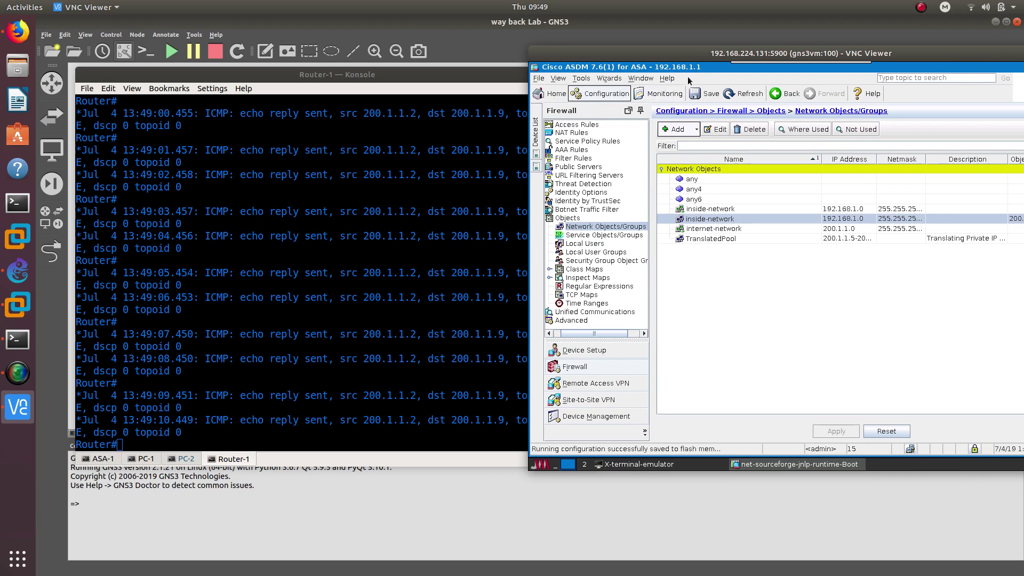
{"action": "left_click", "coordinate": [585, 124]}
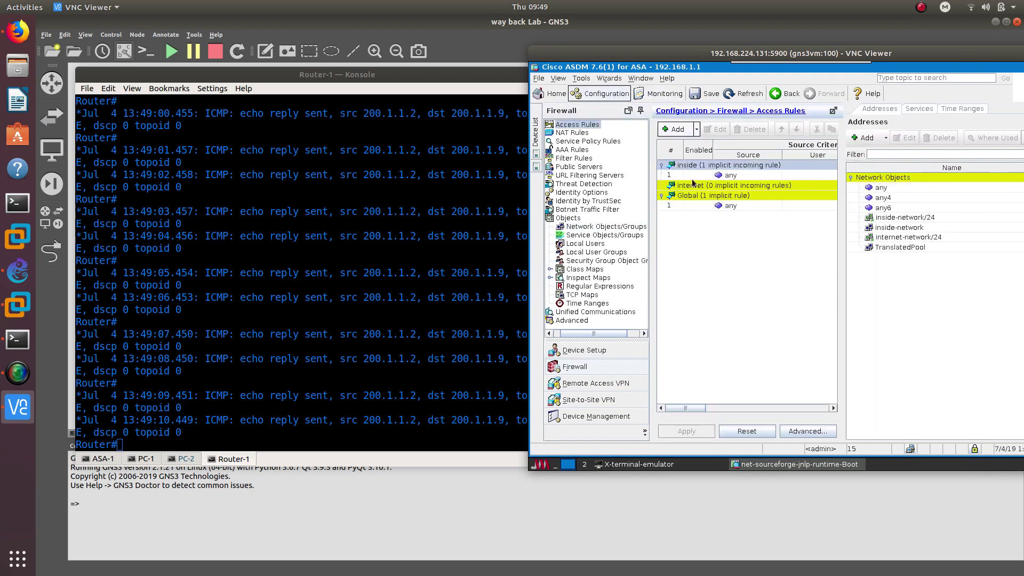
{"action": "left_click", "coordinate": [726, 187]}
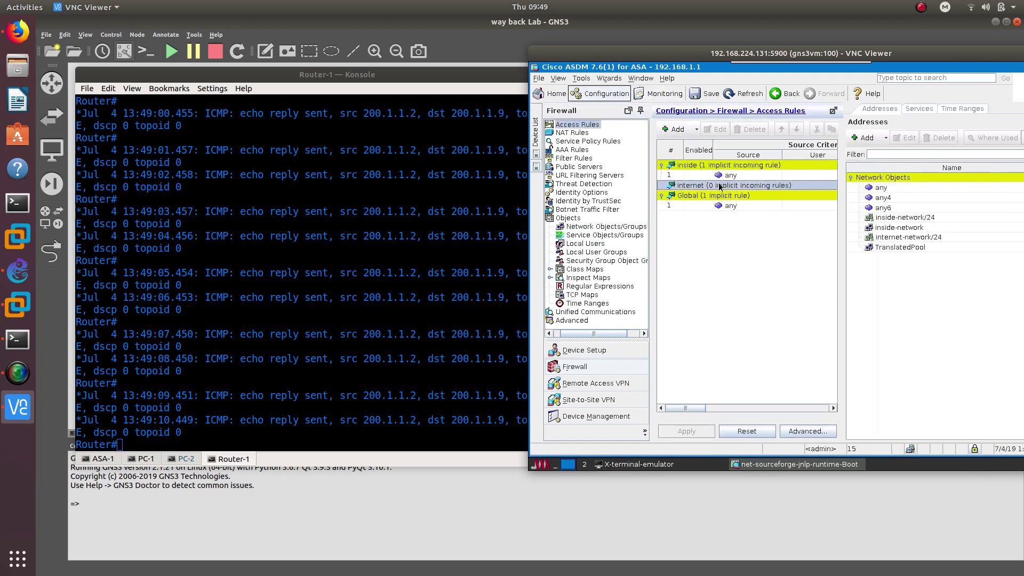
{"action": "left_click", "coordinate": [676, 129]}
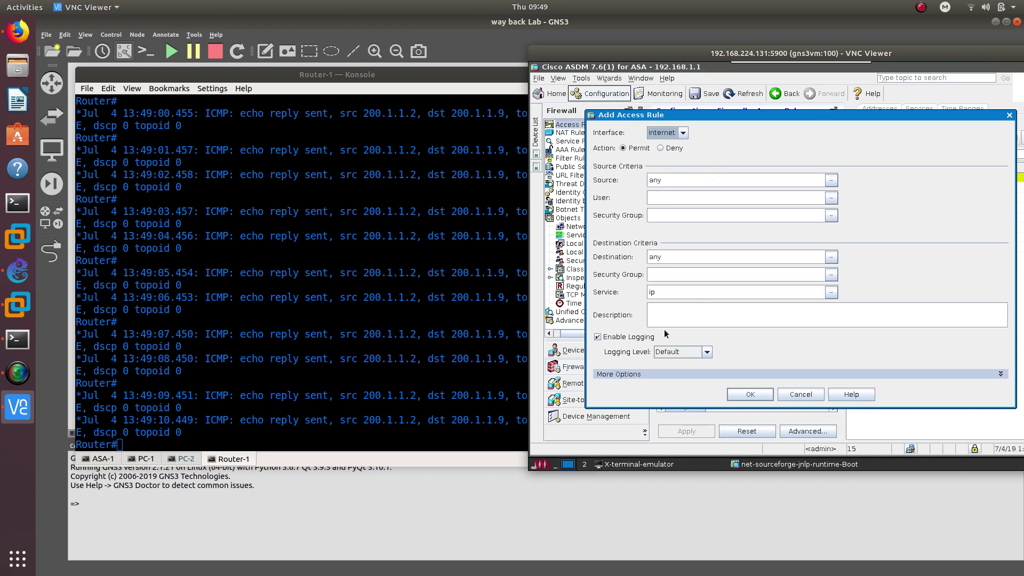
{"action": "left_click", "coordinate": [734, 397]}
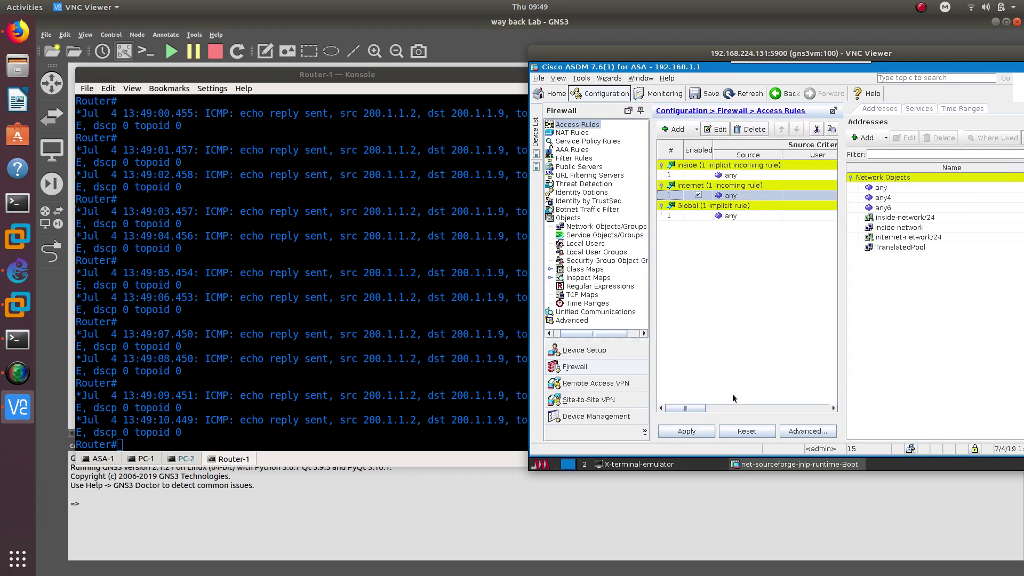
{"action": "left_click", "coordinate": [687, 434]}
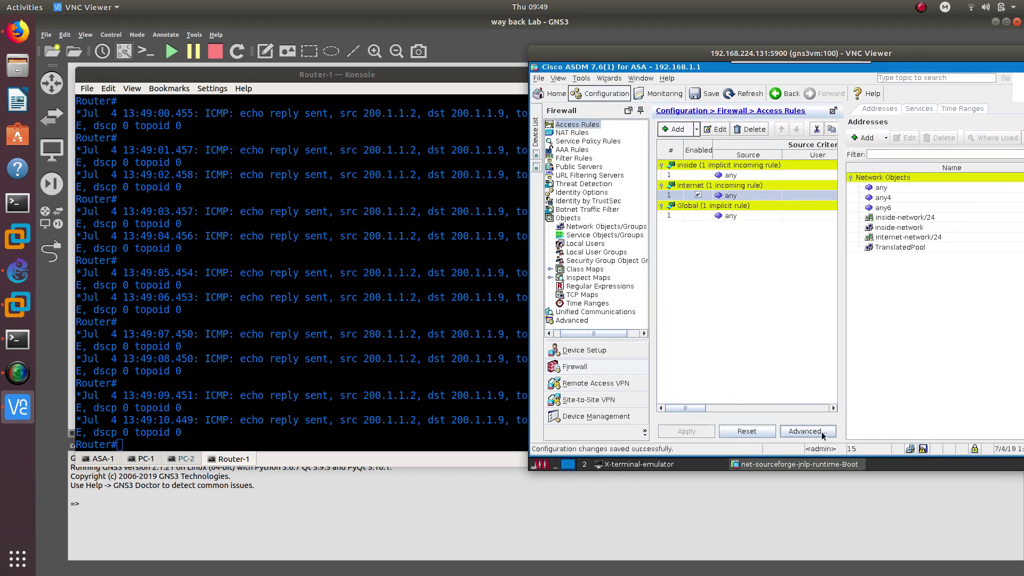
- Repeat the ping to 200.1.1.2 from ASDM-1 and check the translated destination address in Router-1's debug output
{"action": "left_click", "coordinate": [636, 464]}
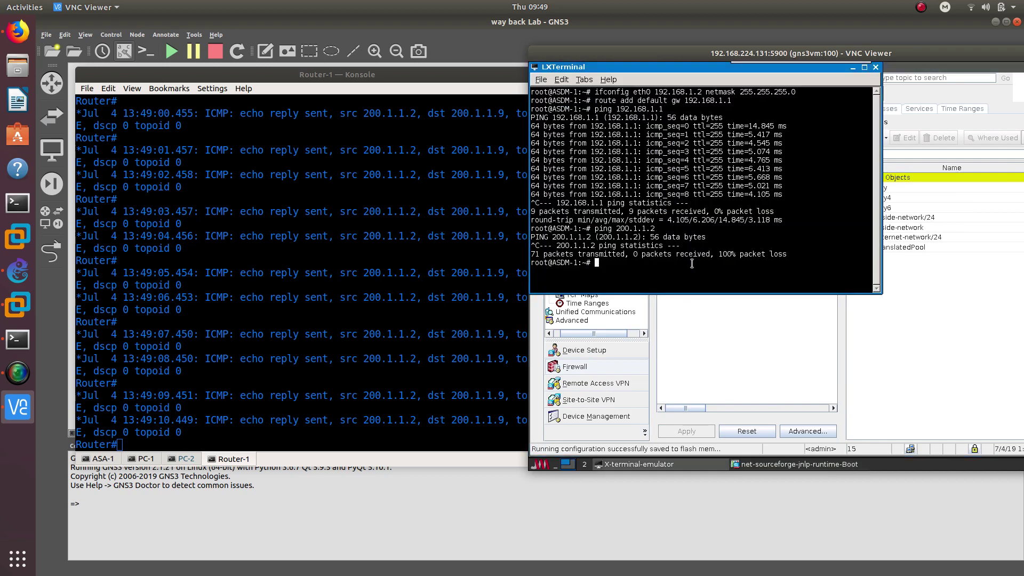
{"action": "key", "text": "Up"}
{"action": "key", "text": "Return"}
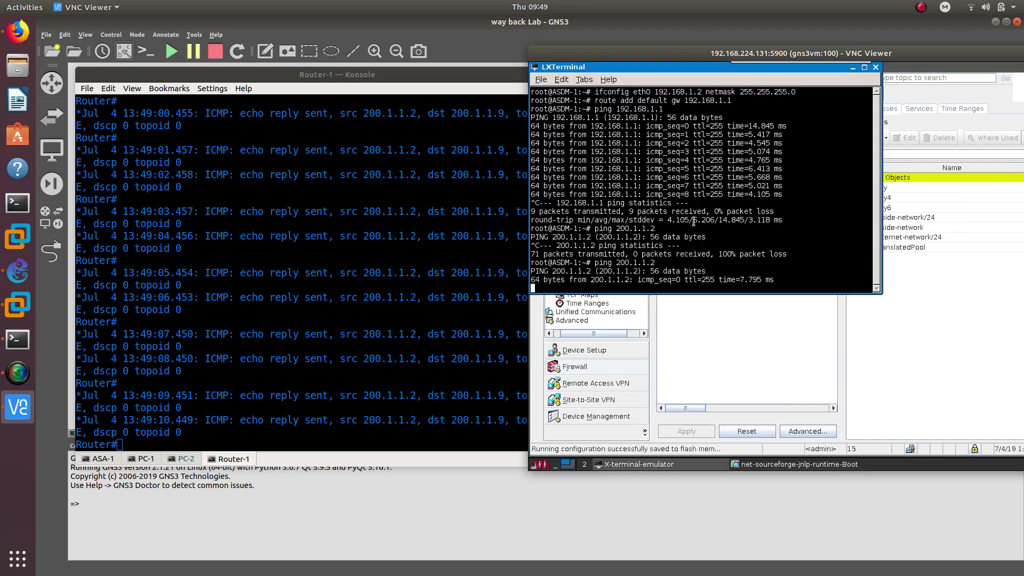
{"action": "left_click", "coordinate": [423, 401]}
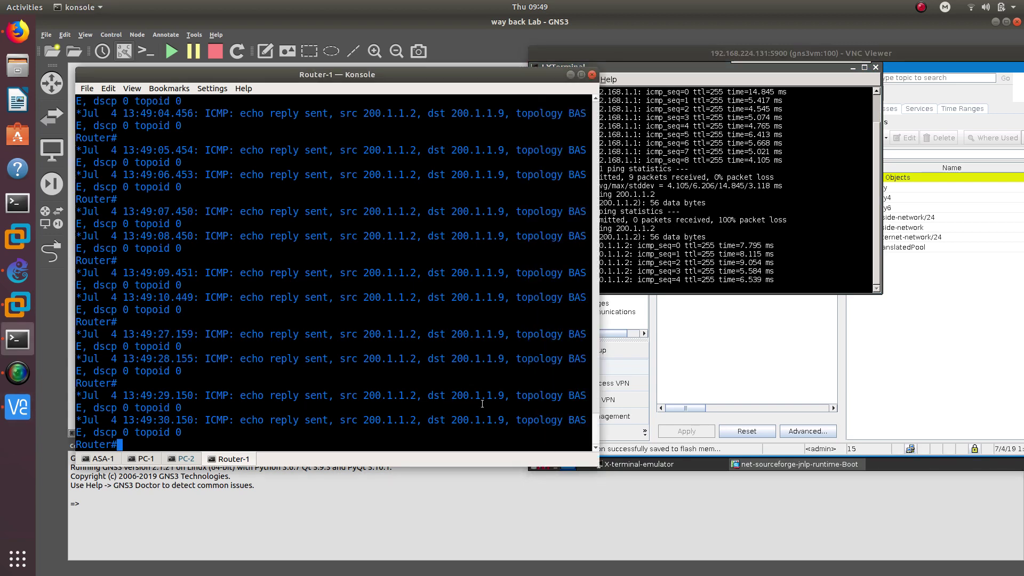
{"action": "left_click", "coordinate": [642, 240]}
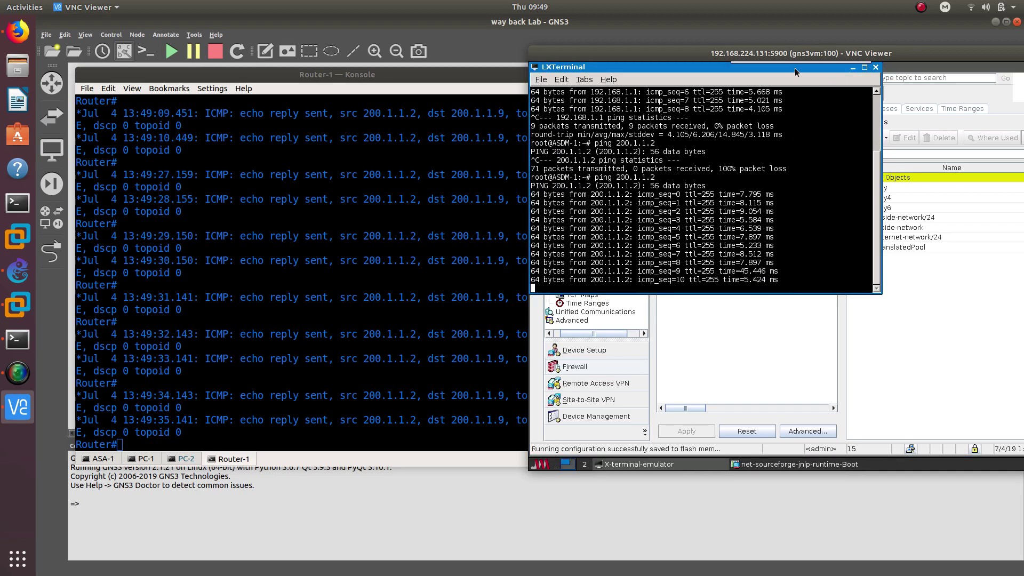
{"action": "left_click_drag", "start_coordinate": [794, 71], "coordinate": [809, 115]}
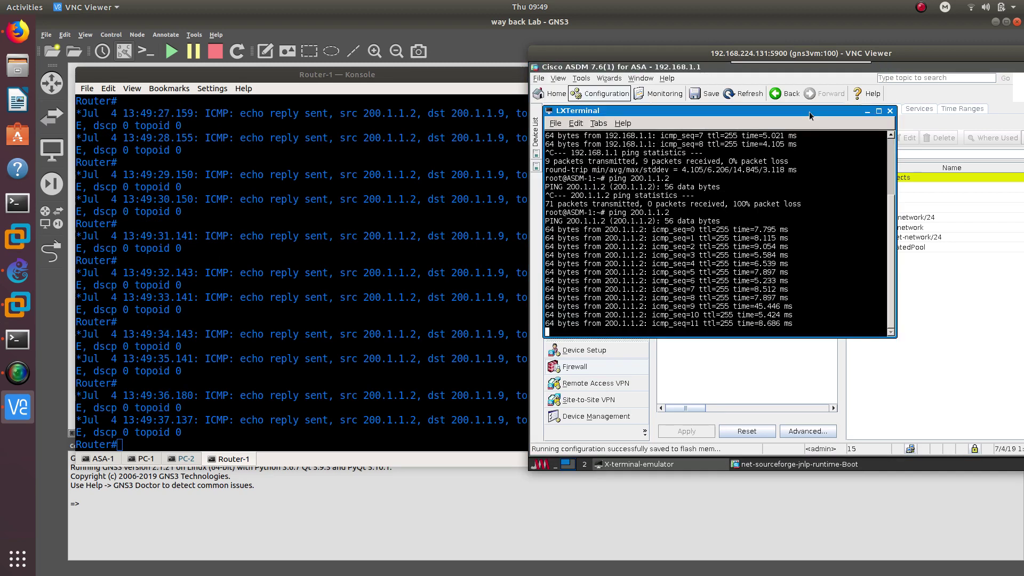
{"action": "double_click", "coordinate": [457, 340]}
- Run show xlate in ASDM's Command Line Interface tool and examine the inside-to-internet address translation in the response
{"action": "left_click", "coordinate": [680, 79]}
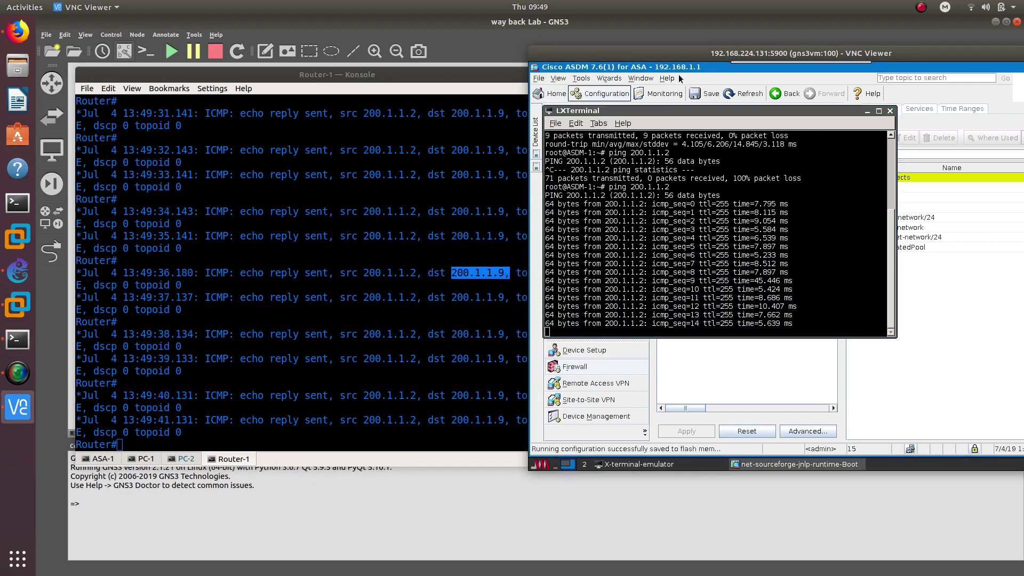
{"action": "left_click", "coordinate": [581, 78]}
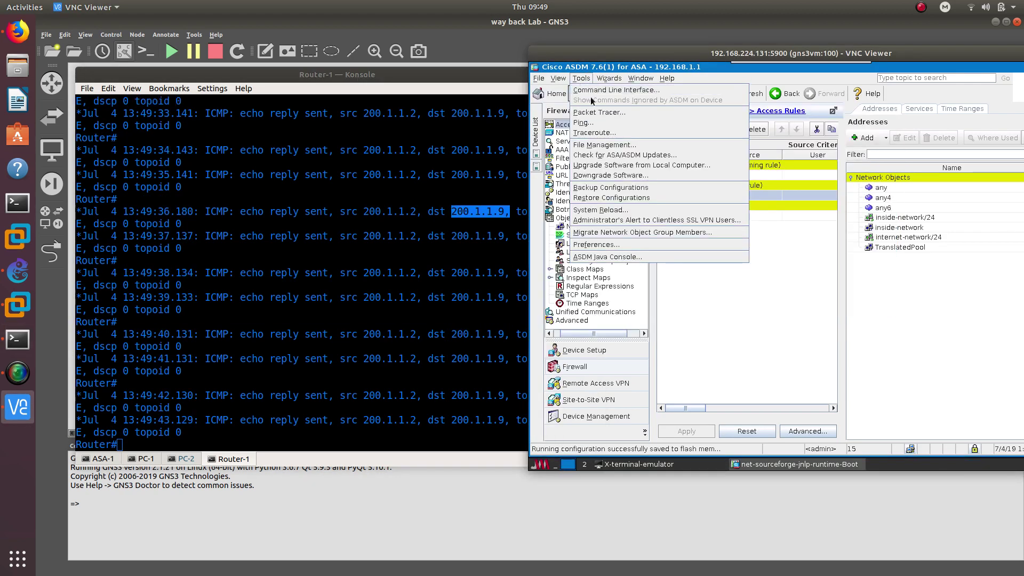
{"action": "left_click", "coordinate": [591, 90]}
{"action": "left_click", "coordinate": [686, 167]}
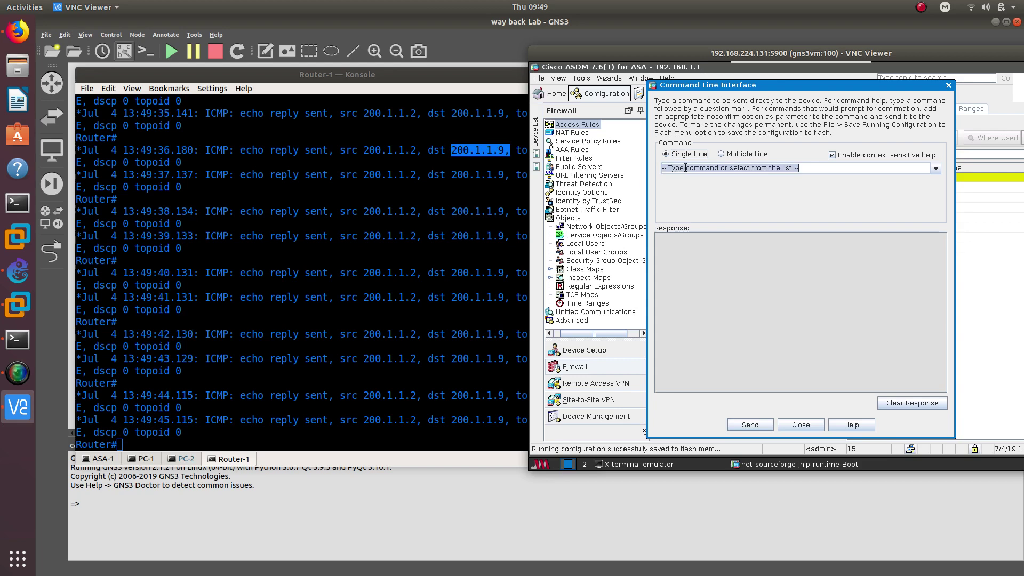
{"action": "type", "text": "show xla"}
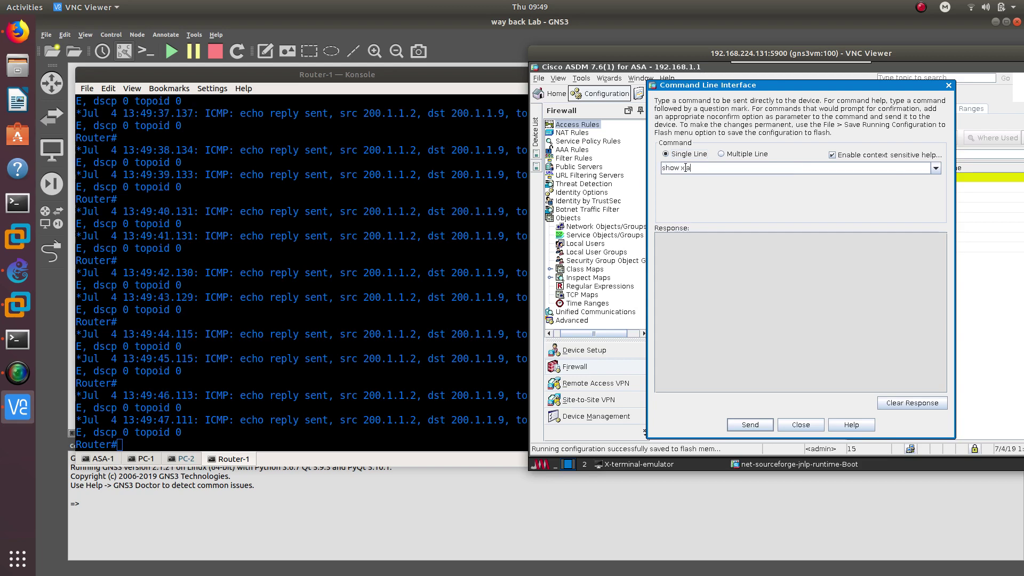
{"action": "type", "text": "te"}
{"action": "key", "text": "Return"}
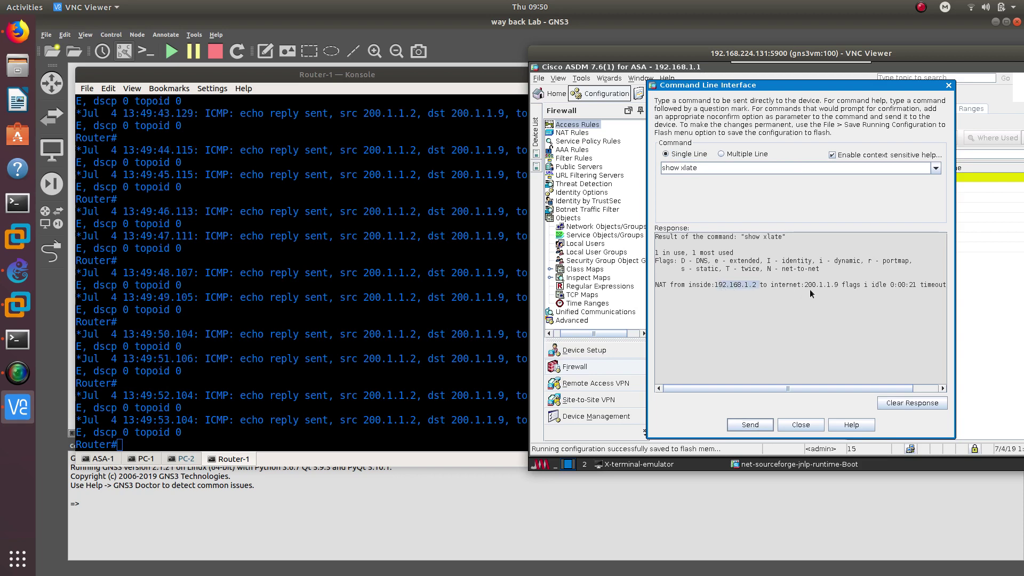
{"action": "left_click_drag", "start_coordinate": [804, 286], "coordinate": [838, 288]}
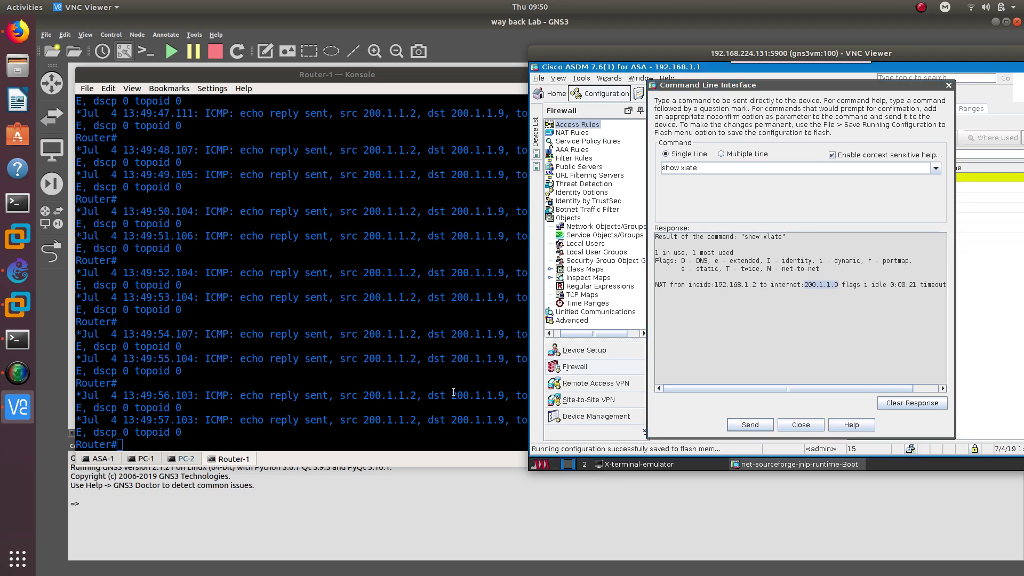
- Ping 200.1.1.2 from PC-1 and check the translated destination address of the echo replies in Router-1's debug output
{"action": "left_click_drag", "start_coordinate": [451, 395], "coordinate": [506, 395]}
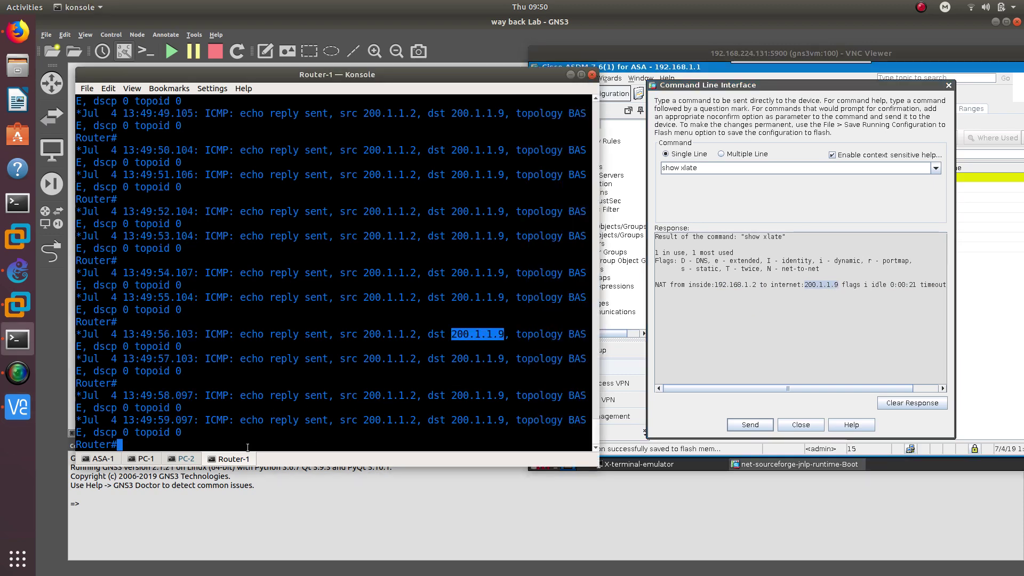
{"action": "left_click", "coordinate": [145, 458]}
{"action": "type", "text": "p"}
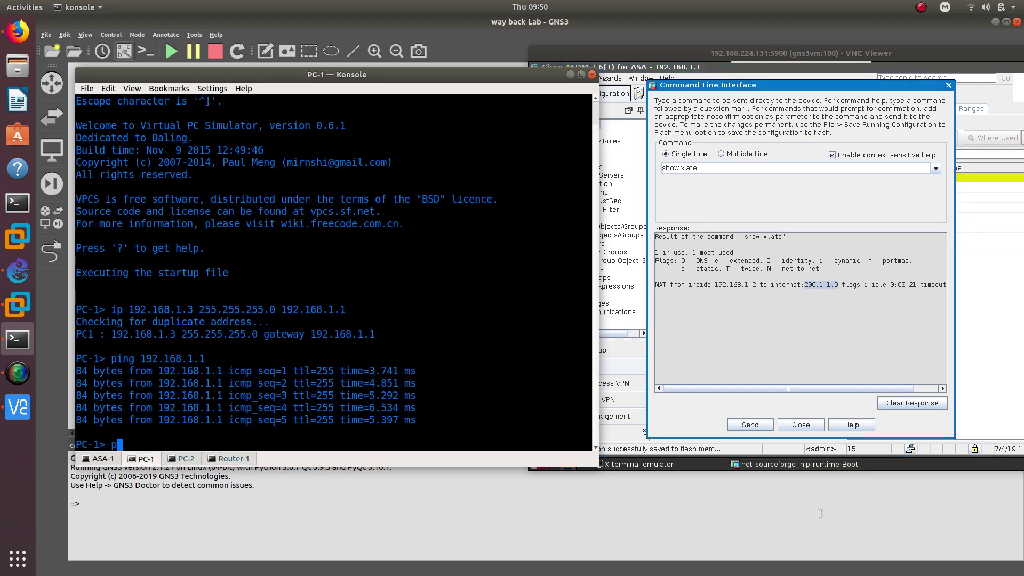
{"action": "type", "text": "ing 200.1.1.2"}
{"action": "key", "text": "Return"}
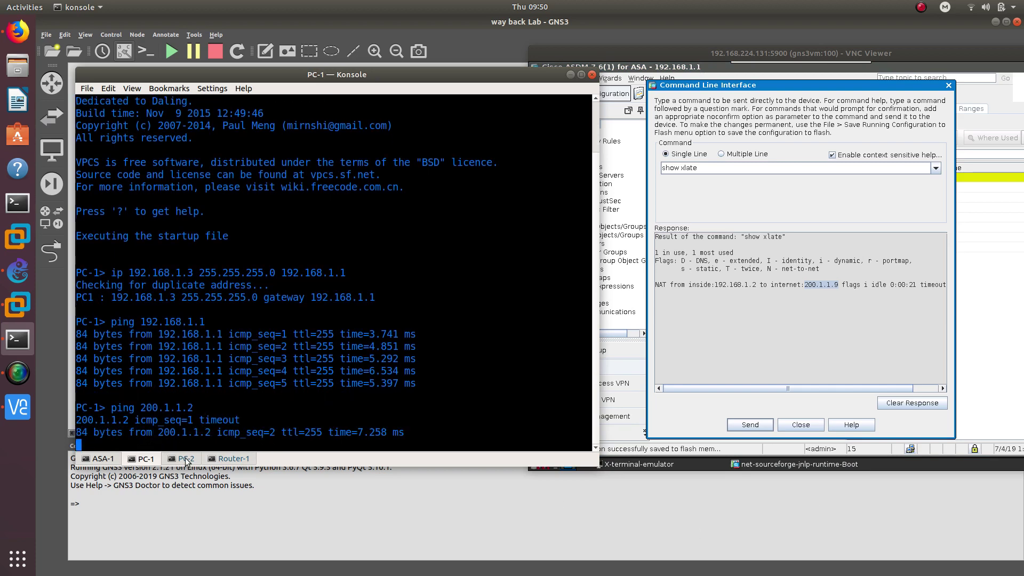
{"action": "left_click", "coordinate": [220, 459]}
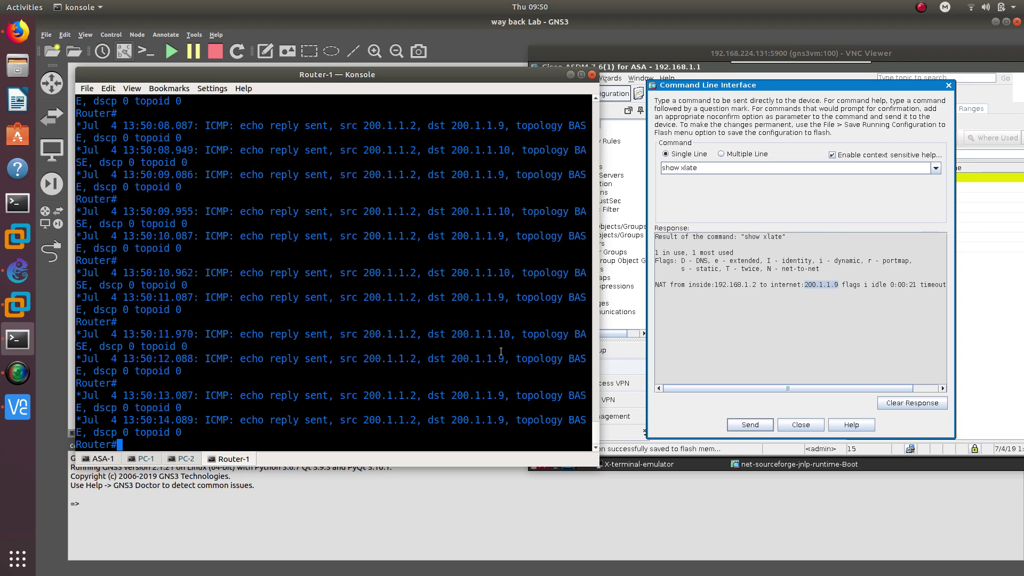
{"action": "left_click_drag", "start_coordinate": [510, 332], "coordinate": [461, 335]}
{"action": "left_click_drag", "start_coordinate": [457, 333], "coordinate": [454, 297]}
{"action": "left_click", "coordinate": [483, 271]}
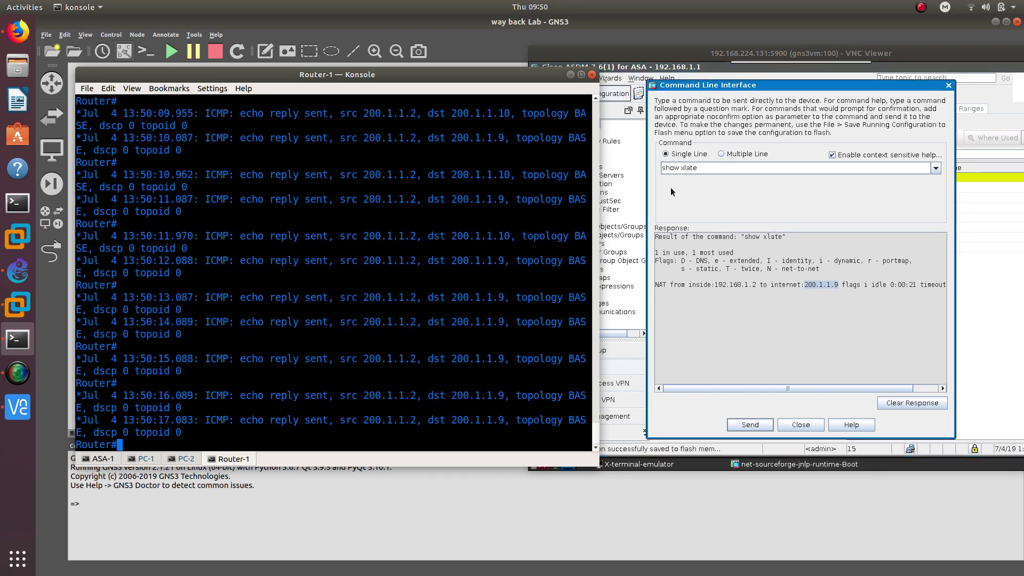
- Run show xlate again in ASDM's Command Line Interface tool and examine the translations of inside hosts 192.168.1.2 and 192.168.1.3
{"action": "left_click", "coordinate": [703, 194]}
{"action": "left_click", "coordinate": [763, 427]}
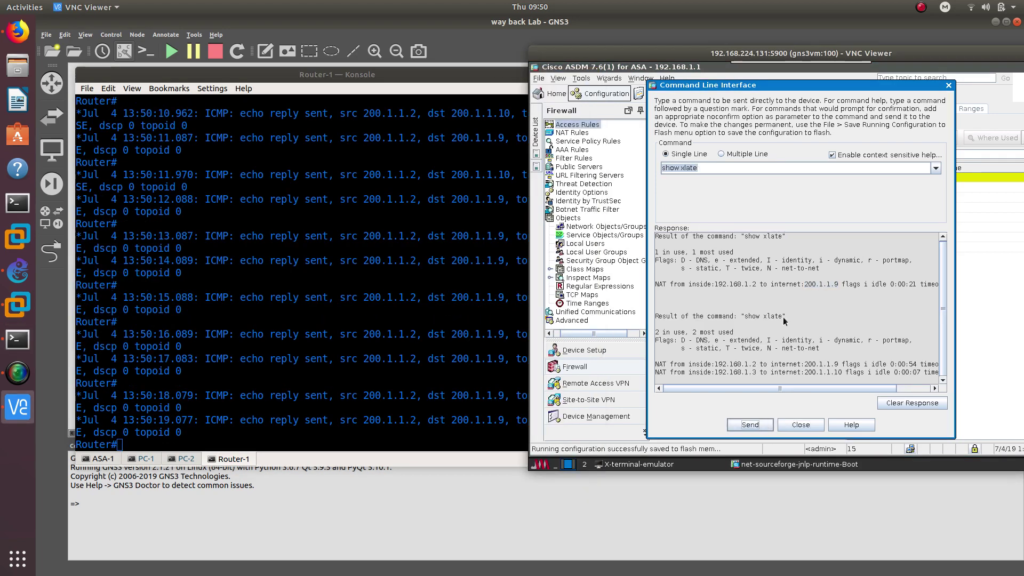
{"action": "double_click", "coordinate": [717, 366]}
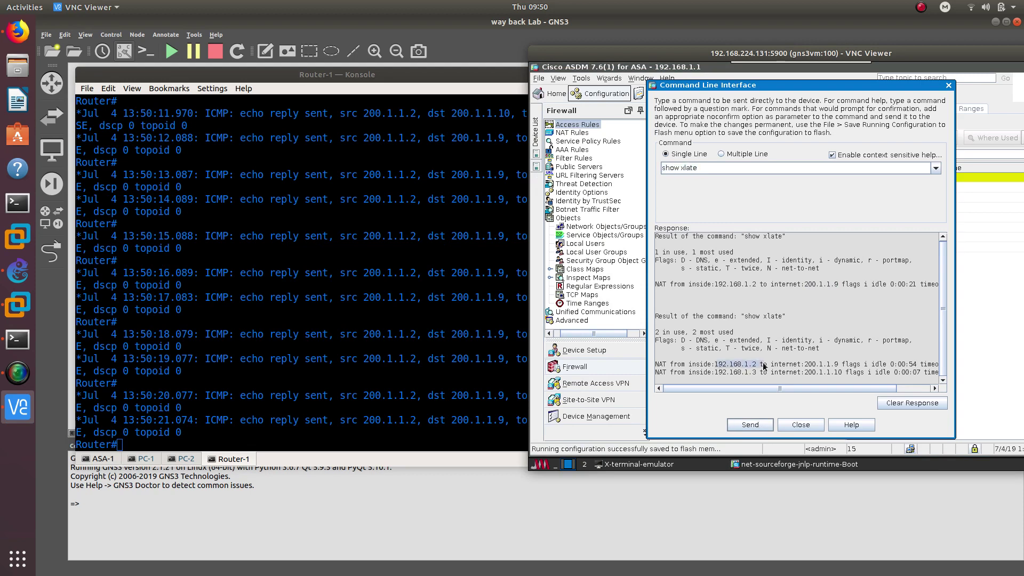
{"action": "left_click_drag", "start_coordinate": [715, 373], "coordinate": [753, 375]}
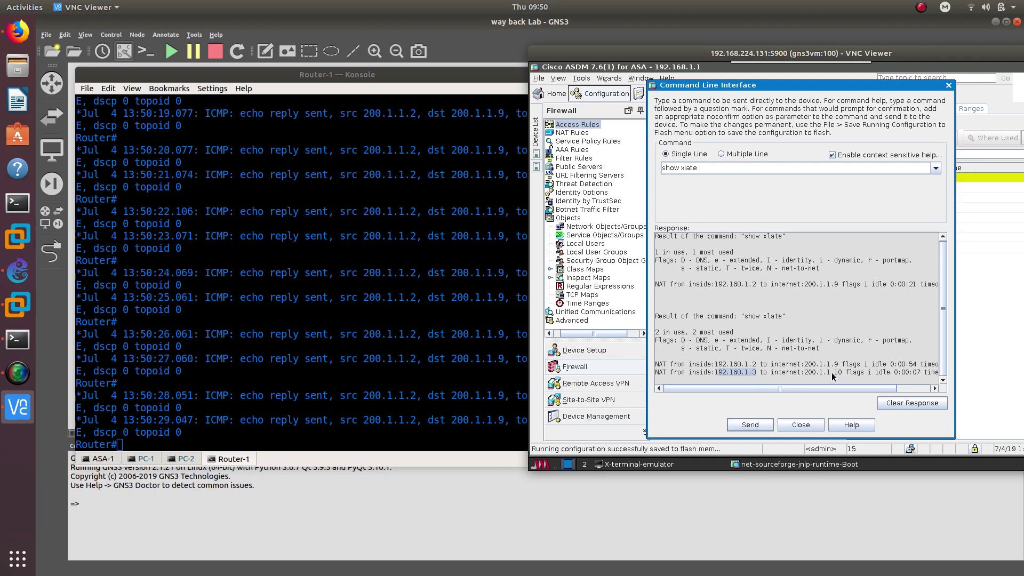
- Ping 200.1.1.2 from the PC-2 console
{"action": "left_click", "coordinate": [192, 459]}
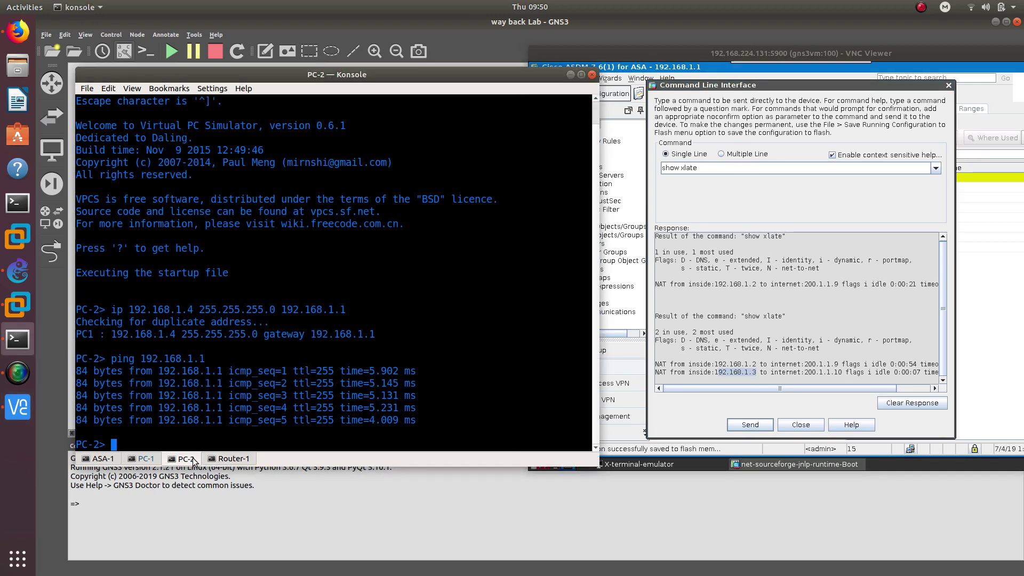
{"action": "type", "text": "ping "}
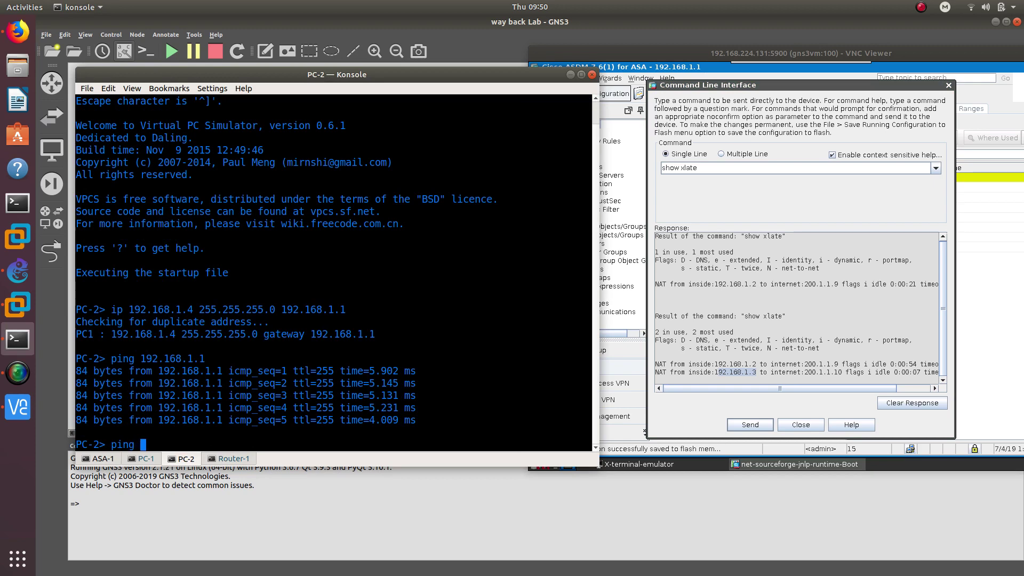
{"action": "type", "text": "200.1.1."}
{"action": "type", "text": "2"}
{"action": "key", "text": "Return"}
- Rerun show xlate to examine PC-2's translation, and review PC-2's ping replies and Router-1's debug output
{"action": "left_click", "coordinate": [689, 409]}
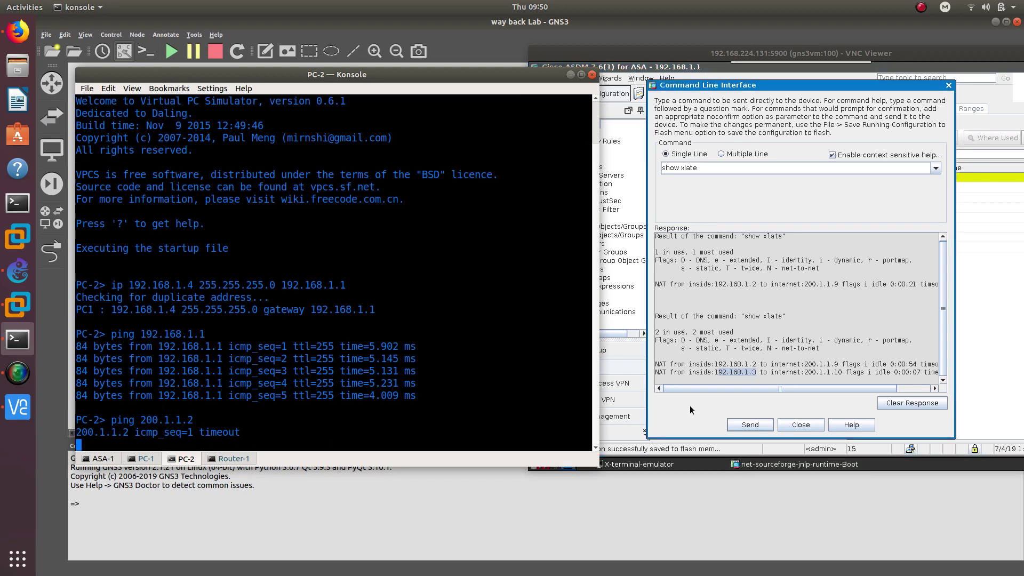
{"action": "left_click", "coordinate": [745, 425]}
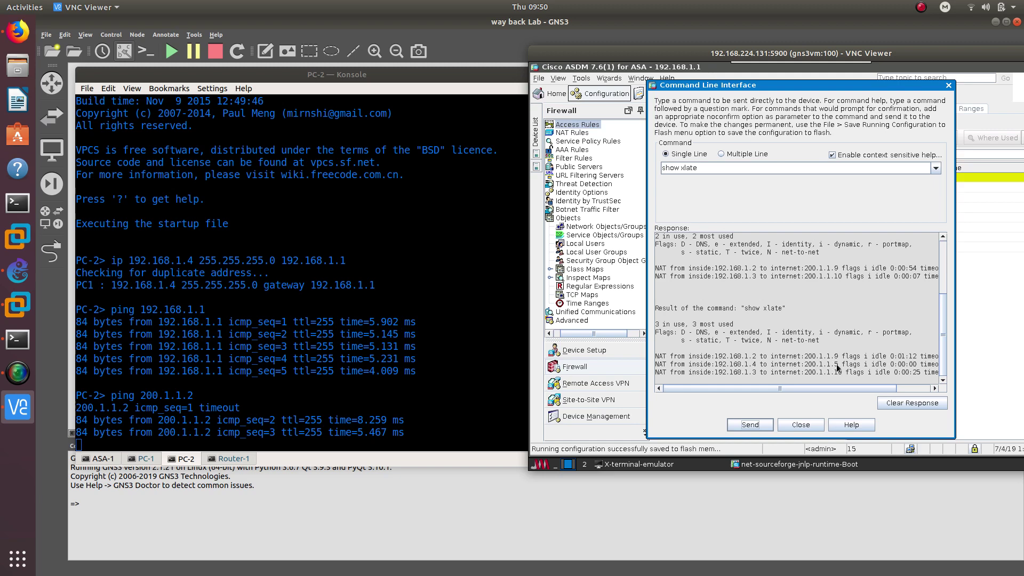
{"action": "left_click", "coordinate": [244, 404]}
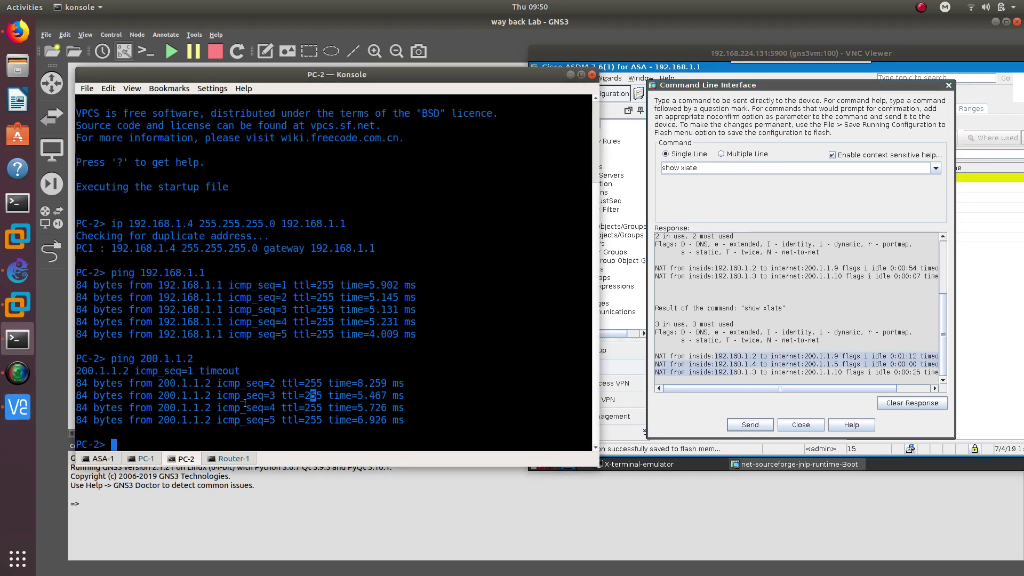
{"action": "left_click", "coordinate": [227, 457]}
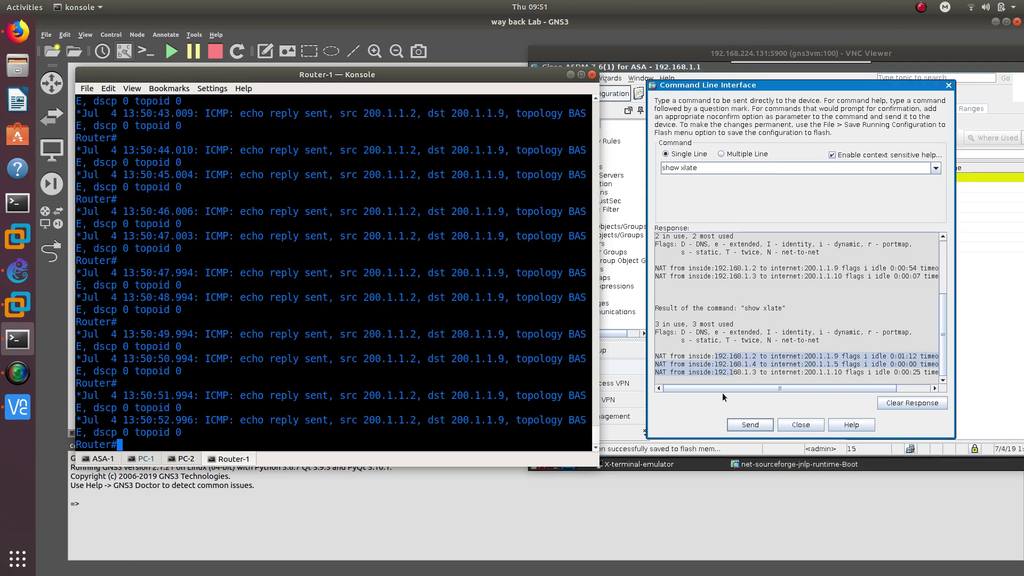
{"action": "left_click", "coordinate": [18, 32]}
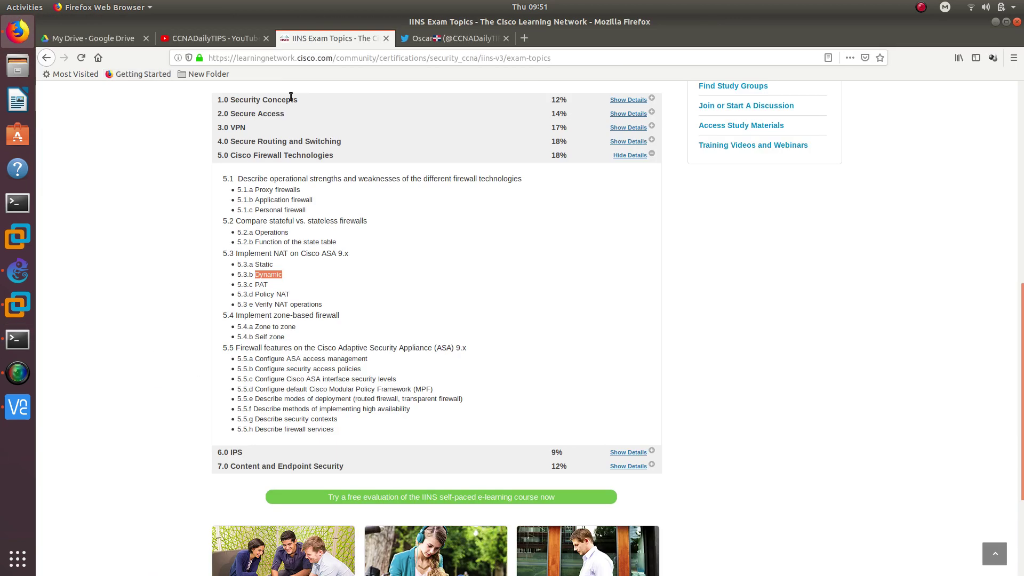
{"action": "left_click", "coordinate": [224, 38]}
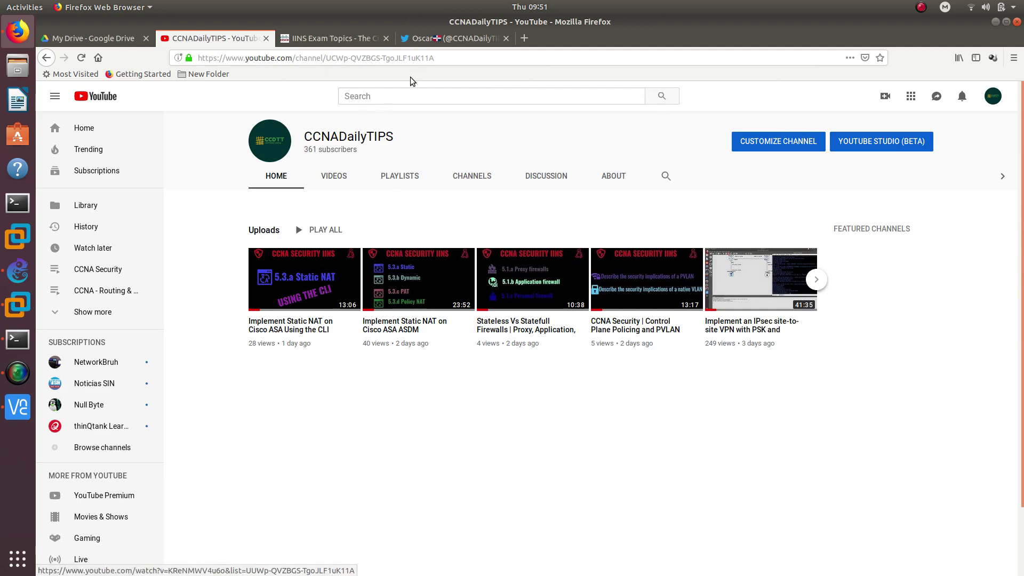
{"action": "left_click", "coordinate": [420, 39]}
{"action": "scroll", "coordinate": [287, 300], "scroll_direction": "down", "scroll_amount": 2}
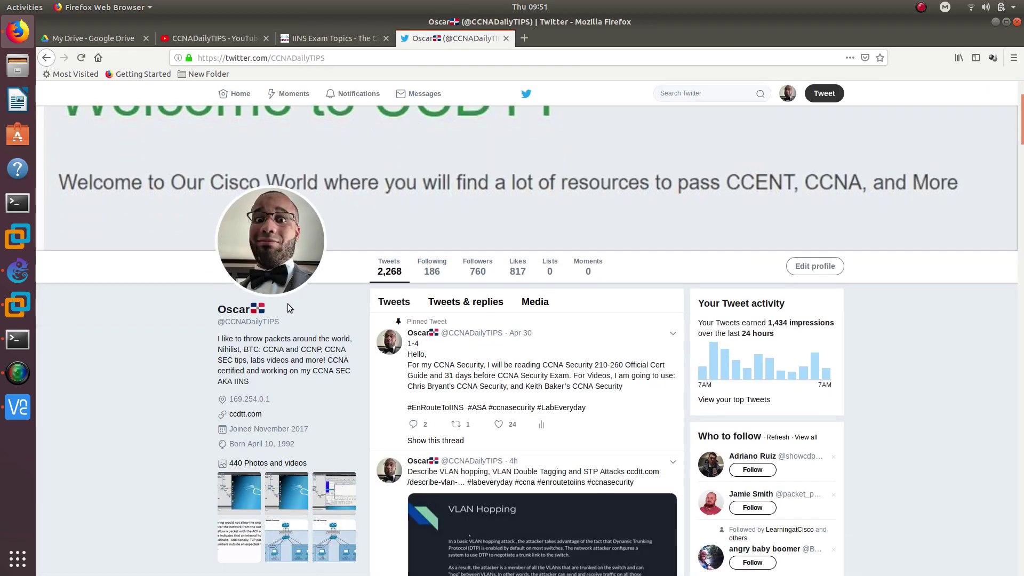
{"action": "left_click_drag", "start_coordinate": [295, 318], "coordinate": [217, 322]}
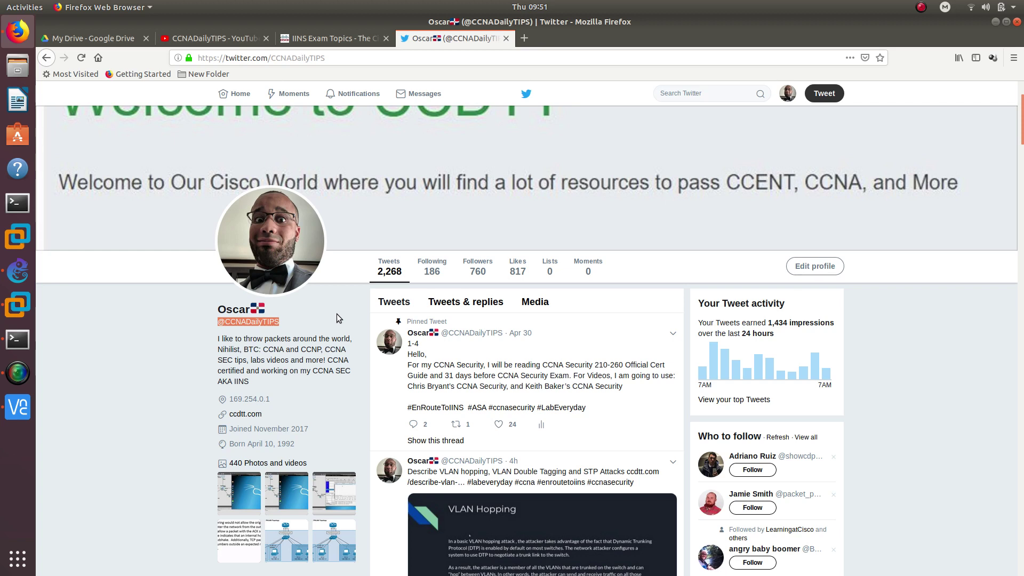
{"action": "left_click", "coordinate": [921, 7]}
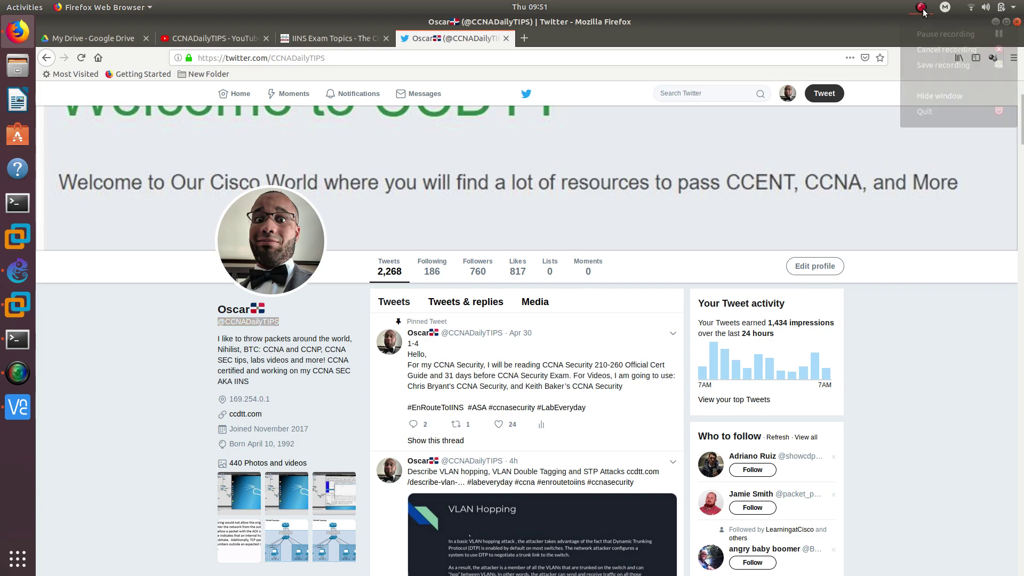